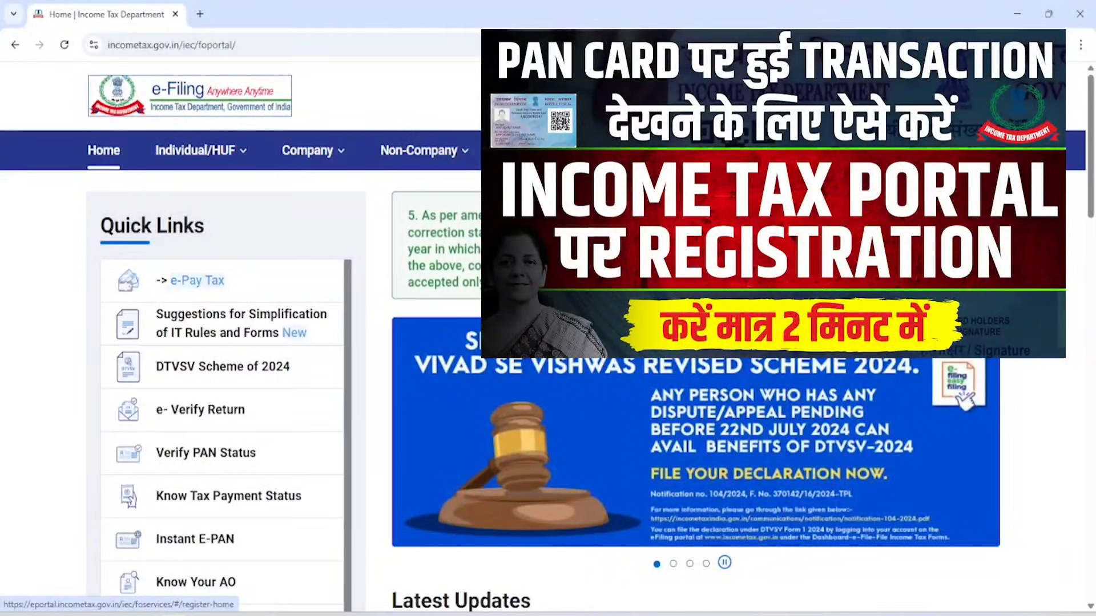
Open the e-Filing login page and enter the user ID.
{"action": "left_click", "coordinate": [902, 94]}
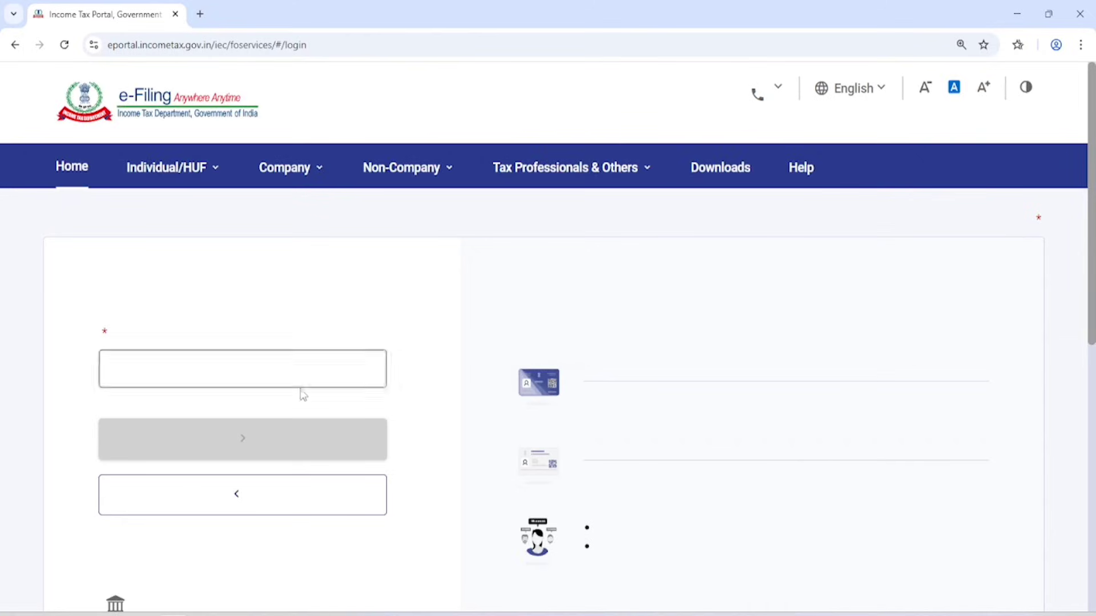
{"action": "scroll", "coordinate": [248, 372], "scroll_direction": "down", "scroll_amount": 3}
{"action": "left_click", "coordinate": [263, 263]}
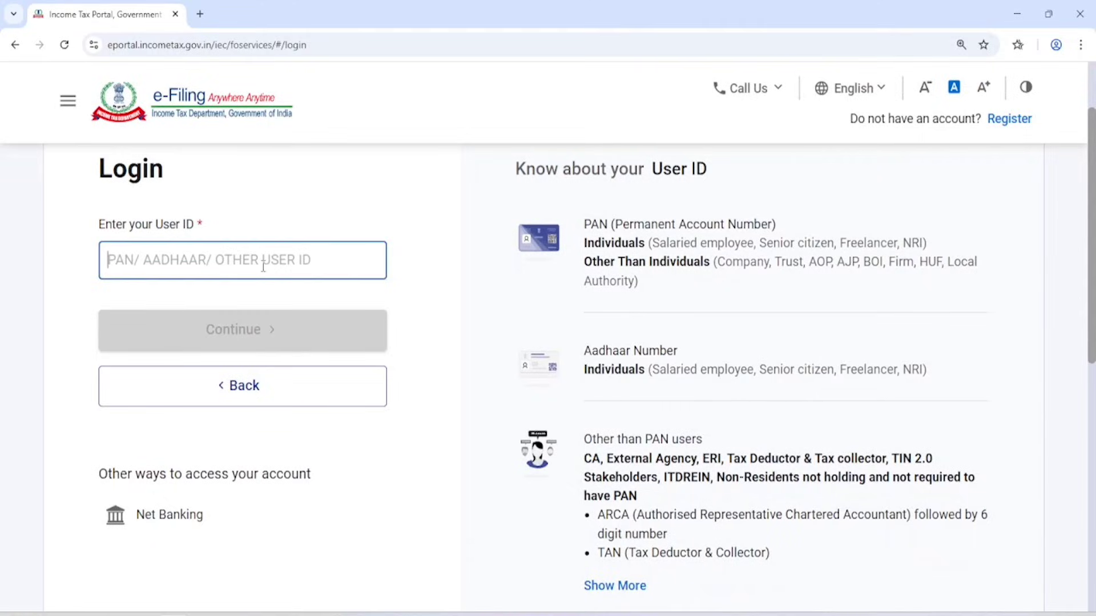
{"action": "key", "text": "ctrl+v"}
{"action": "left_click", "coordinate": [235, 345]}
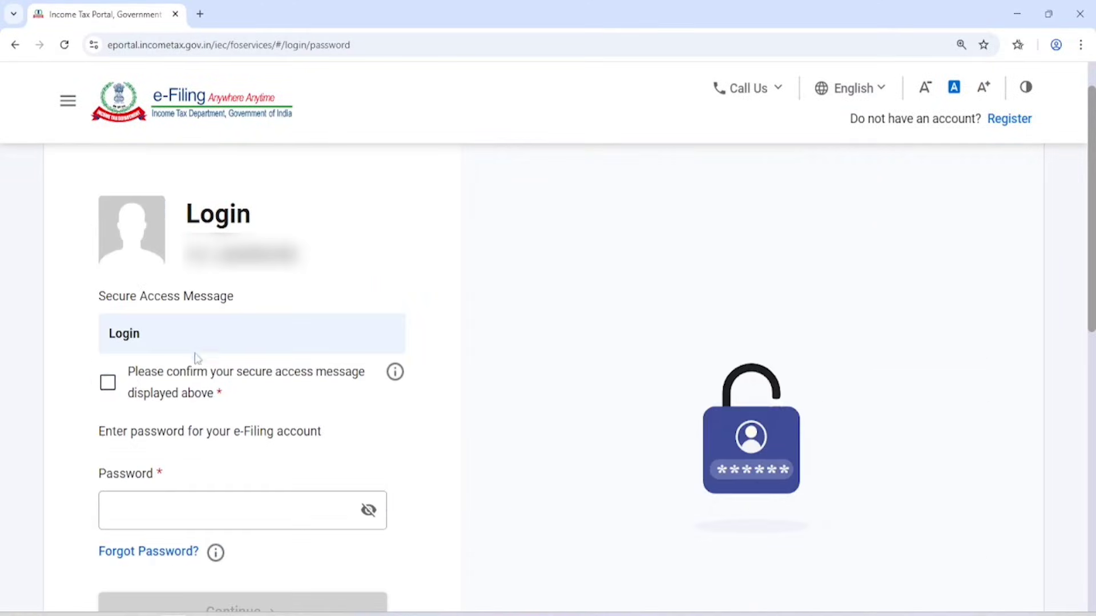
Confirm the secure access message, enter the account password and sign in.
{"action": "left_click", "coordinate": [198, 378]}
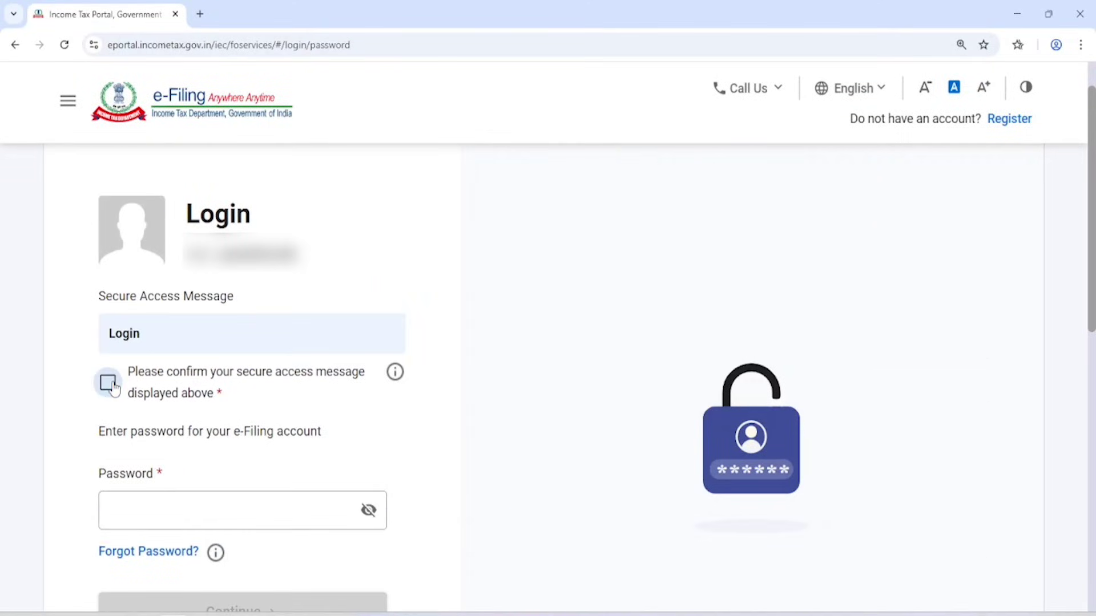
{"action": "left_click", "coordinate": [268, 518]}
{"action": "type", "text": "••"}
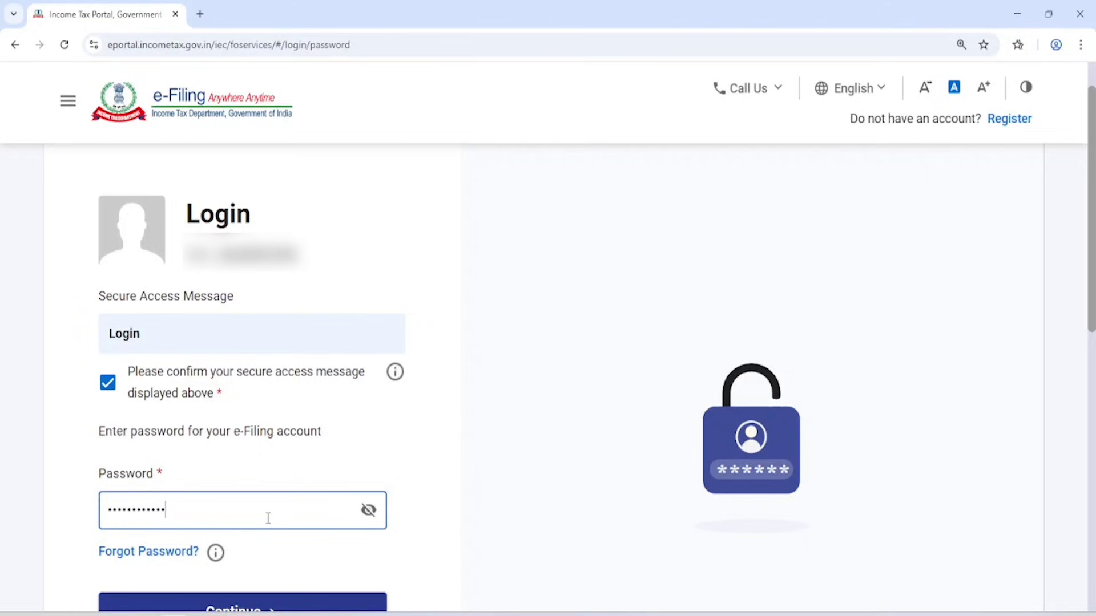
{"action": "scroll", "coordinate": [307, 371], "scroll_direction": "down", "scroll_amount": 3}
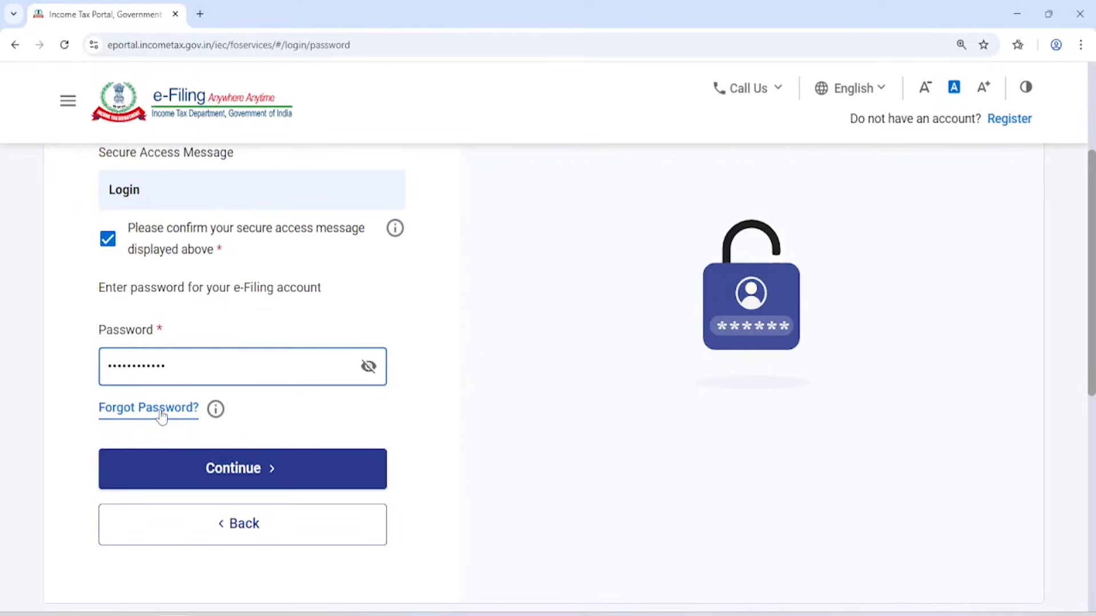
{"action": "left_click", "coordinate": [231, 468]}
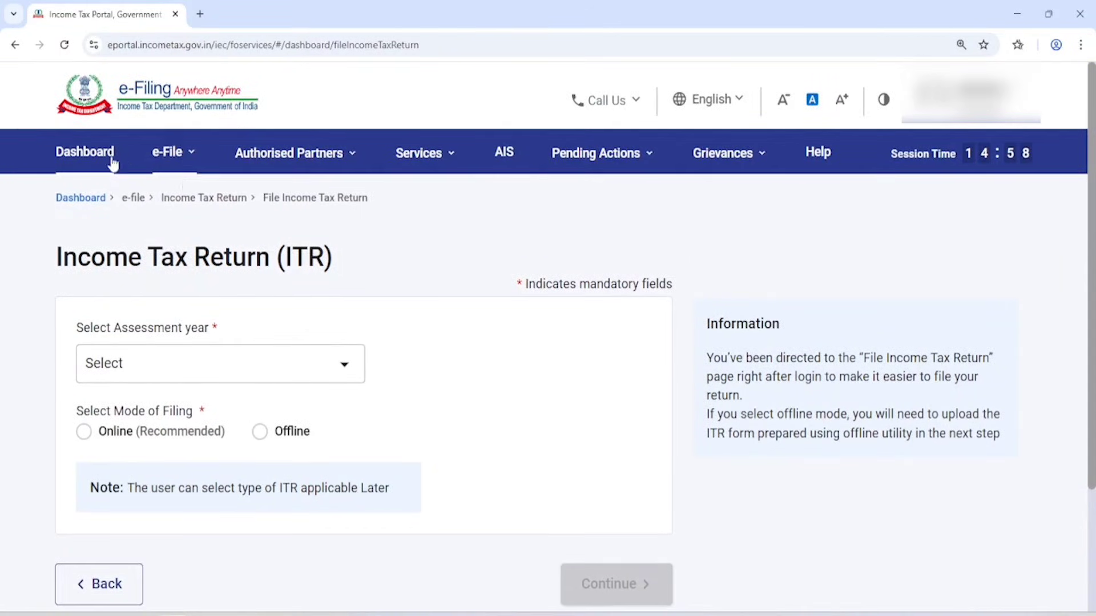
Go to e-File > E-Pay Tax and view the Generated Challans and Payment History tabs.
{"action": "left_click", "coordinate": [181, 160]}
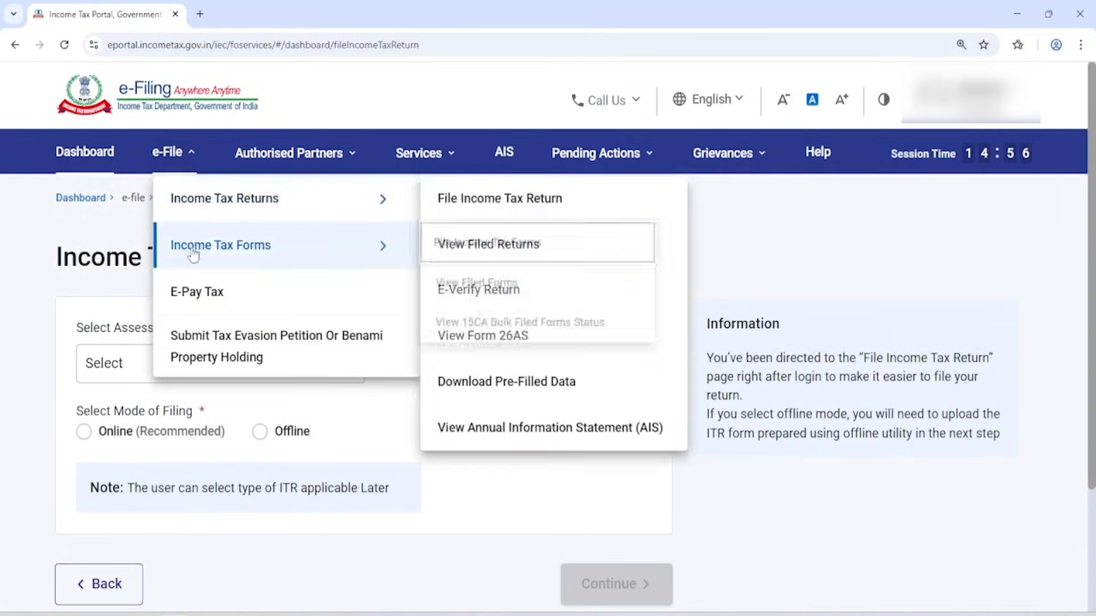
{"action": "left_click", "coordinate": [212, 304]}
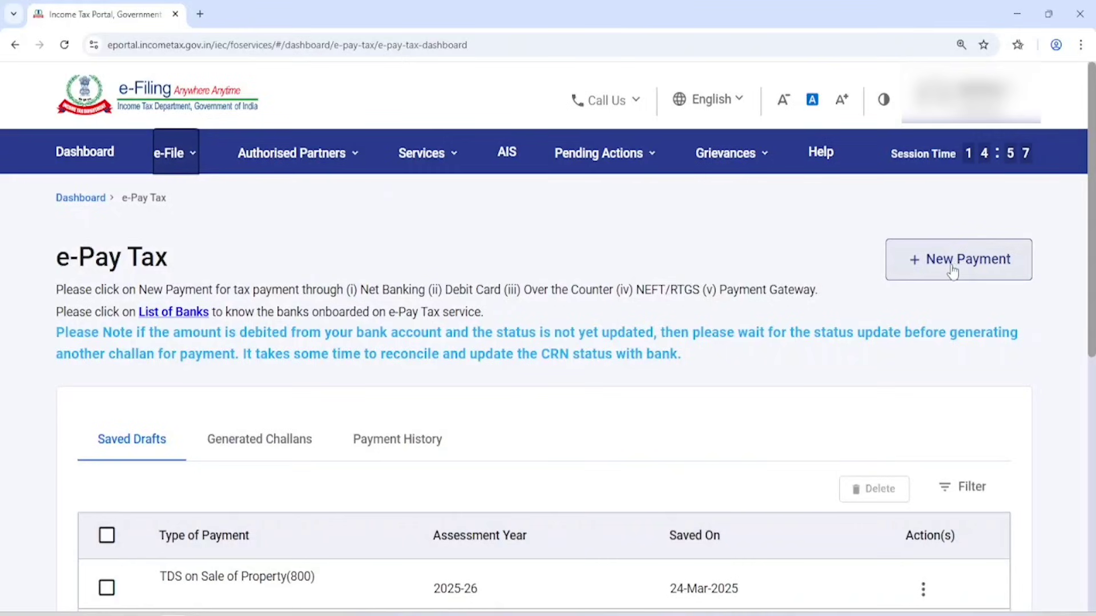
{"action": "left_click", "coordinate": [247, 448]}
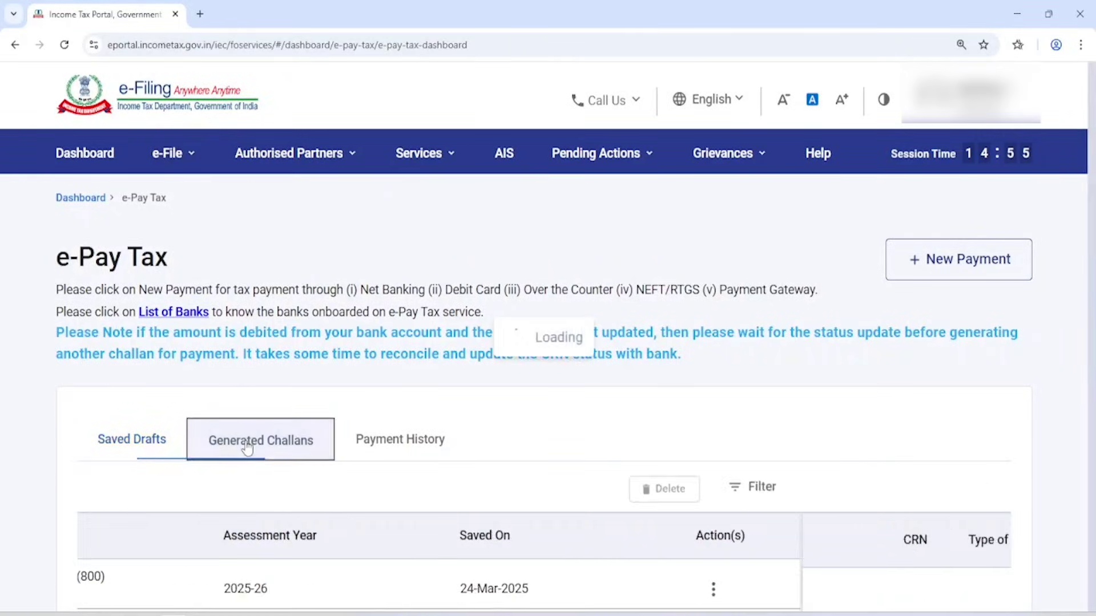
{"action": "left_click", "coordinate": [369, 443]}
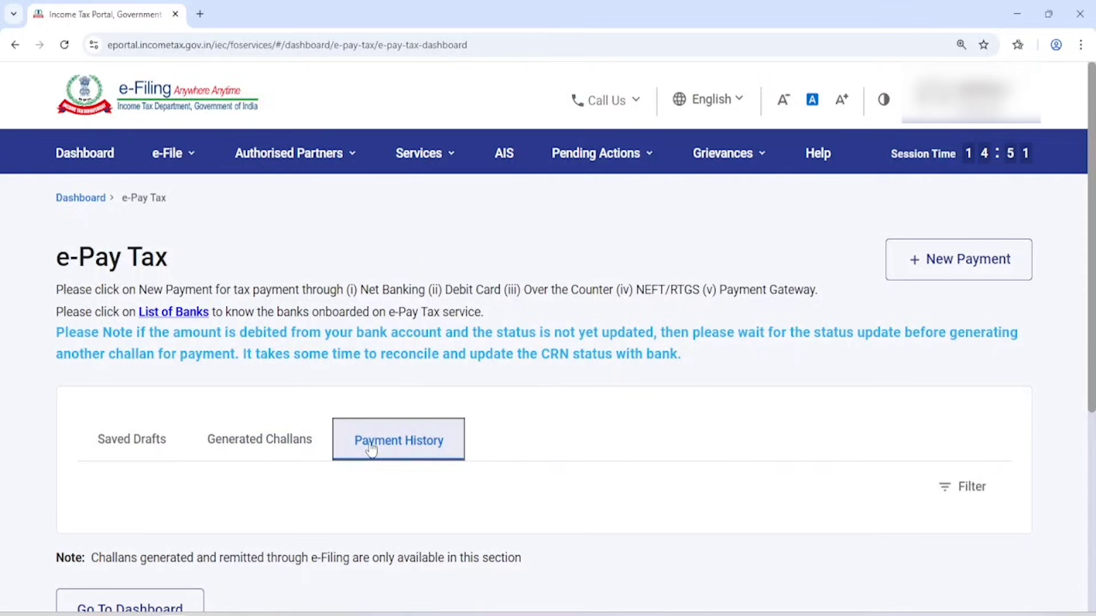
Start a New Payment and proceed with the 26 QB (TDS on Sale of Property) option.
{"action": "left_click", "coordinate": [964, 260]}
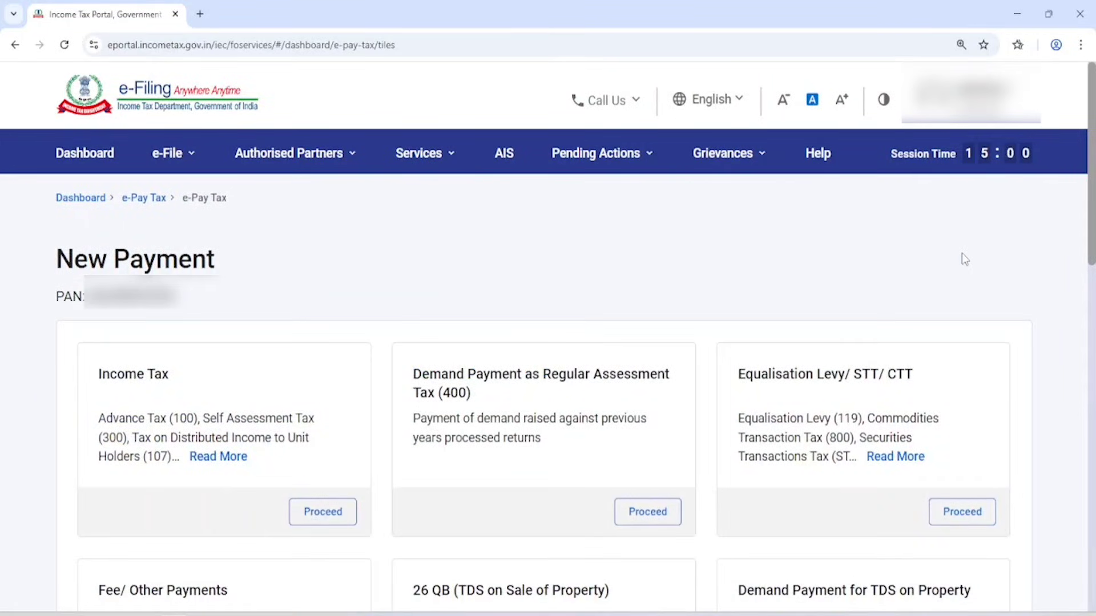
{"action": "scroll", "coordinate": [861, 291], "scroll_direction": "down", "scroll_amount": 3}
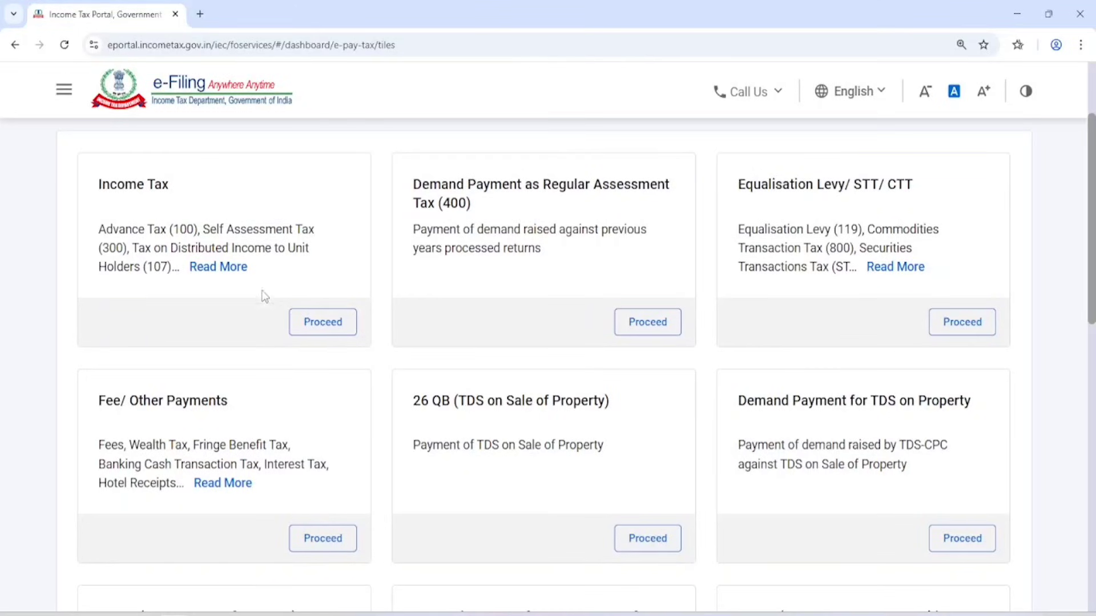
{"action": "left_click_drag", "start_coordinate": [413, 402], "coordinate": [621, 407]}
{"action": "left_click", "coordinate": [505, 447]}
{"action": "left_click_drag", "start_coordinate": [413, 446], "coordinate": [638, 451]}
{"action": "left_click", "coordinate": [637, 434]}
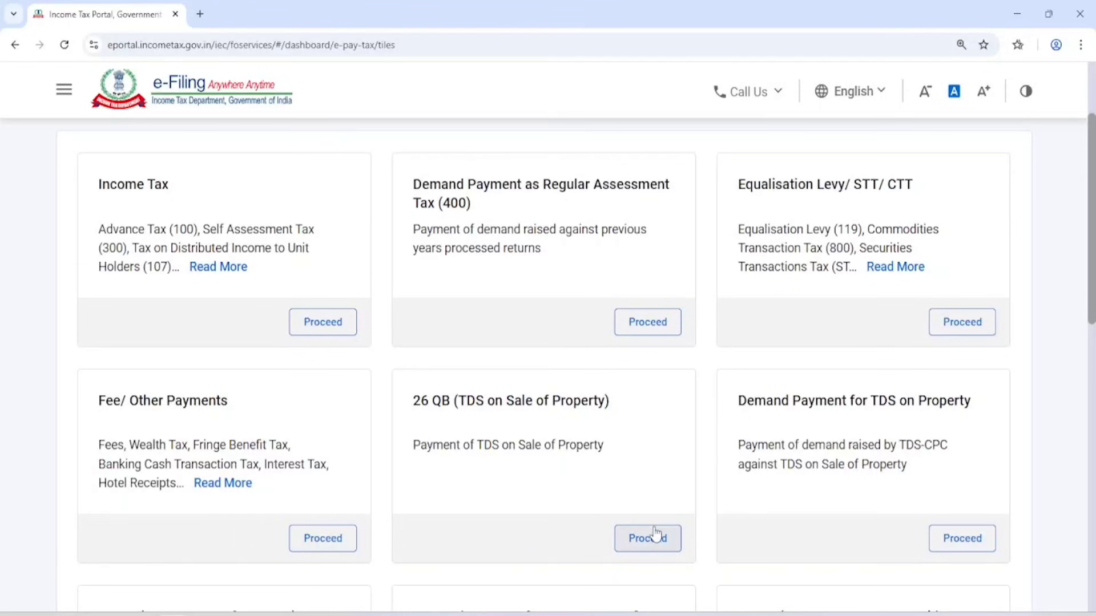
{"action": "left_click", "coordinate": [649, 545]}
{"action": "scroll", "coordinate": [516, 234], "scroll_direction": "down", "scroll_amount": 4}
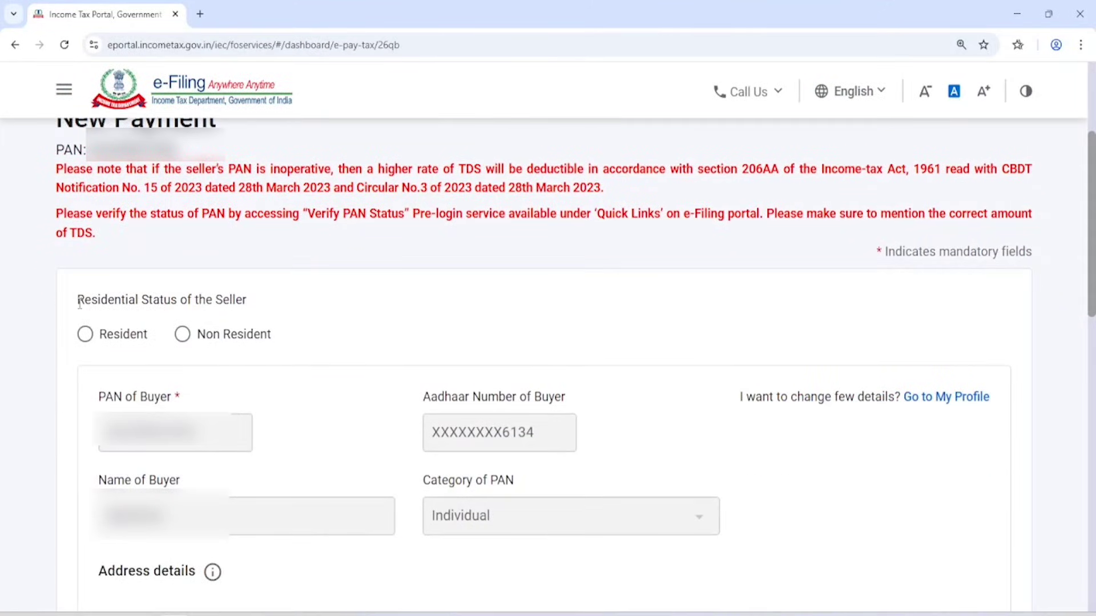
Set the seller's residential status to Resident.
{"action": "left_click_drag", "start_coordinate": [77, 299], "coordinate": [254, 311]}
{"action": "left_click", "coordinate": [357, 309]}
{"action": "left_click", "coordinate": [84, 334]}
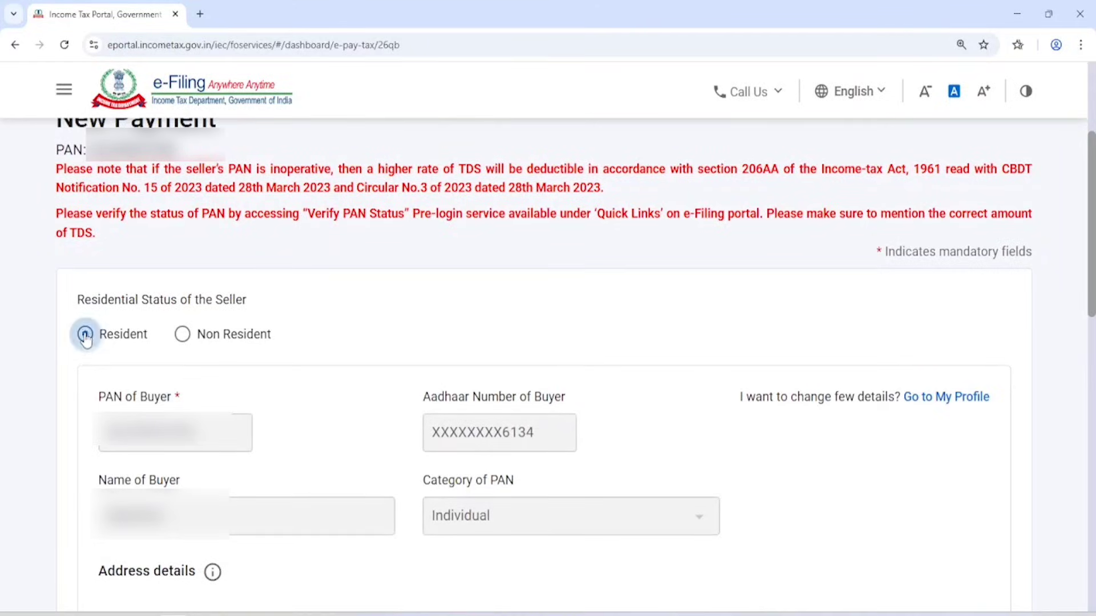
{"action": "scroll", "coordinate": [278, 277], "scroll_direction": "down", "scroll_amount": 3}
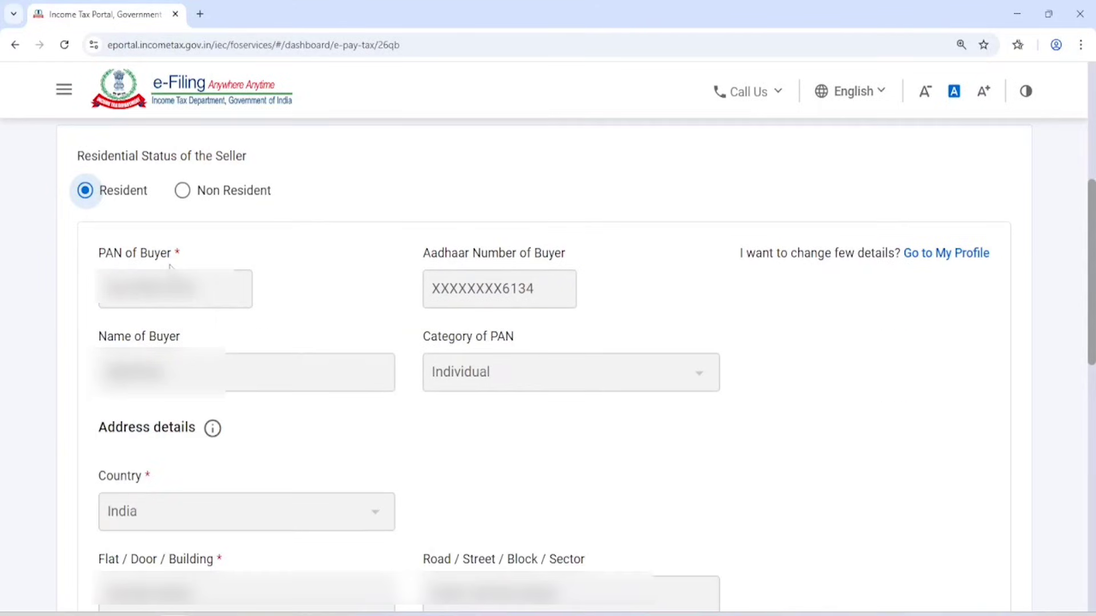
{"action": "double_click", "coordinate": [112, 256]}
{"action": "double_click", "coordinate": [148, 254]}
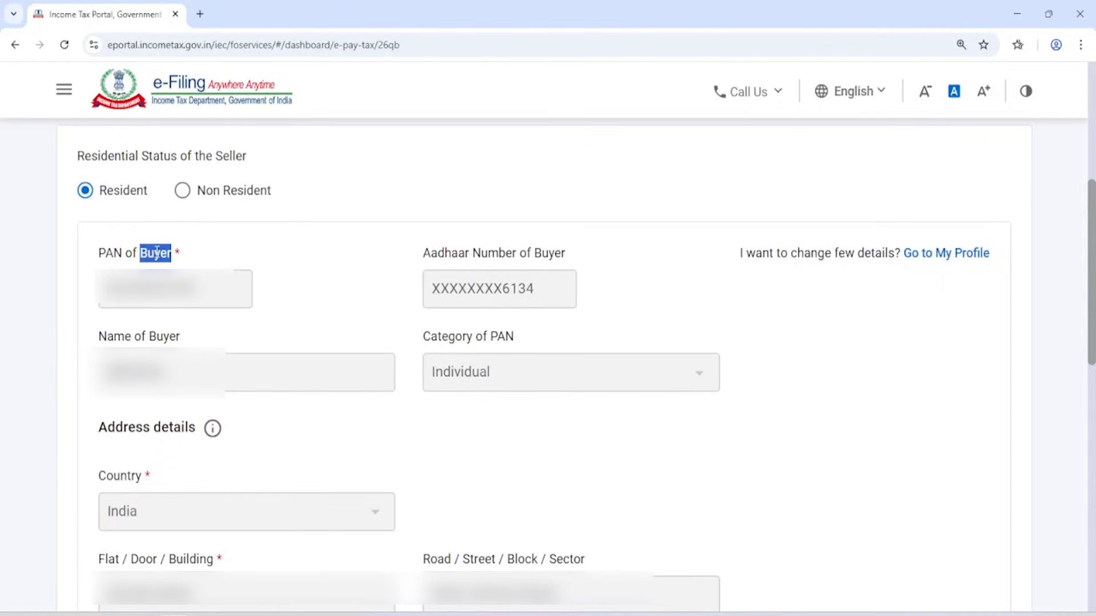
{"action": "left_click", "coordinate": [184, 260]}
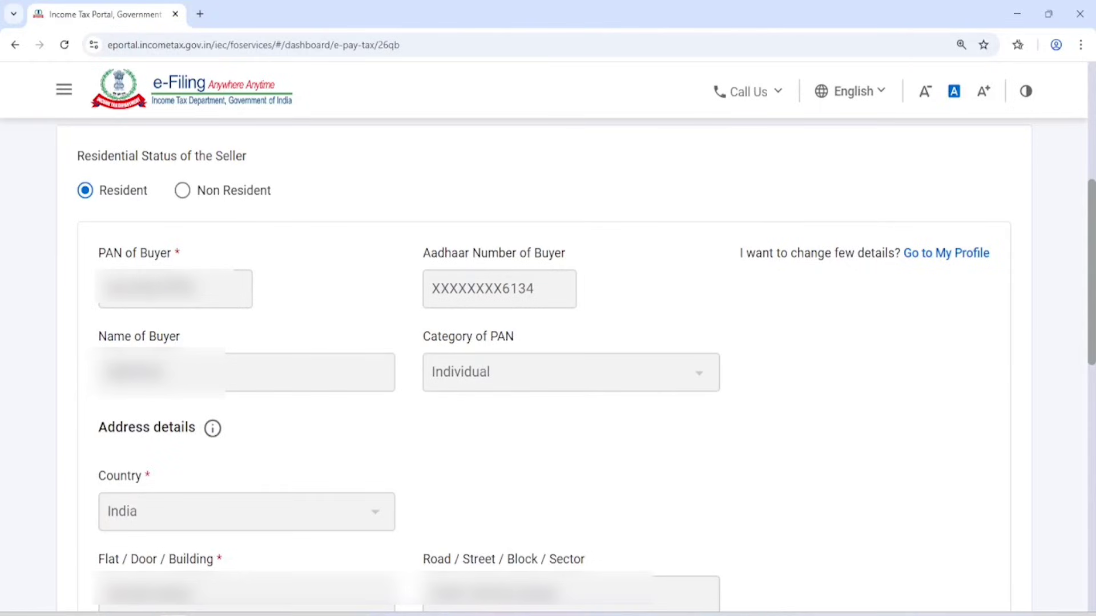
Answer No to more than one buyer and continue to the seller details.
{"action": "scroll", "coordinate": [350, 298], "scroll_direction": "down", "scroll_amount": 10}
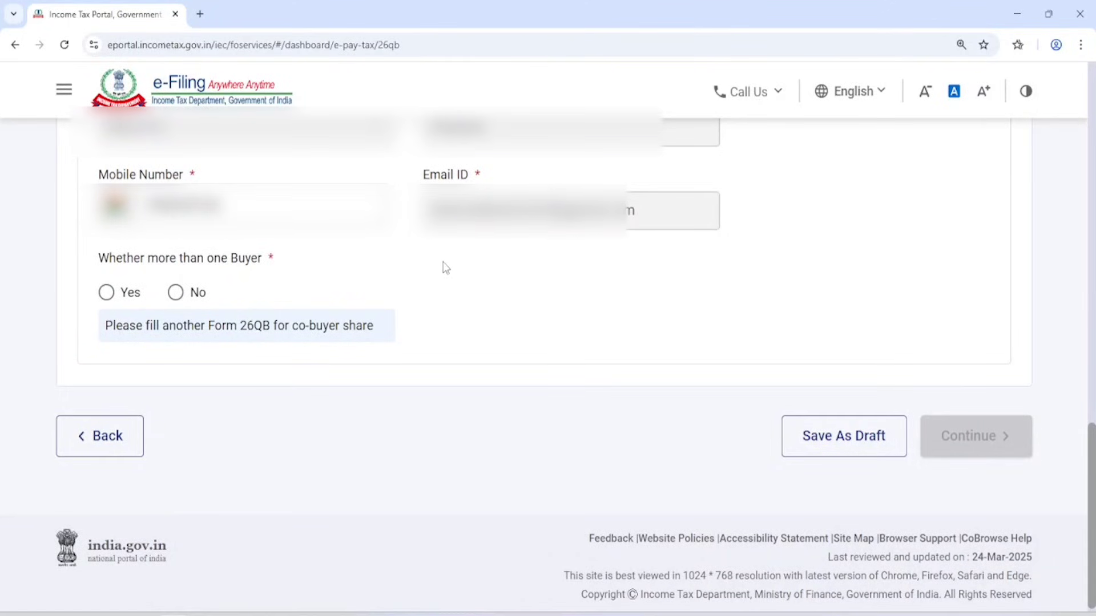
{"action": "left_click_drag", "start_coordinate": [99, 261], "coordinate": [267, 264]}
{"action": "left_click", "coordinate": [347, 281]}
{"action": "left_click", "coordinate": [184, 295]}
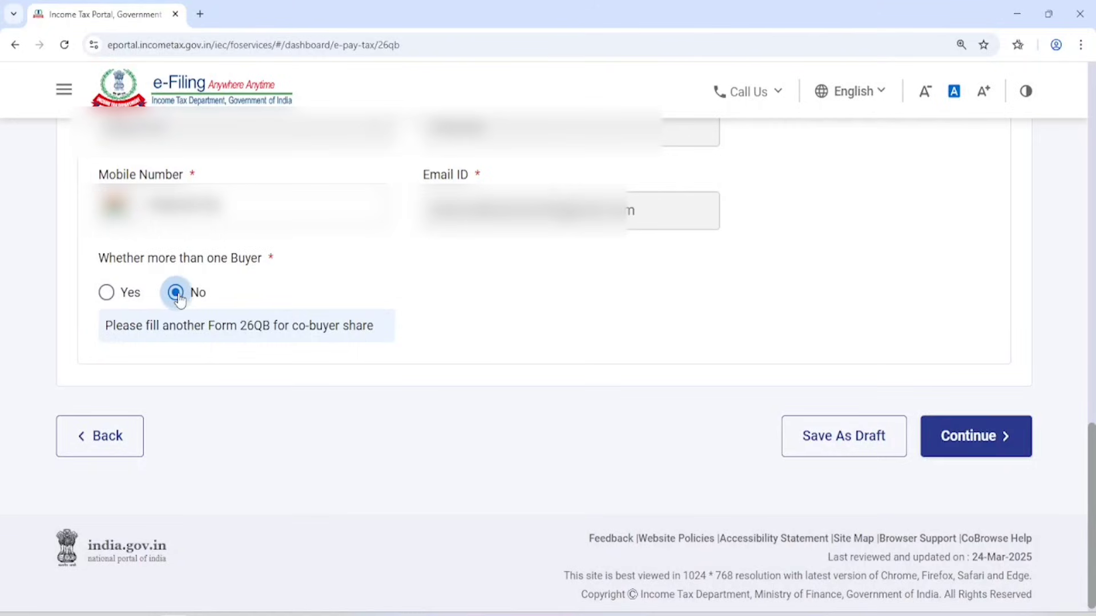
{"action": "left_click", "coordinate": [978, 436]}
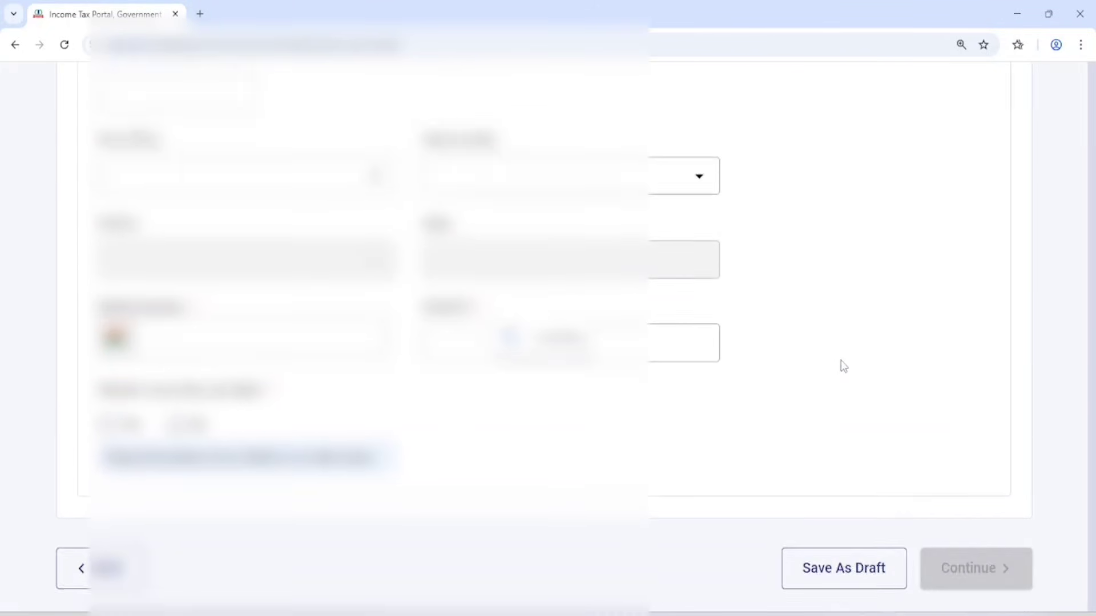
Enter and confirm the seller's PAN, then move to the Aadhaar number field.
{"action": "scroll", "coordinate": [841, 366], "scroll_direction": "down", "scroll_amount": 5}
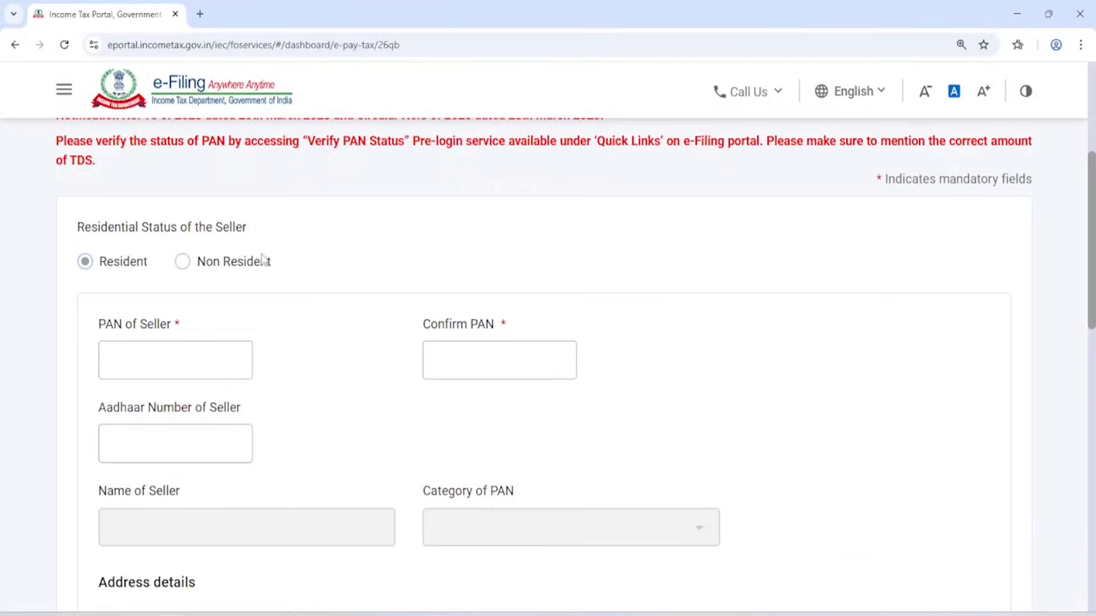
{"action": "left_click", "coordinate": [134, 370]}
{"action": "scroll", "coordinate": [141, 338], "scroll_direction": "down", "scroll_amount": 1}
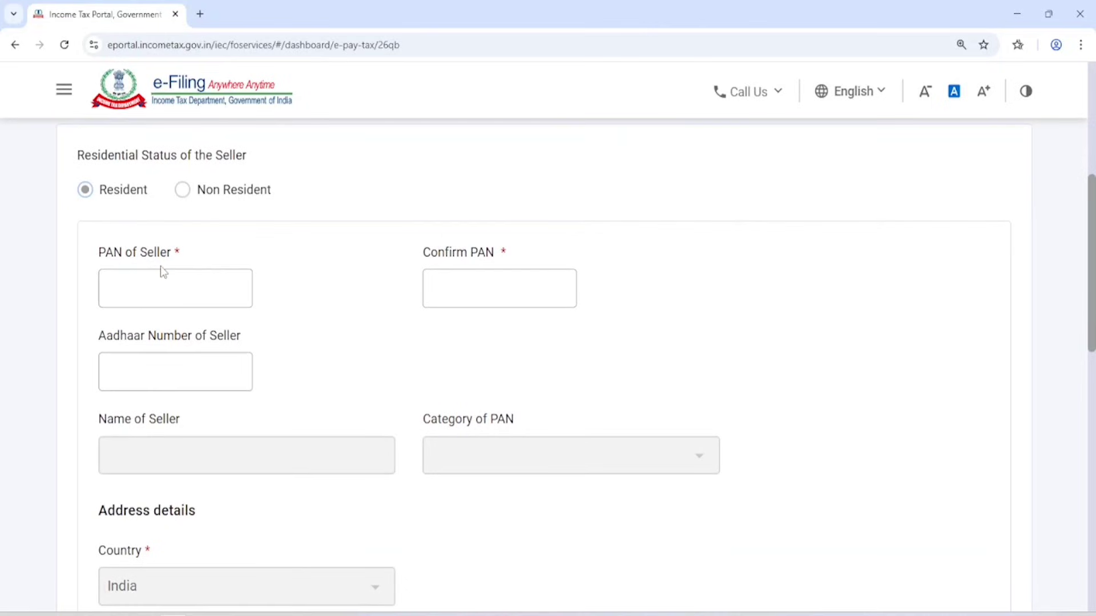
{"action": "left_click", "coordinate": [154, 289]}
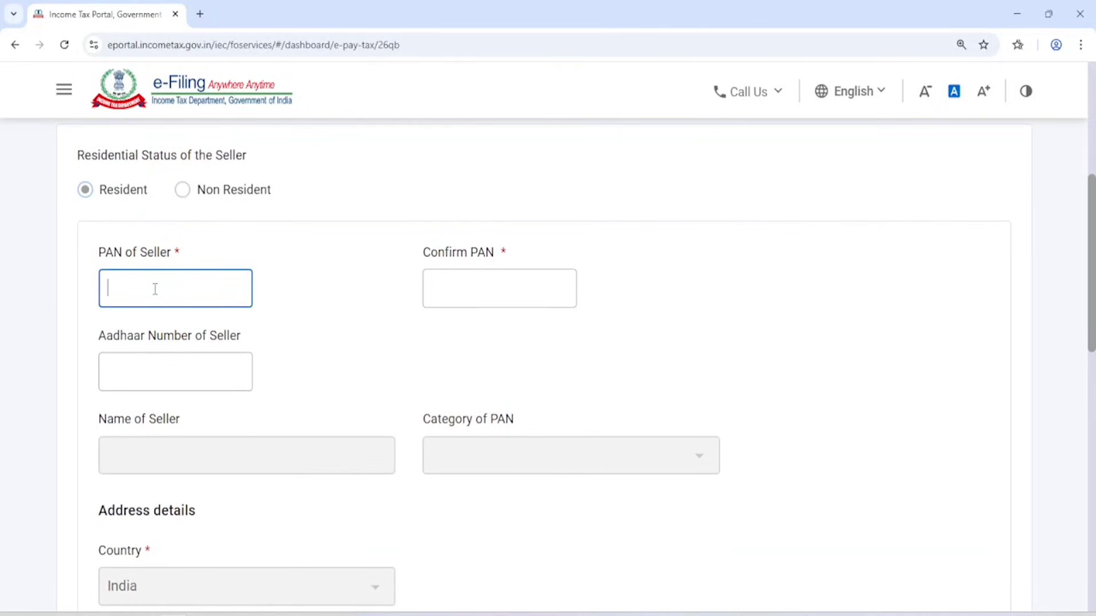
{"action": "left_click", "coordinate": [452, 282]}
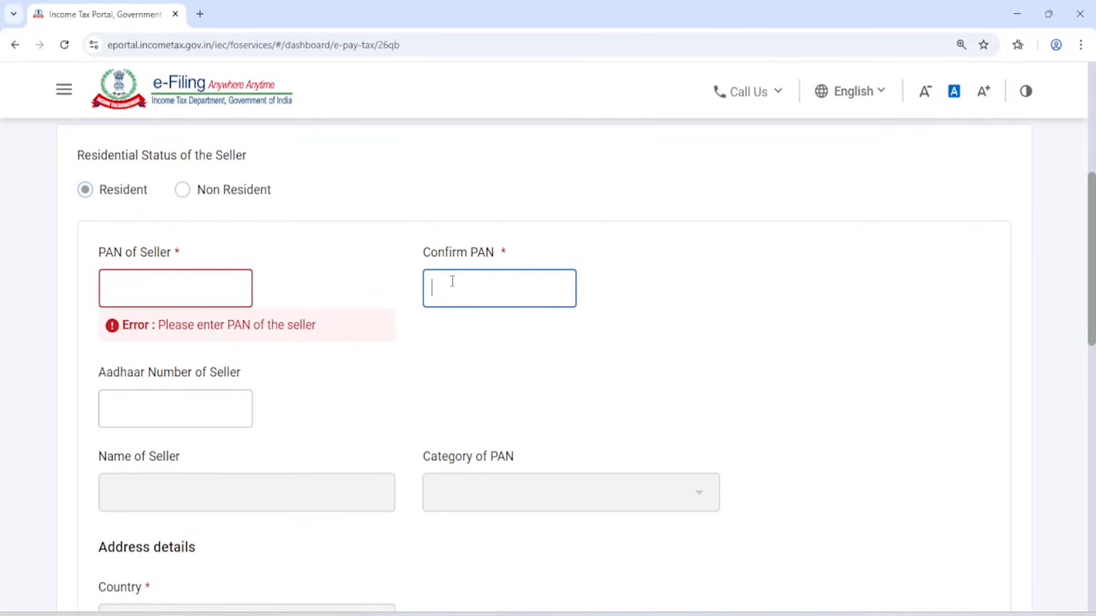
{"action": "left_click", "coordinate": [184, 401]}
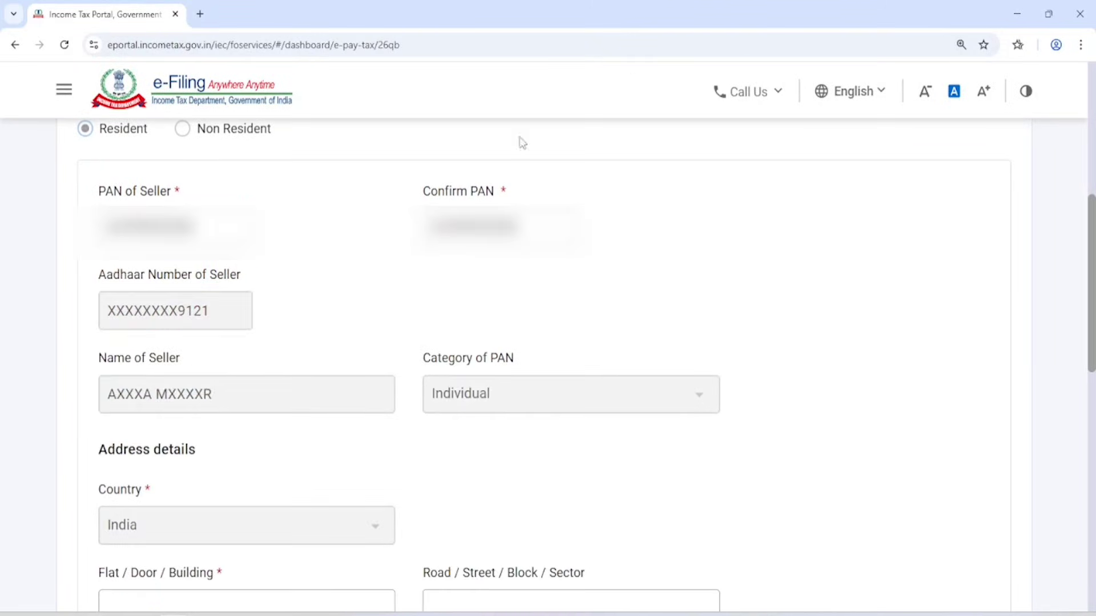
{"action": "scroll", "coordinate": [232, 238], "scroll_direction": "down", "scroll_amount": 3}
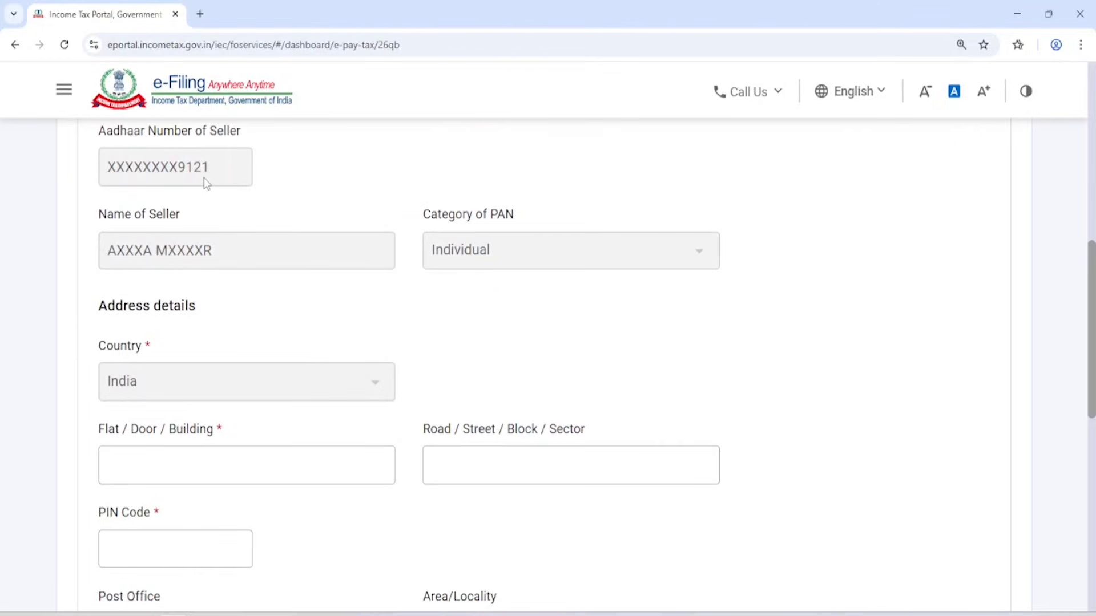
Fill in the seller's address and contact details and submit the page.
{"action": "double_click", "coordinate": [177, 254]}
{"action": "scroll", "coordinate": [195, 254], "scroll_direction": "down", "scroll_amount": 3}
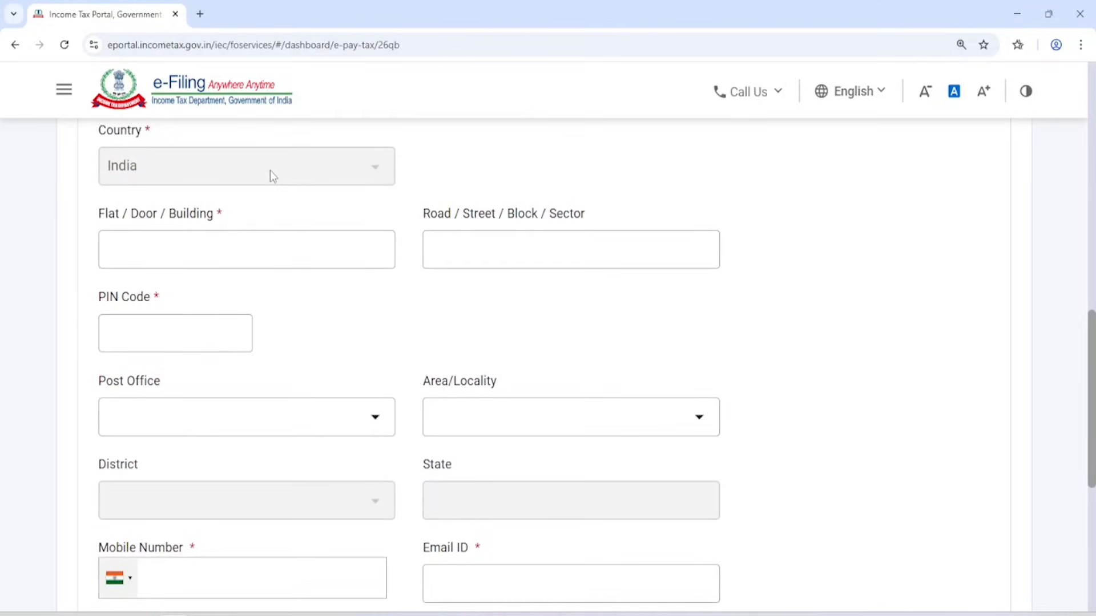
{"action": "left_click", "coordinate": [211, 241]}
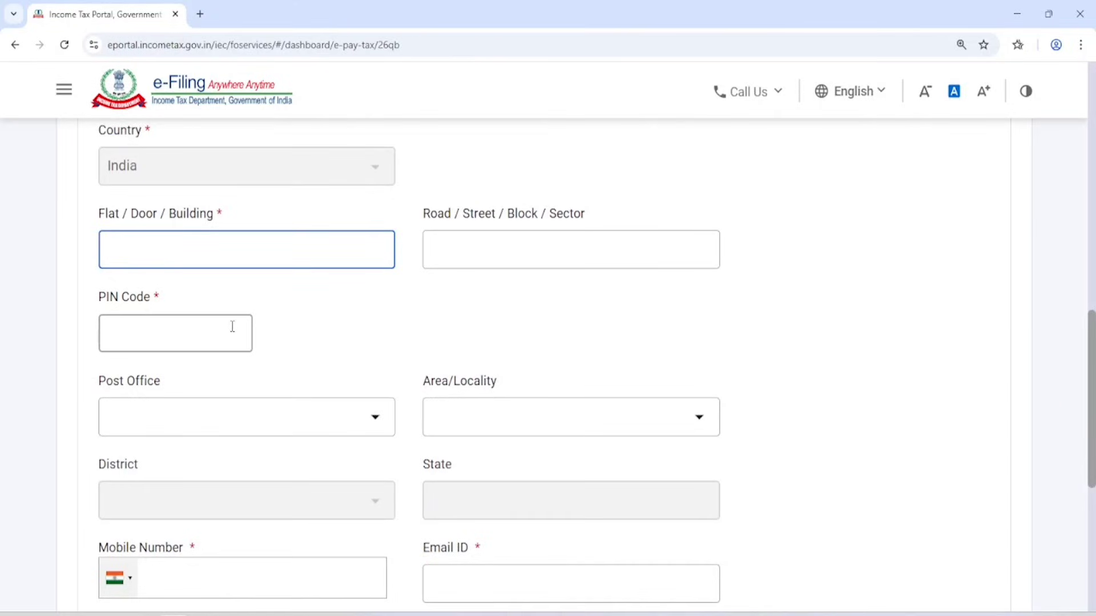
{"action": "scroll", "coordinate": [422, 342], "scroll_direction": "down", "scroll_amount": 1}
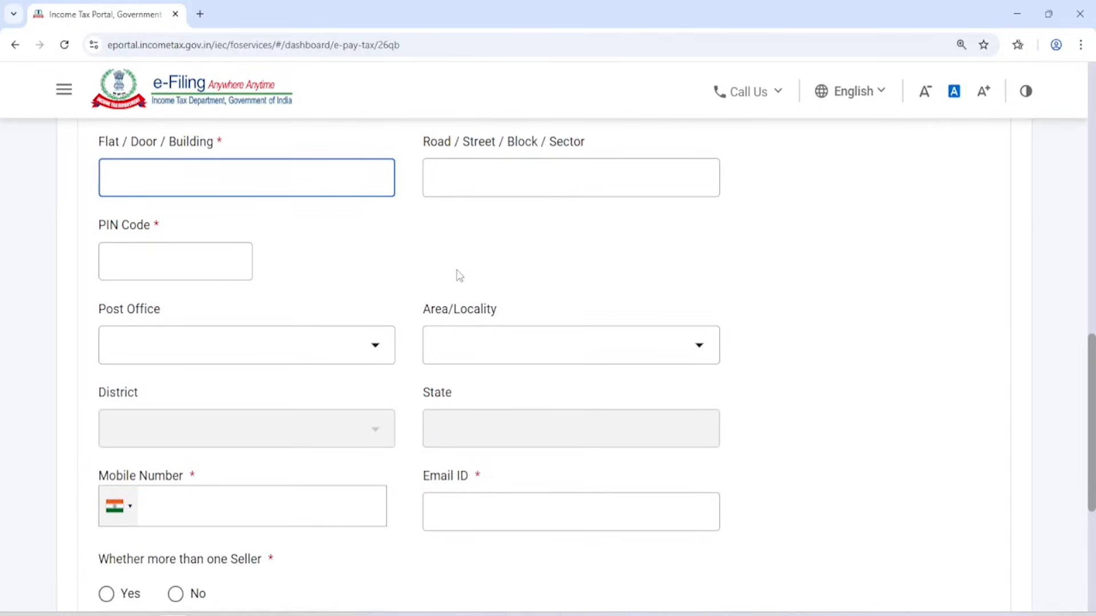
{"action": "scroll", "coordinate": [457, 275], "scroll_direction": "down", "scroll_amount": 1}
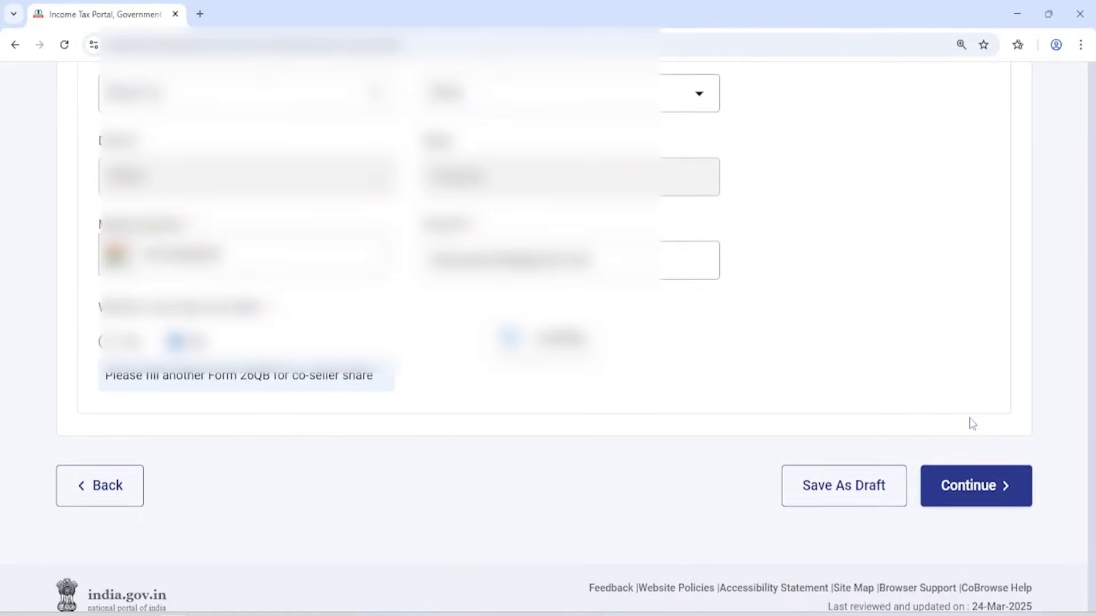
{"action": "left_click", "coordinate": [970, 424]}
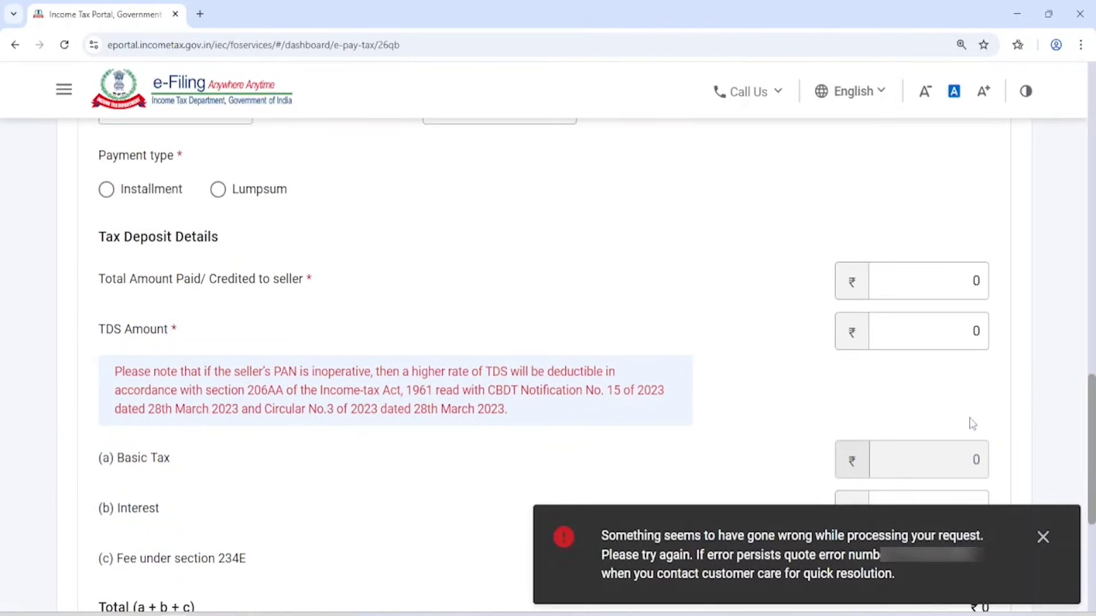
Dismiss the processing error and set Type of property to Building.
{"action": "scroll", "coordinate": [690, 388], "scroll_direction": "up", "scroll_amount": 15}
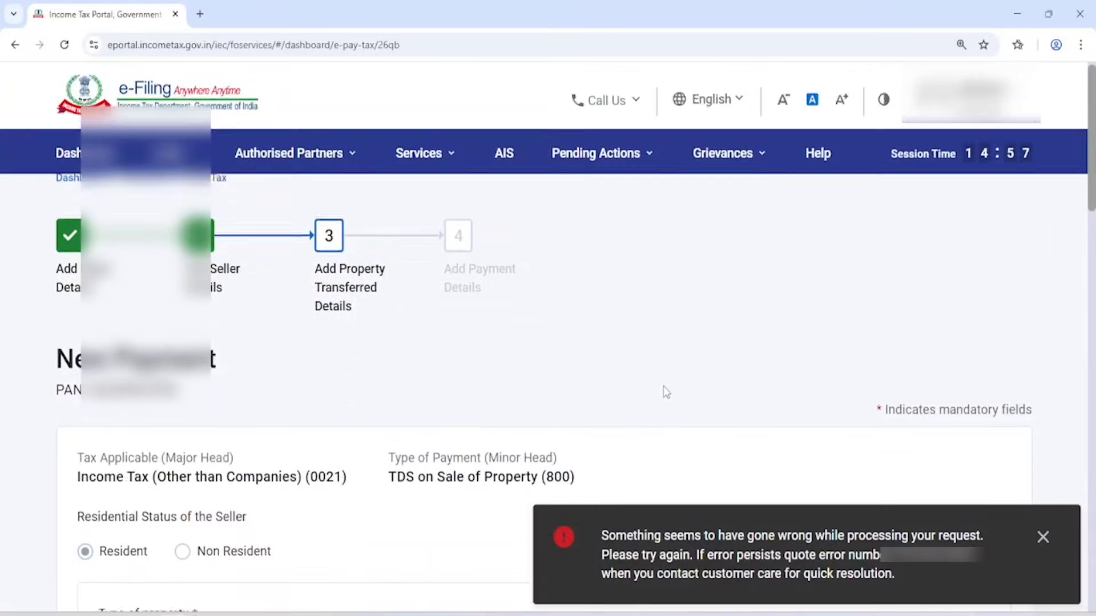
{"action": "scroll", "coordinate": [665, 391], "scroll_direction": "down", "scroll_amount": 3}
{"action": "left_click", "coordinate": [1044, 538]}
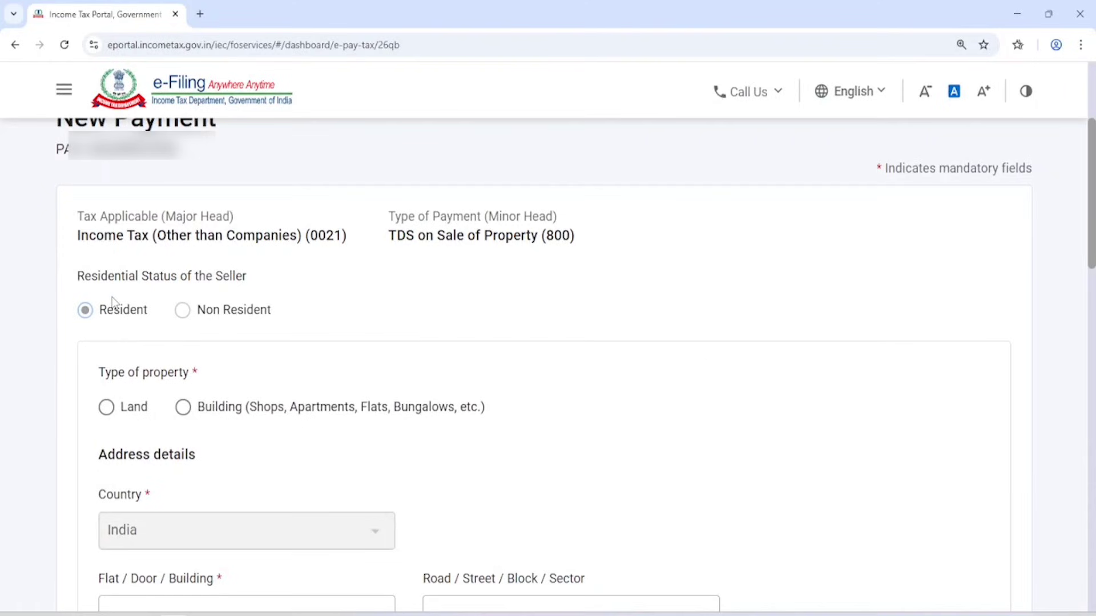
{"action": "left_click_drag", "start_coordinate": [100, 374], "coordinate": [222, 381]}
{"action": "left_click", "coordinate": [271, 371]}
{"action": "left_click", "coordinate": [245, 407]}
{"action": "scroll", "coordinate": [443, 288], "scroll_direction": "down", "scroll_amount": 3}
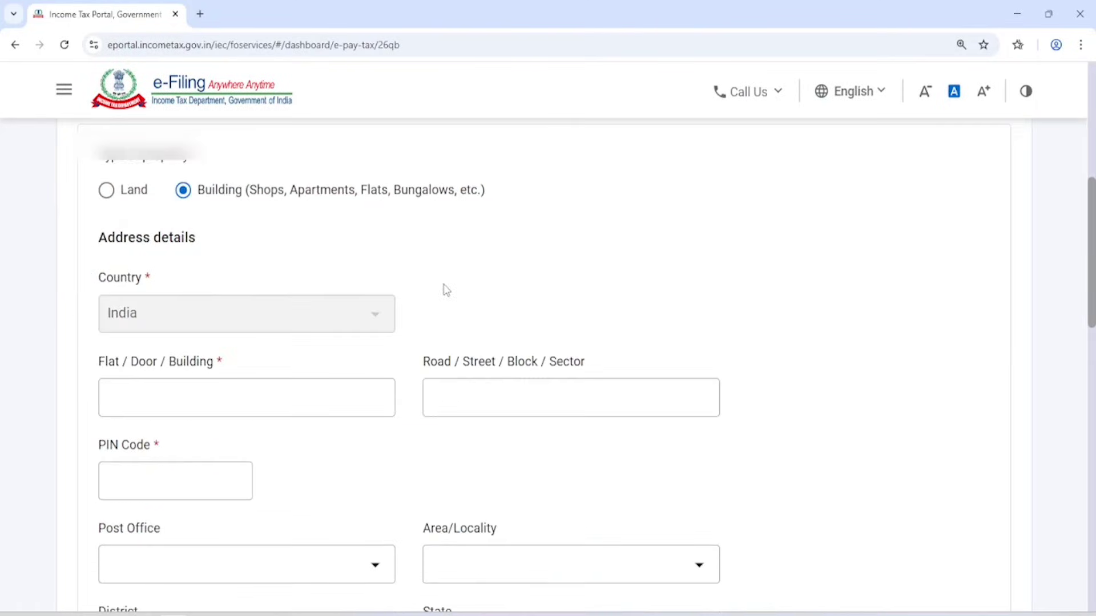
{"action": "left_click", "coordinate": [108, 194]}
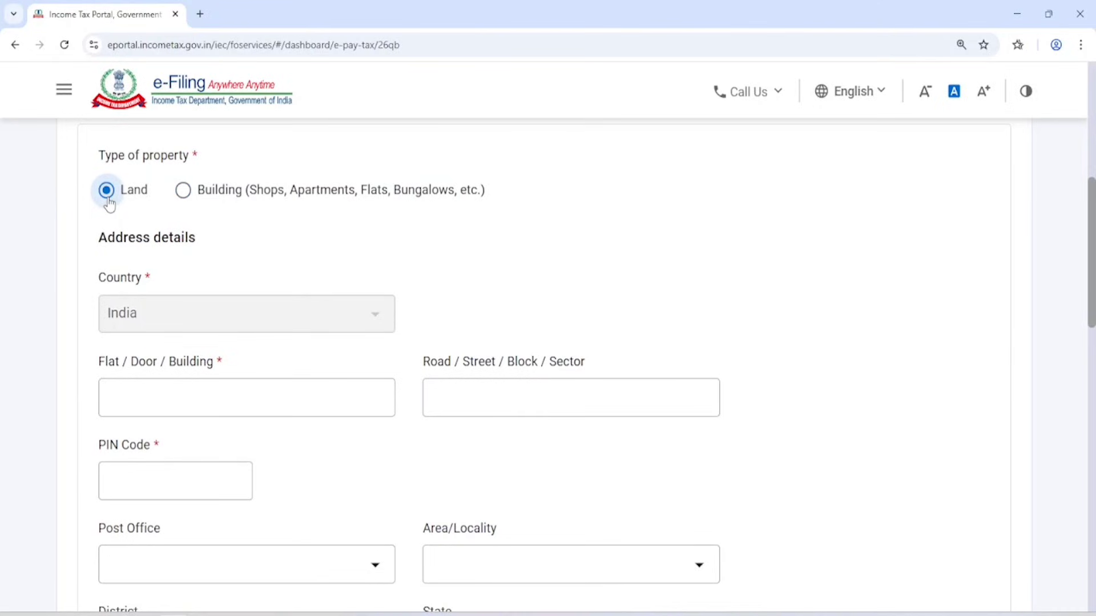
{"action": "left_click", "coordinate": [183, 190]}
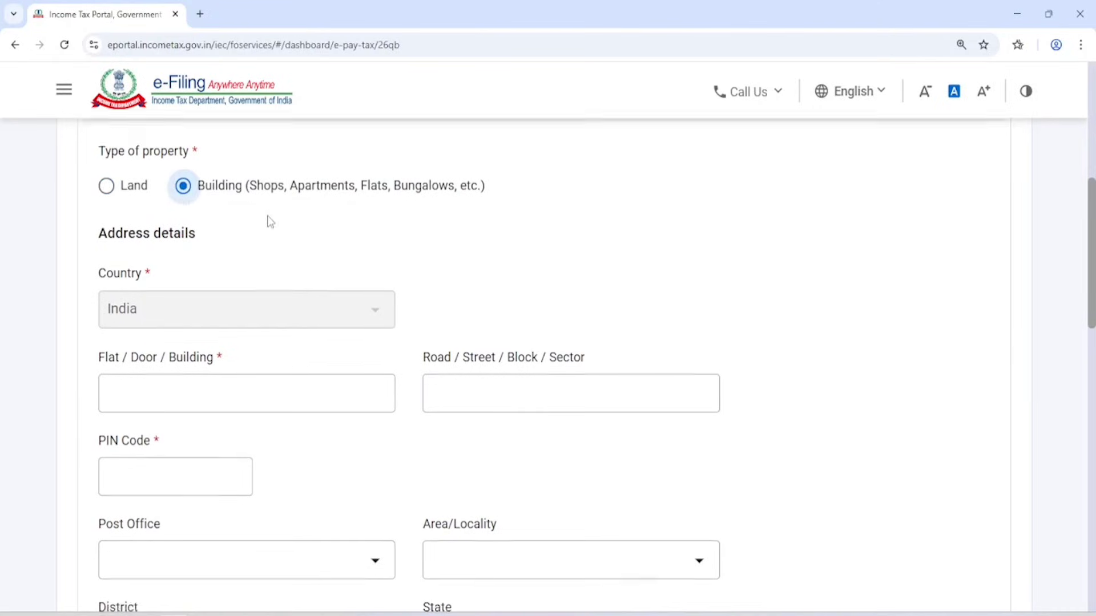
Fill in the Flat / Door / Building field and move on to Road / Street.
{"action": "scroll", "coordinate": [270, 222], "scroll_direction": "down", "scroll_amount": 2}
{"action": "scroll", "coordinate": [183, 188], "scroll_direction": "up", "scroll_amount": 1}
{"action": "left_click_drag", "start_coordinate": [100, 170], "coordinate": [198, 169]}
{"action": "left_click", "coordinate": [252, 177]}
{"action": "scroll", "coordinate": [254, 177], "scroll_direction": "up", "scroll_amount": 3}
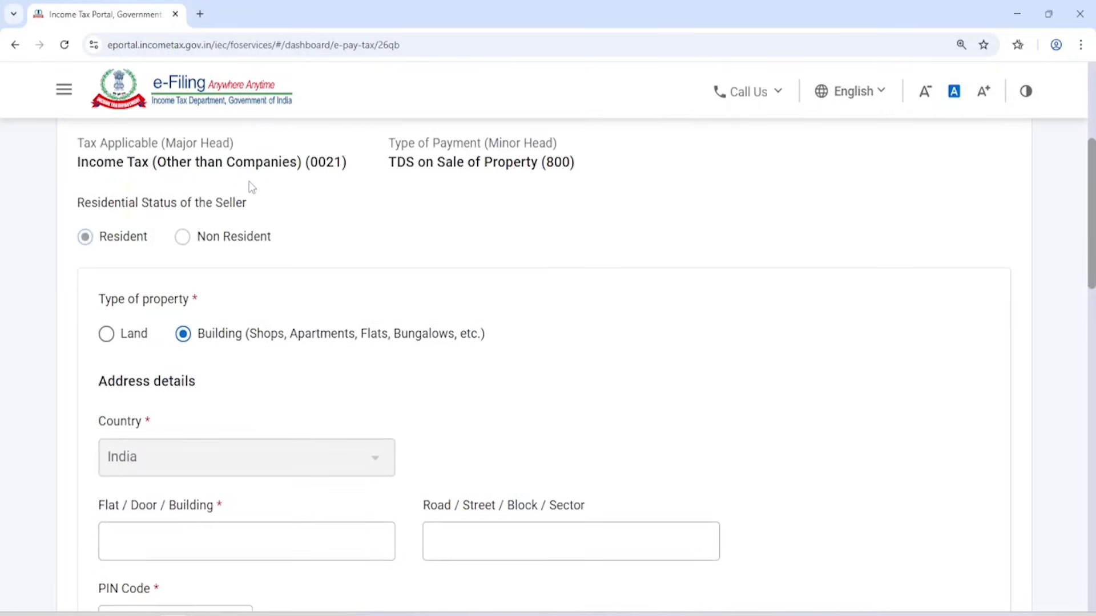
{"action": "scroll", "coordinate": [252, 202], "scroll_direction": "down", "scroll_amount": 5}
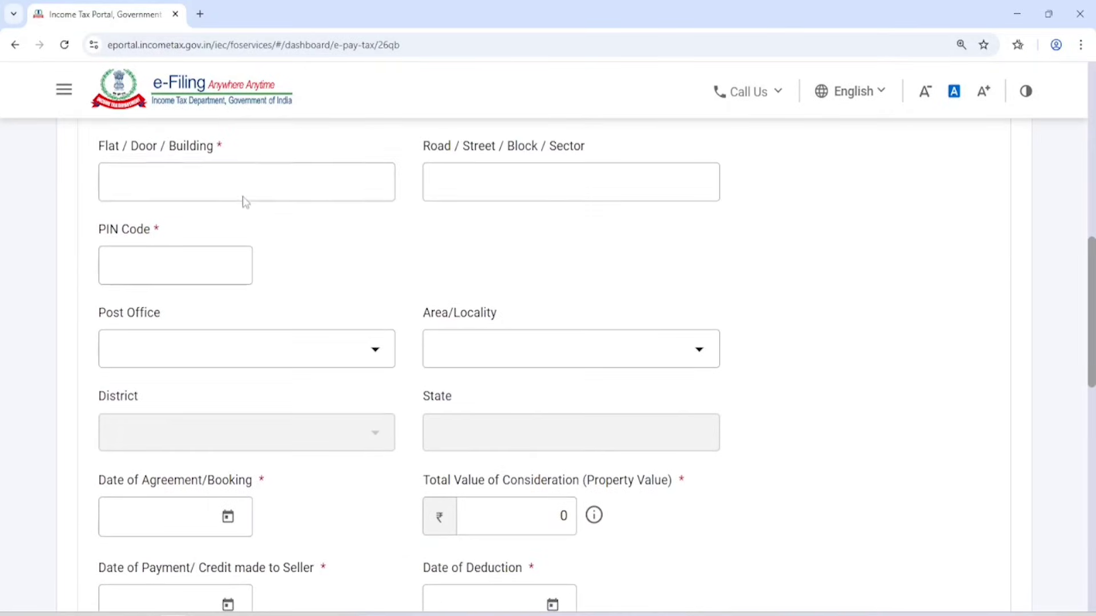
{"action": "left_click", "coordinate": [228, 180]}
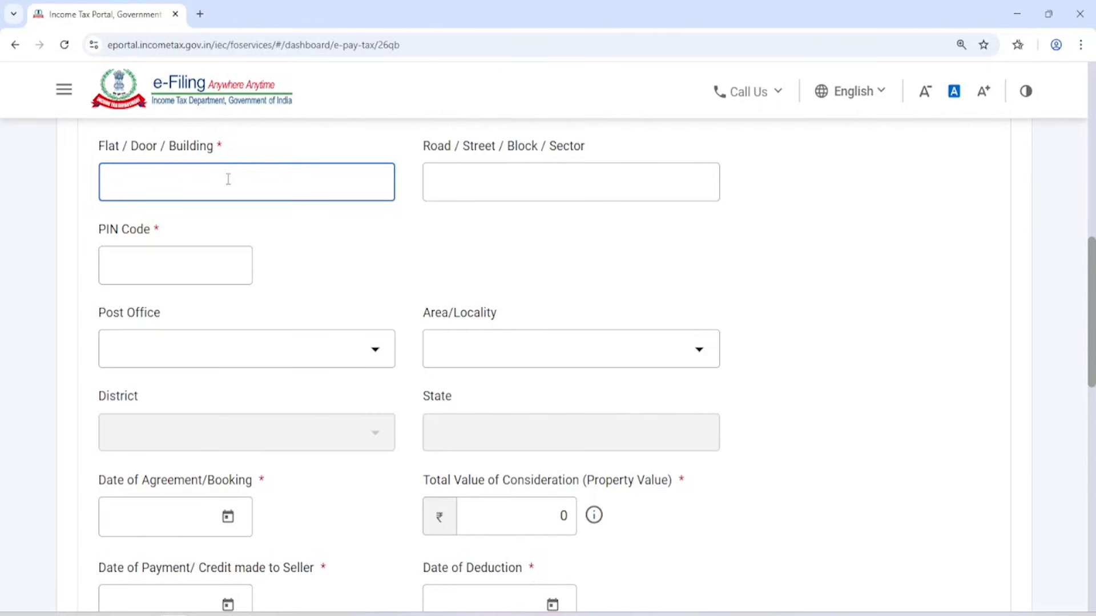
{"action": "left_click", "coordinate": [455, 179]}
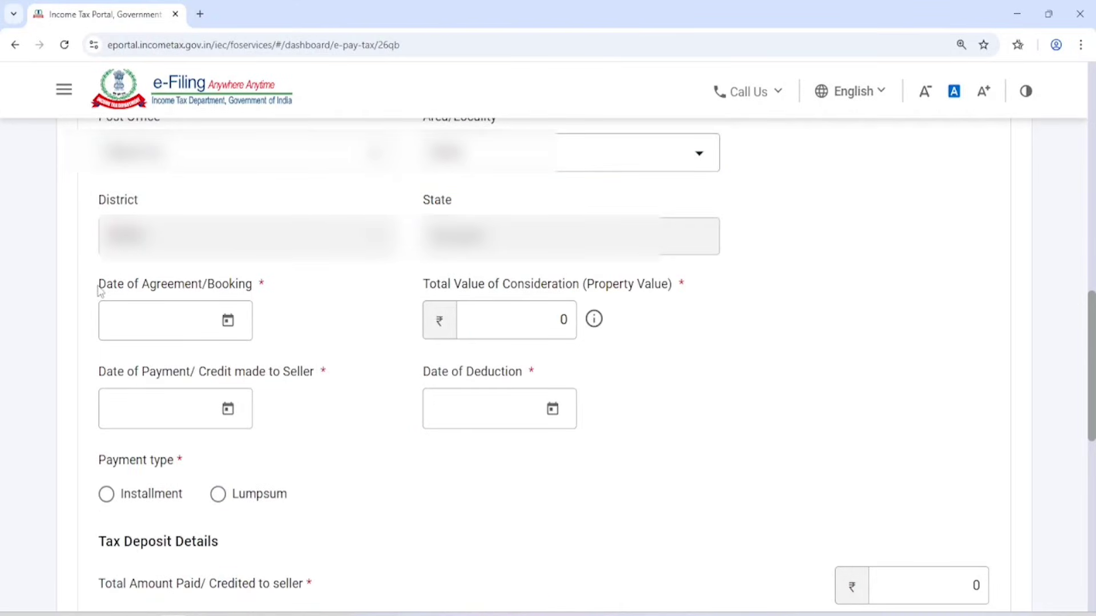
Set the Date of Agreement/Booking to 31 December 2024 using the calendar.
{"action": "left_click_drag", "start_coordinate": [100, 289], "coordinate": [298, 292]}
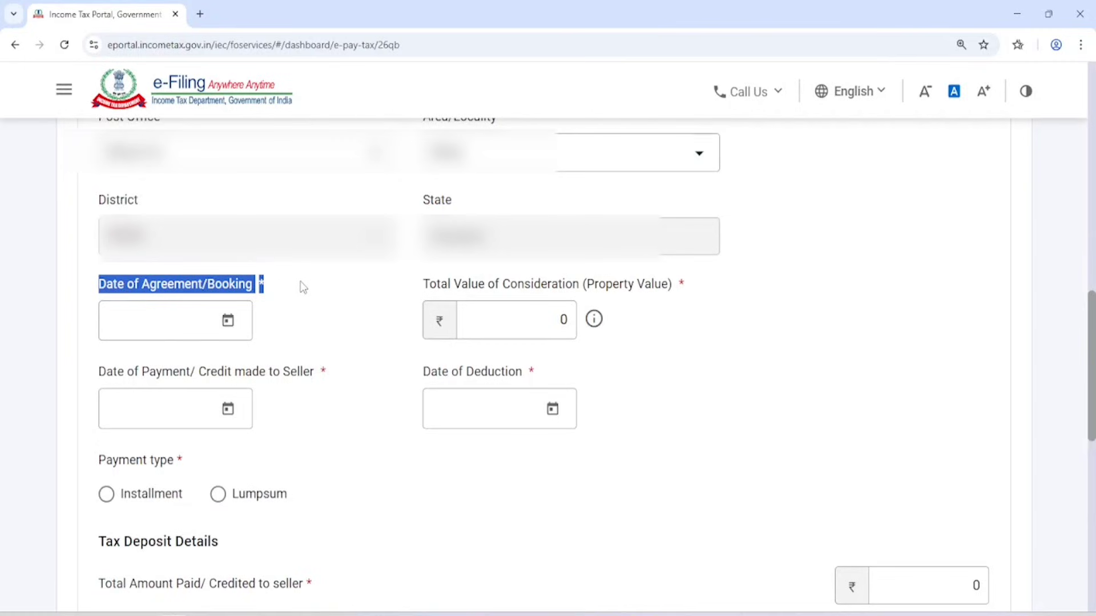
{"action": "left_click", "coordinate": [228, 321]}
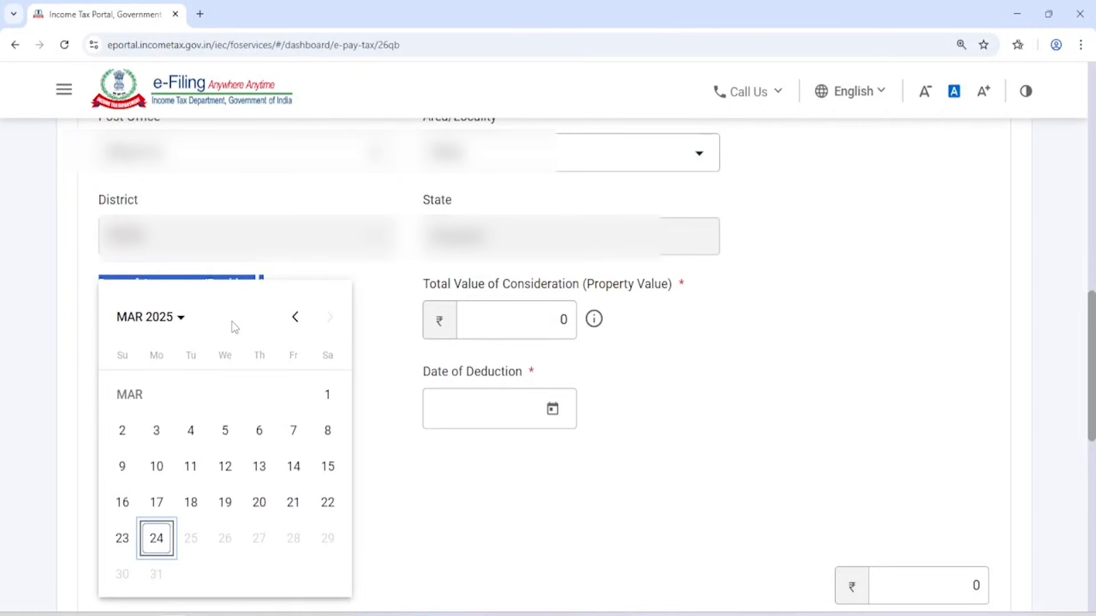
{"action": "left_click", "coordinate": [295, 319]}
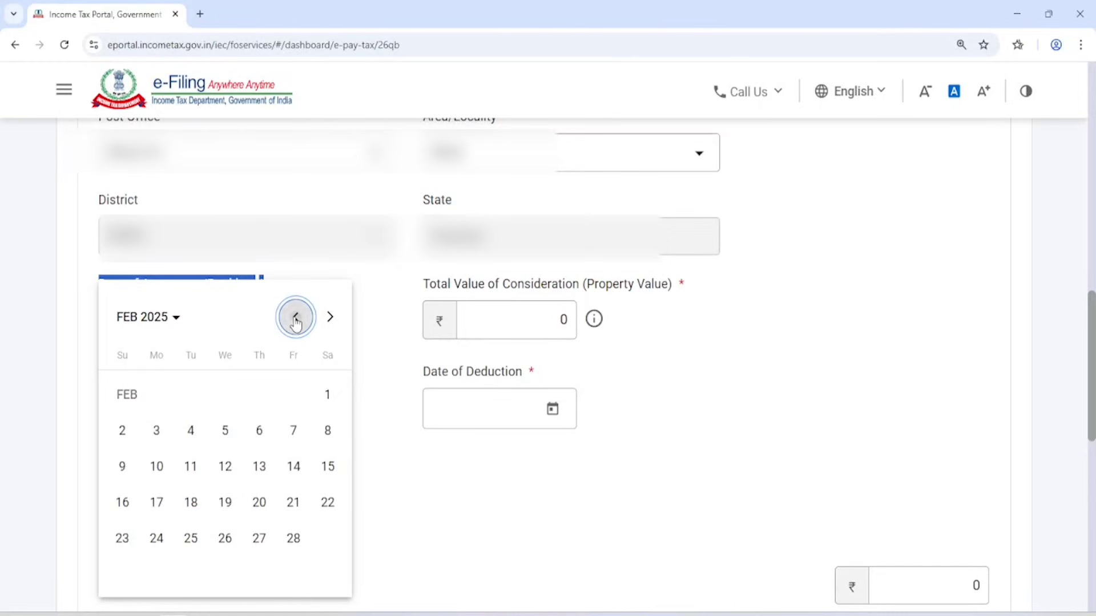
{"action": "left_click", "coordinate": [295, 320]}
{"action": "left_click", "coordinate": [295, 320]}
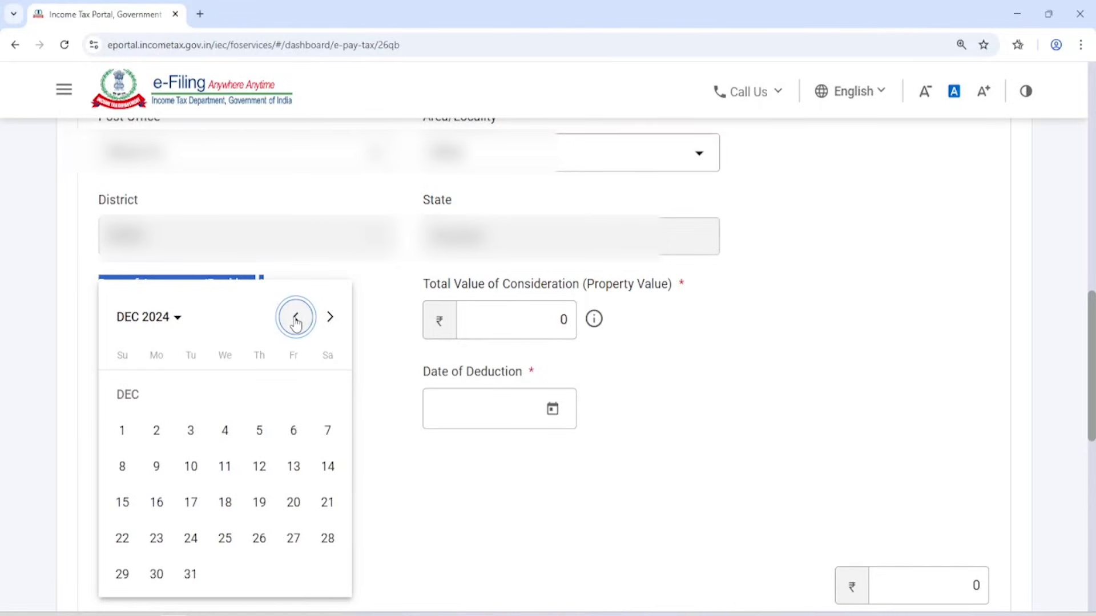
{"action": "left_click", "coordinate": [190, 574]}
{"action": "left_click", "coordinate": [343, 335]}
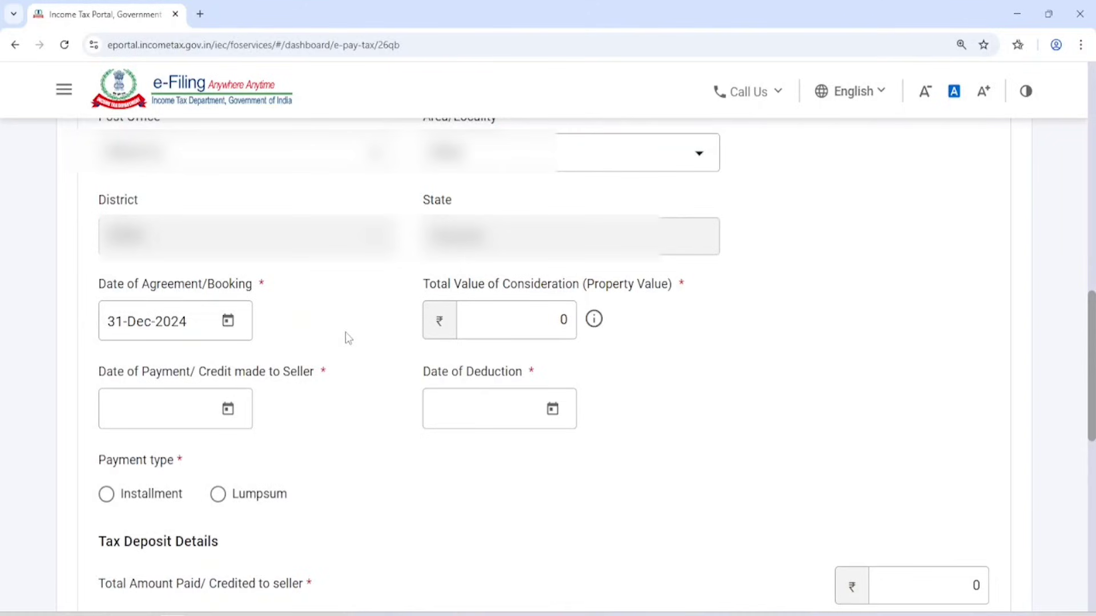
Enter 65,00,000 as the Total Value of Consideration.
{"action": "left_click", "coordinate": [536, 317]}
{"action": "type", "text": "65"}
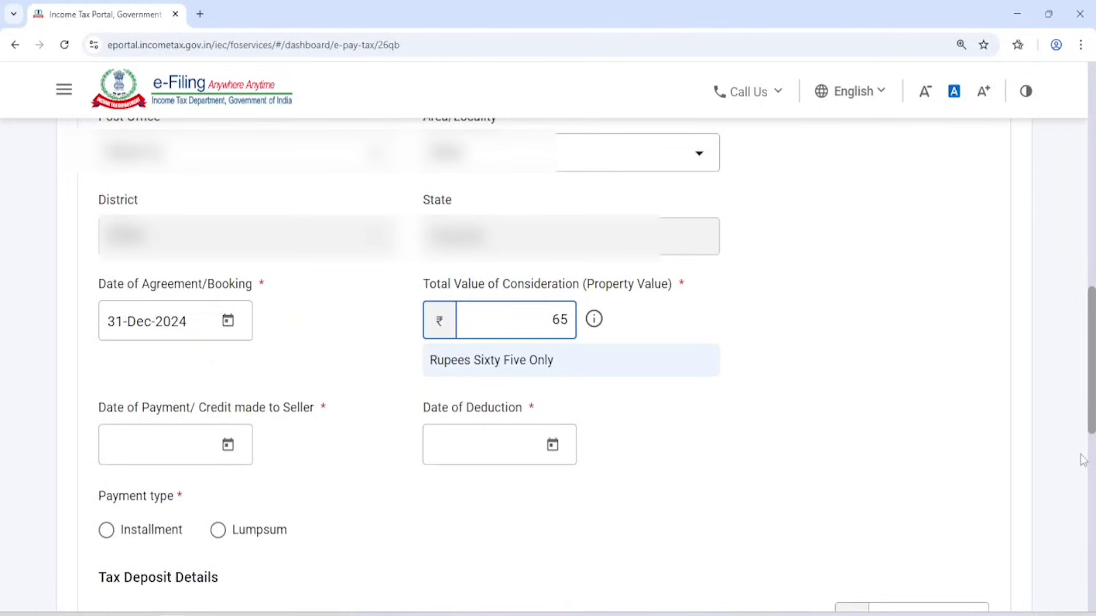
{"action": "type", "text": ",00,000"}
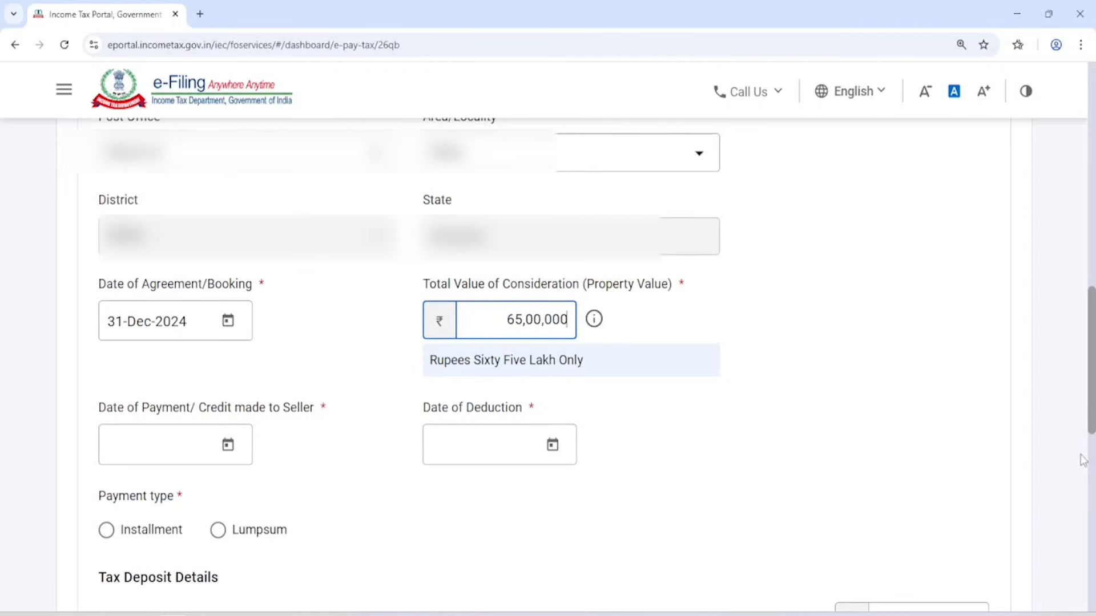
{"action": "left_click", "coordinate": [742, 338]}
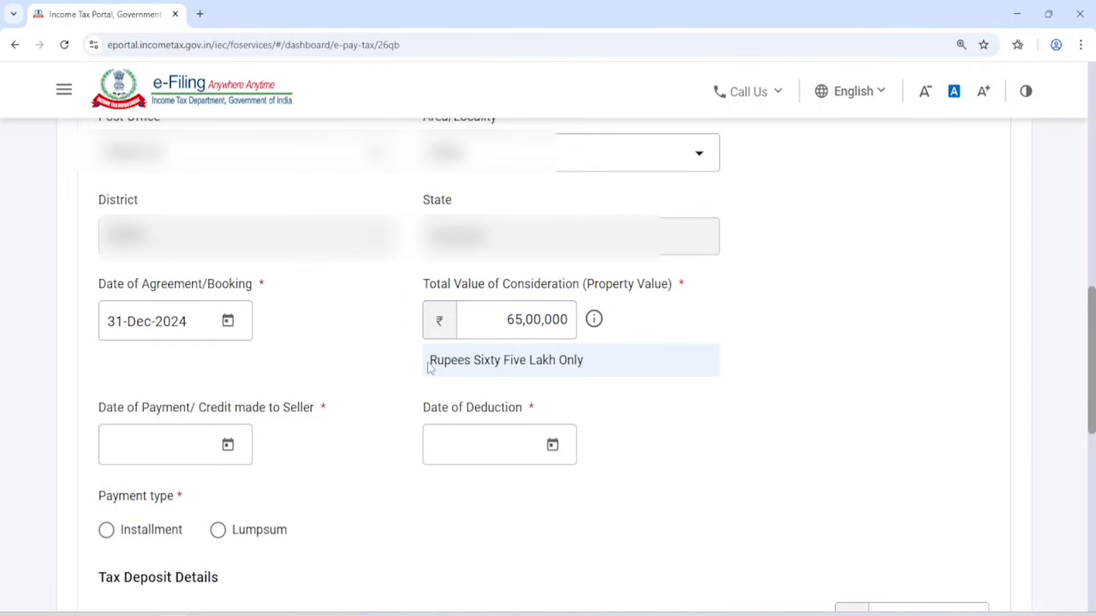
{"action": "left_click_drag", "start_coordinate": [430, 363], "coordinate": [611, 331]}
{"action": "mouse_move", "coordinate": [596, 321]}
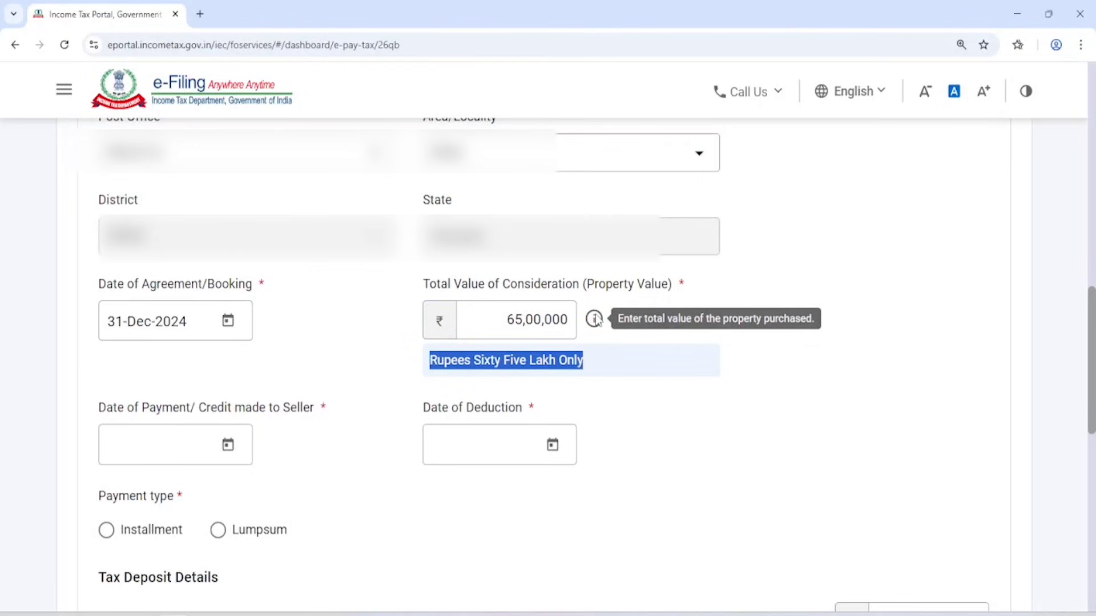
{"action": "left_click", "coordinate": [631, 408]}
{"action": "scroll", "coordinate": [387, 362], "scroll_direction": "down", "scroll_amount": 3}
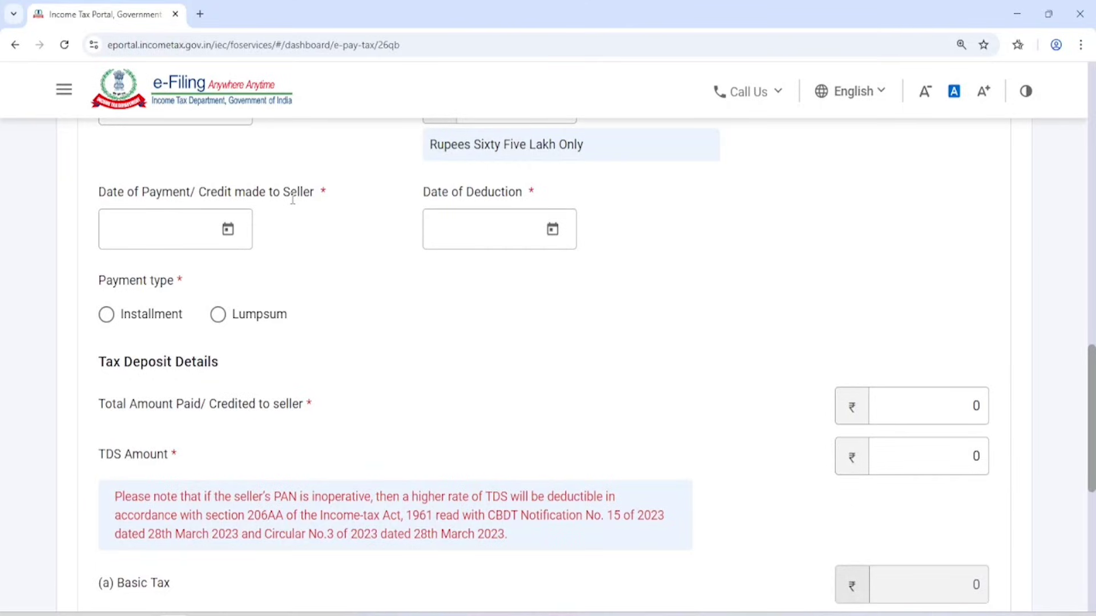
{"action": "left_click", "coordinate": [229, 234]}
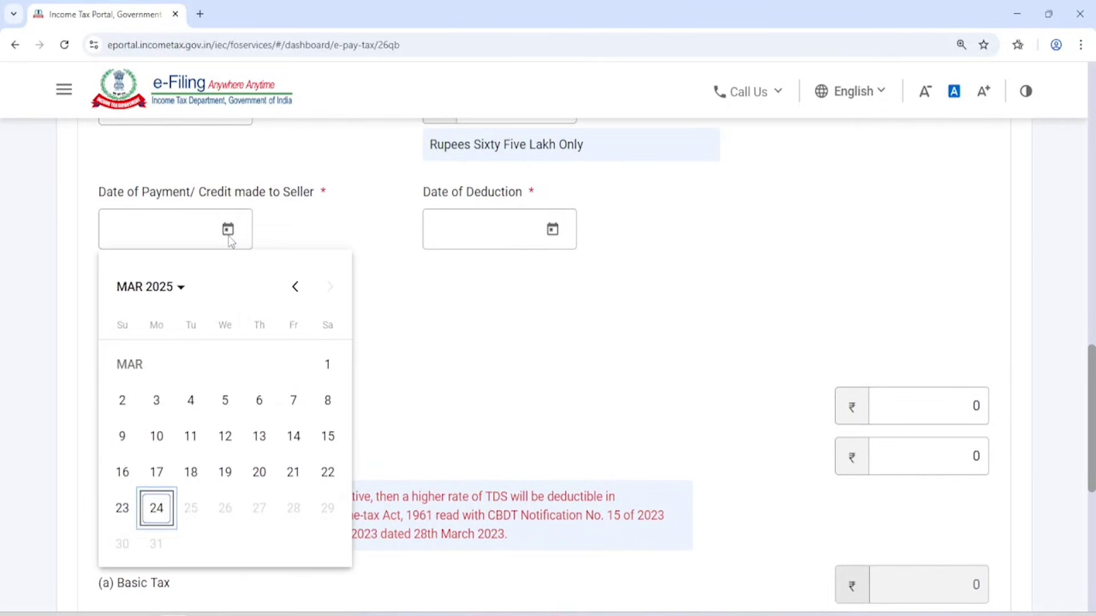
{"action": "left_click", "coordinate": [283, 238]}
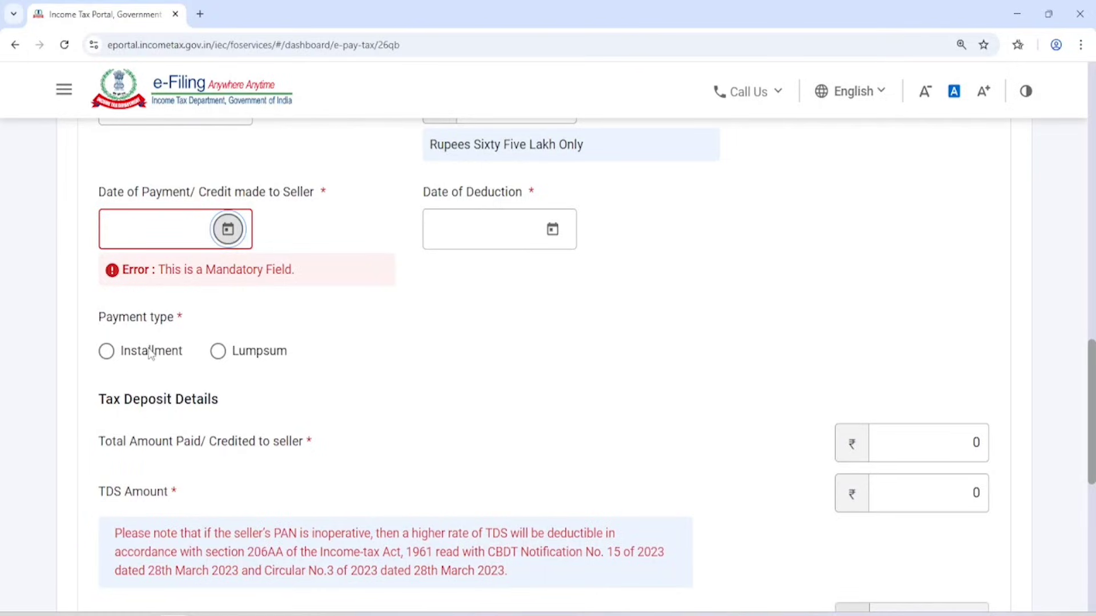
{"action": "left_click", "coordinate": [217, 360]}
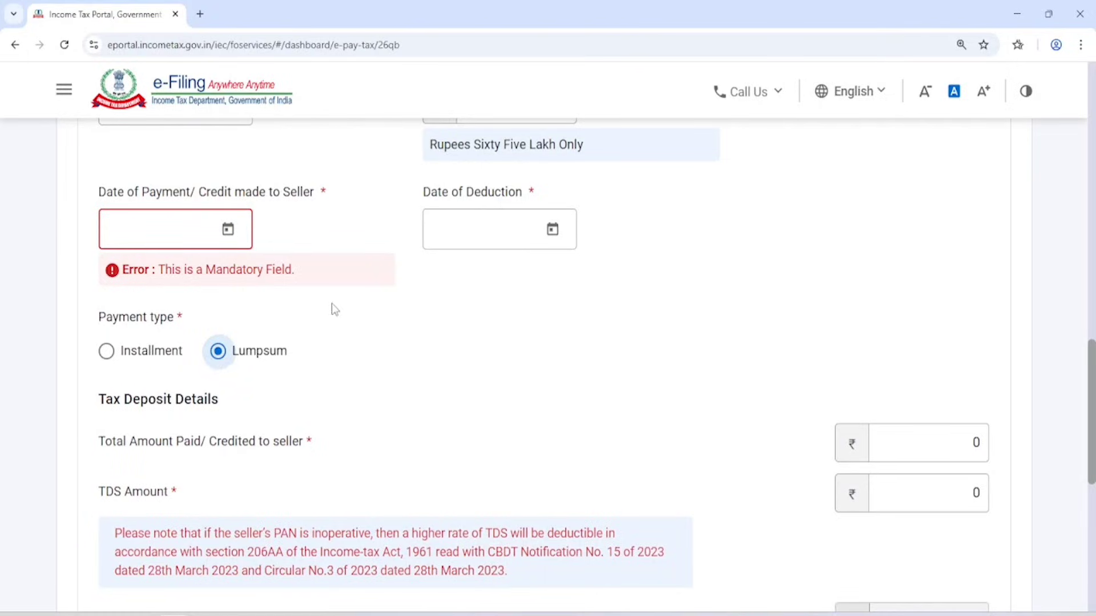
{"action": "left_click", "coordinate": [108, 352]}
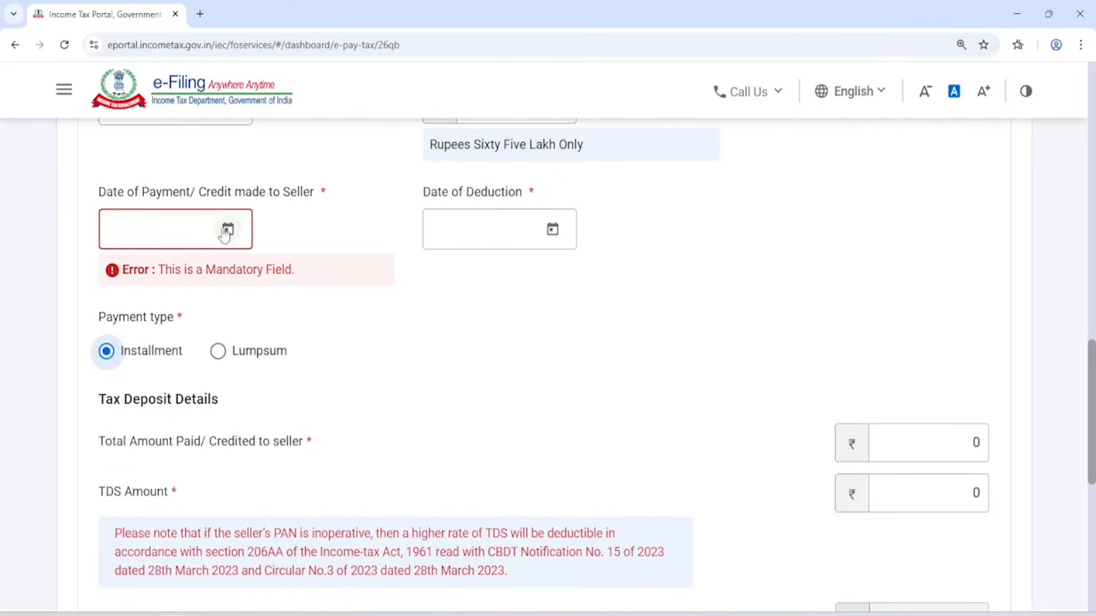
{"action": "scroll", "coordinate": [251, 251], "scroll_direction": "up", "scroll_amount": 1}
{"action": "scroll", "coordinate": [251, 251], "scroll_direction": "up", "scroll_amount": 1}
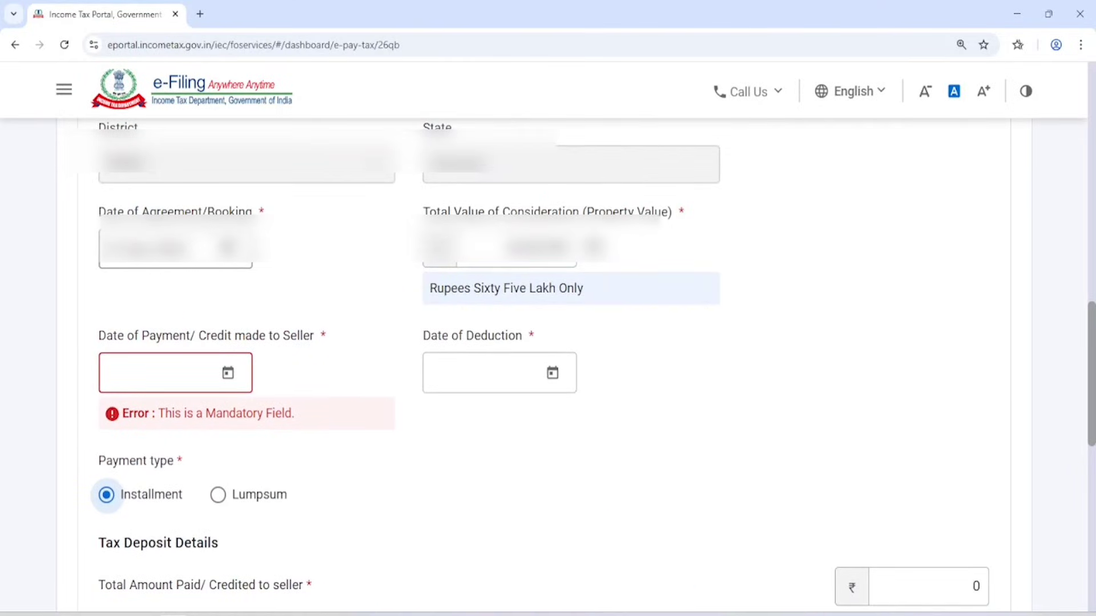
{"action": "left_click", "coordinate": [227, 374]}
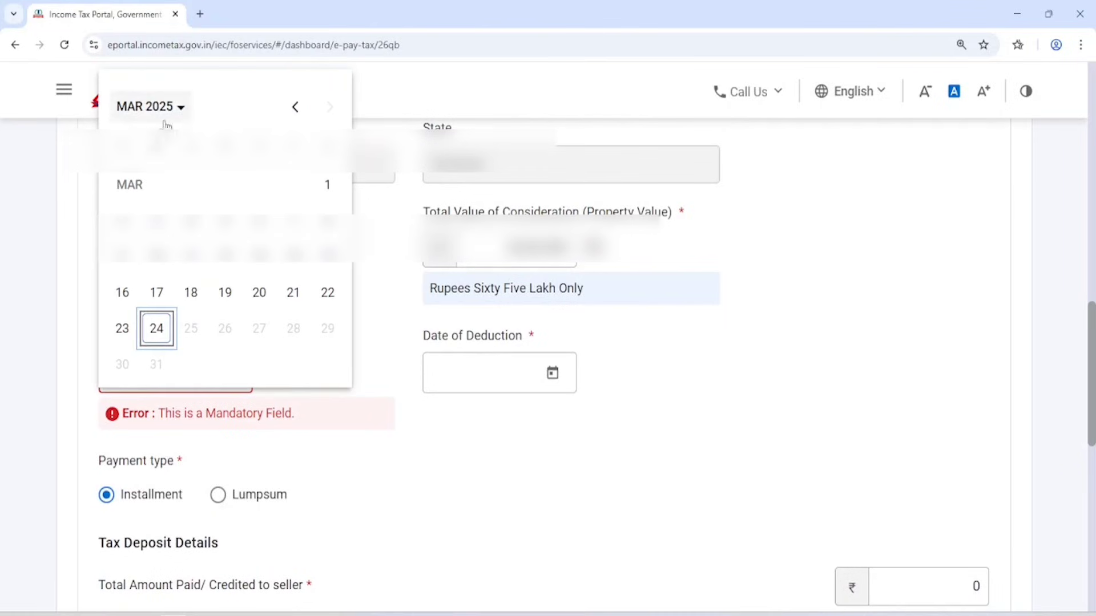
{"action": "left_click", "coordinate": [295, 107]}
{"action": "left_click", "coordinate": [296, 107]}
{"action": "left_click", "coordinate": [295, 106]}
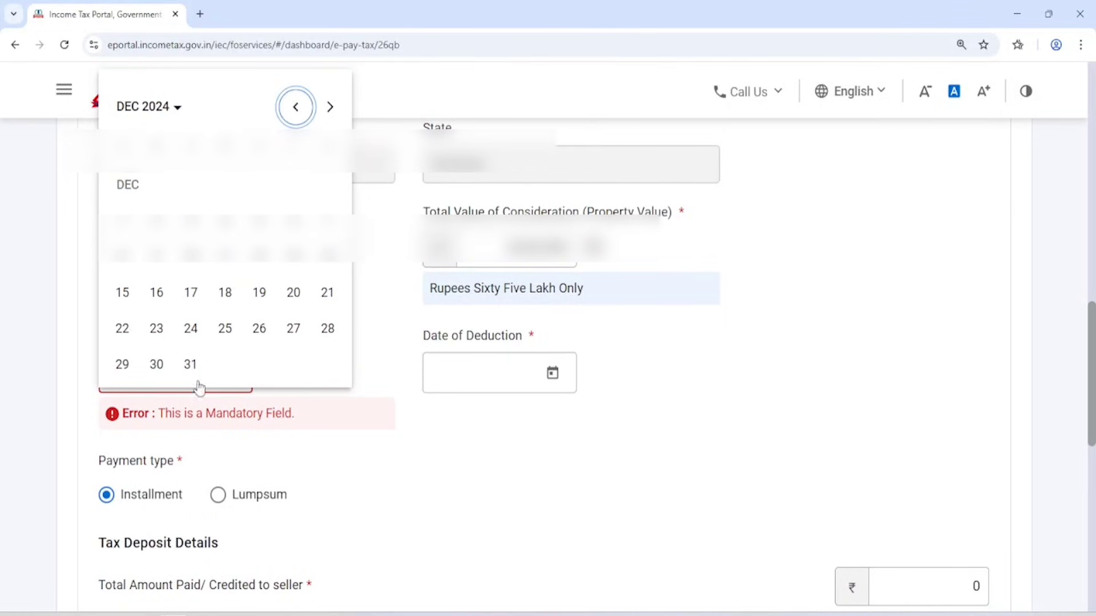
{"action": "left_click", "coordinate": [193, 367]}
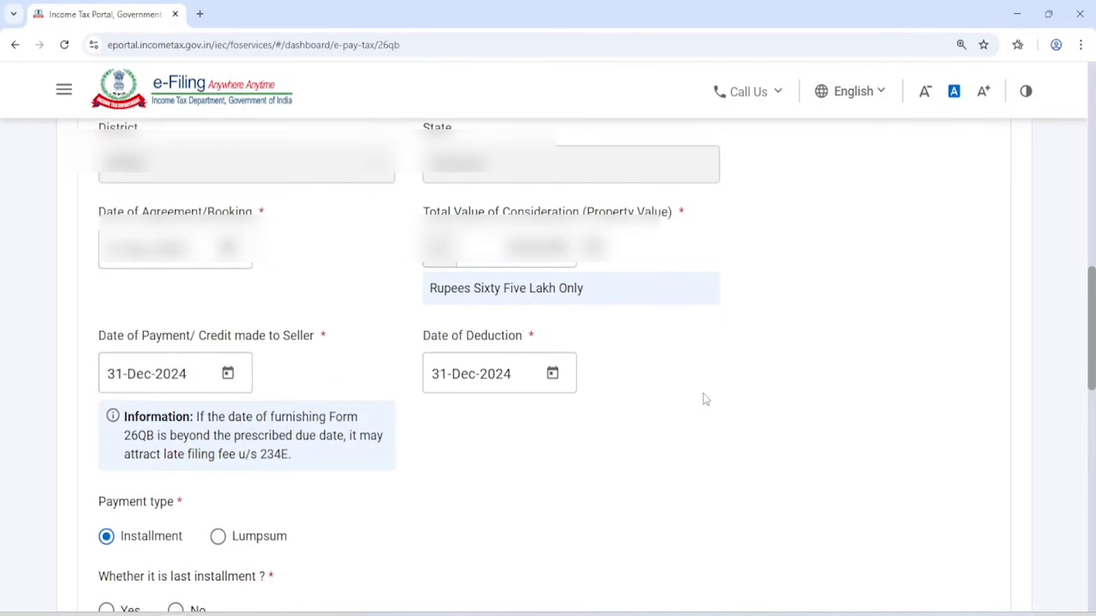
{"action": "scroll", "coordinate": [665, 384], "scroll_direction": "down", "scroll_amount": 3}
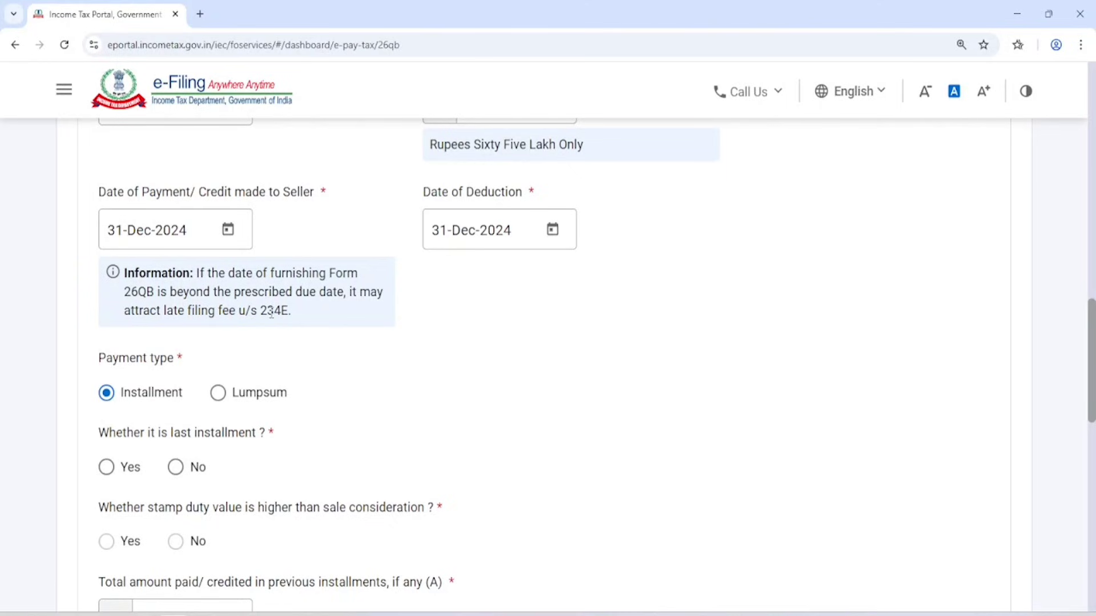
Set the payment type to Installment and mark it as the last installment.
{"action": "scroll", "coordinate": [291, 308], "scroll_direction": "down", "scroll_amount": 1}
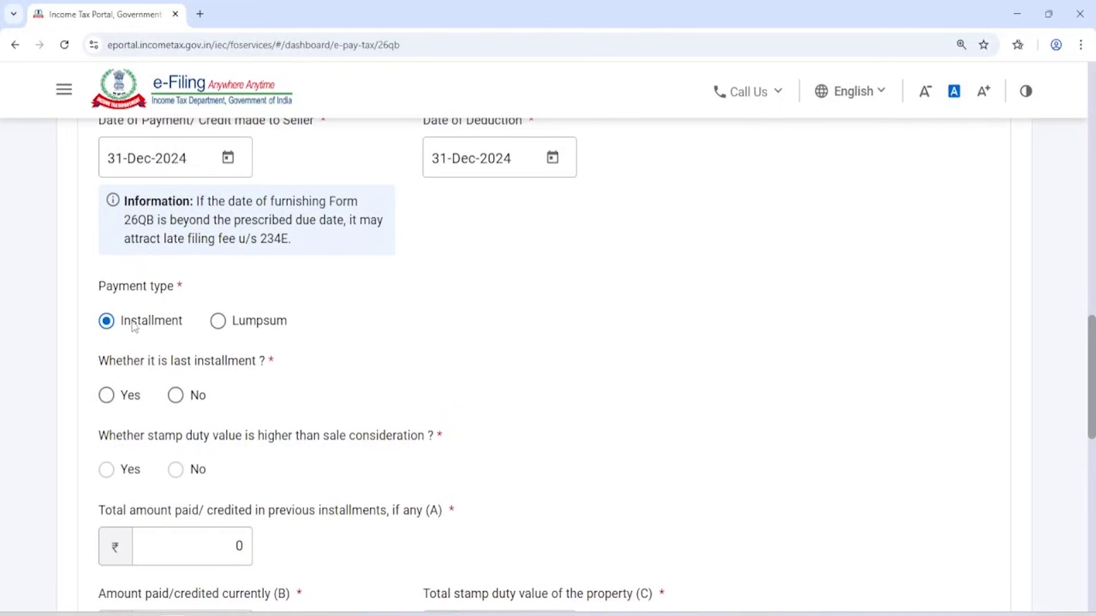
{"action": "left_click", "coordinate": [221, 323]}
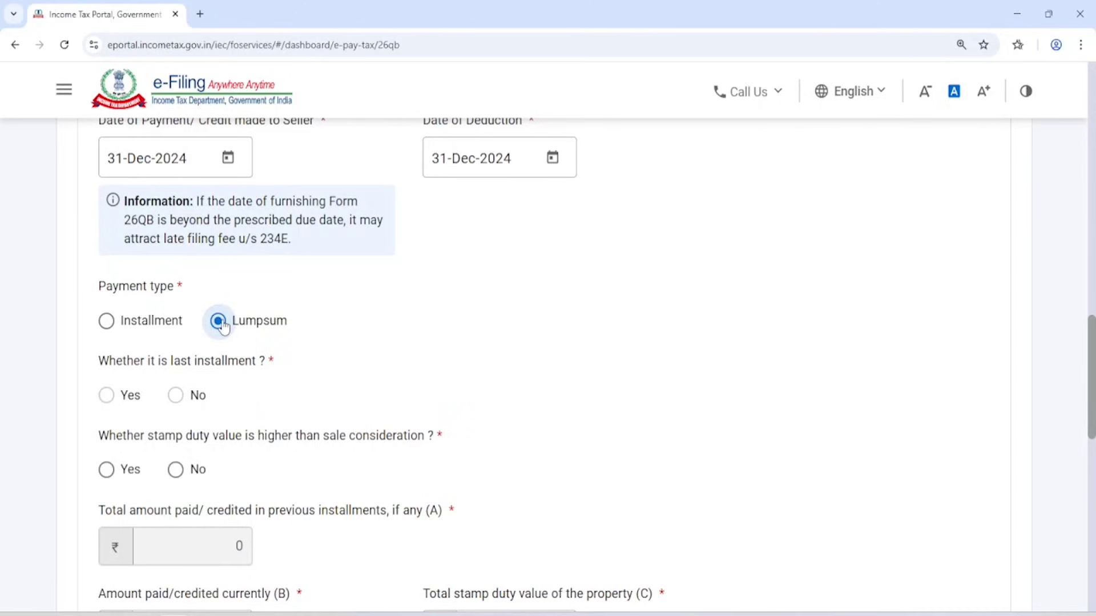
{"action": "left_click", "coordinate": [108, 322]}
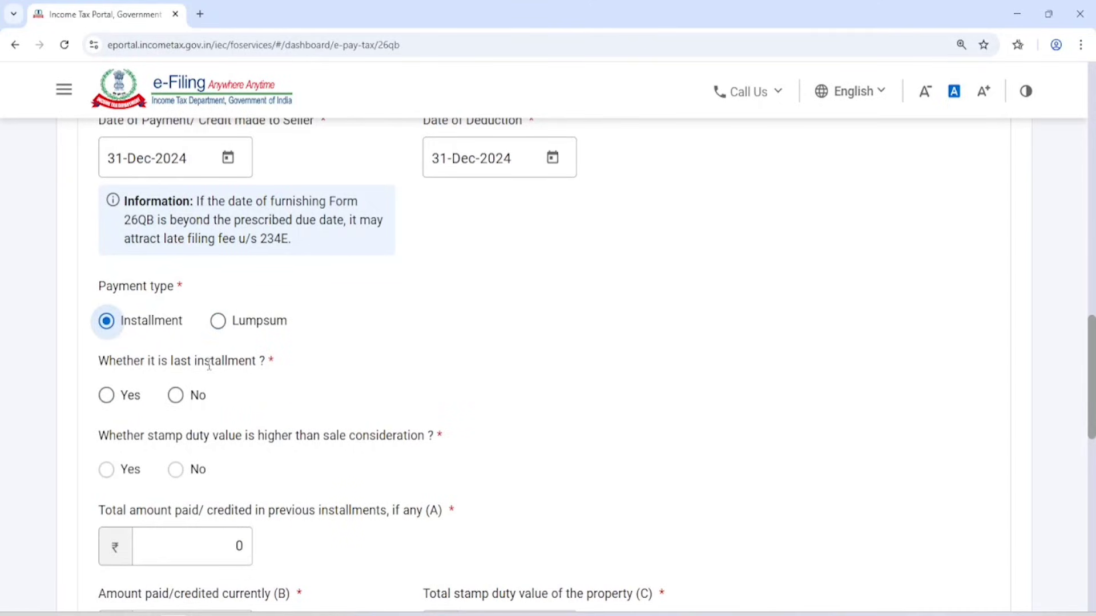
{"action": "left_click", "coordinate": [106, 394]}
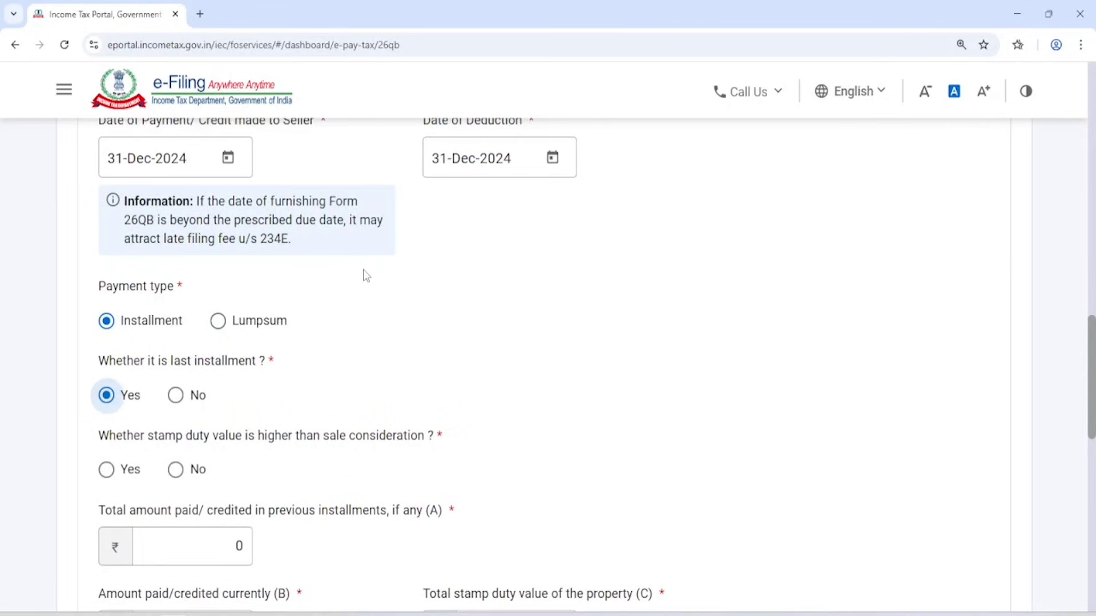
Answer No to stamp duty value being higher than the sale consideration.
{"action": "scroll", "coordinate": [363, 280], "scroll_direction": "down", "scroll_amount": 1}
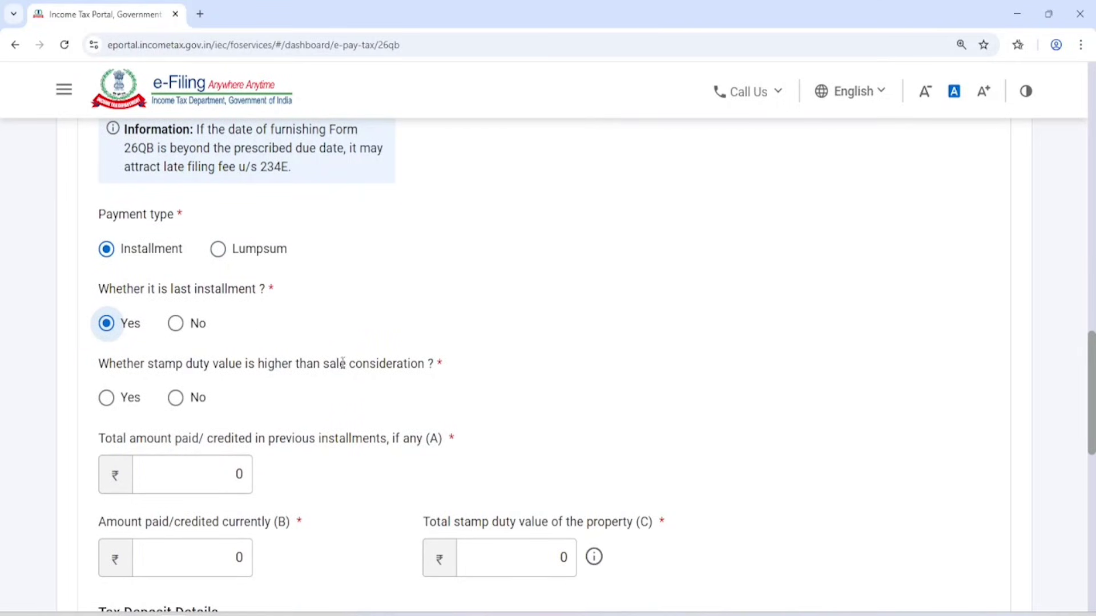
{"action": "left_click_drag", "start_coordinate": [329, 363], "coordinate": [428, 365]}
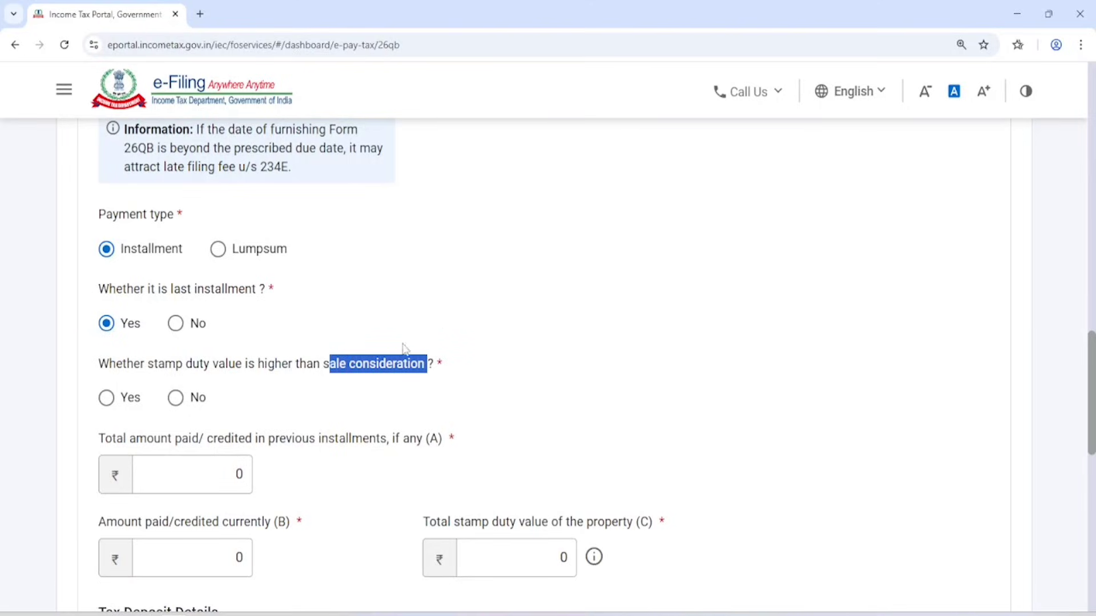
{"action": "left_click", "coordinate": [173, 398]}
{"action": "left_click", "coordinate": [340, 384]}
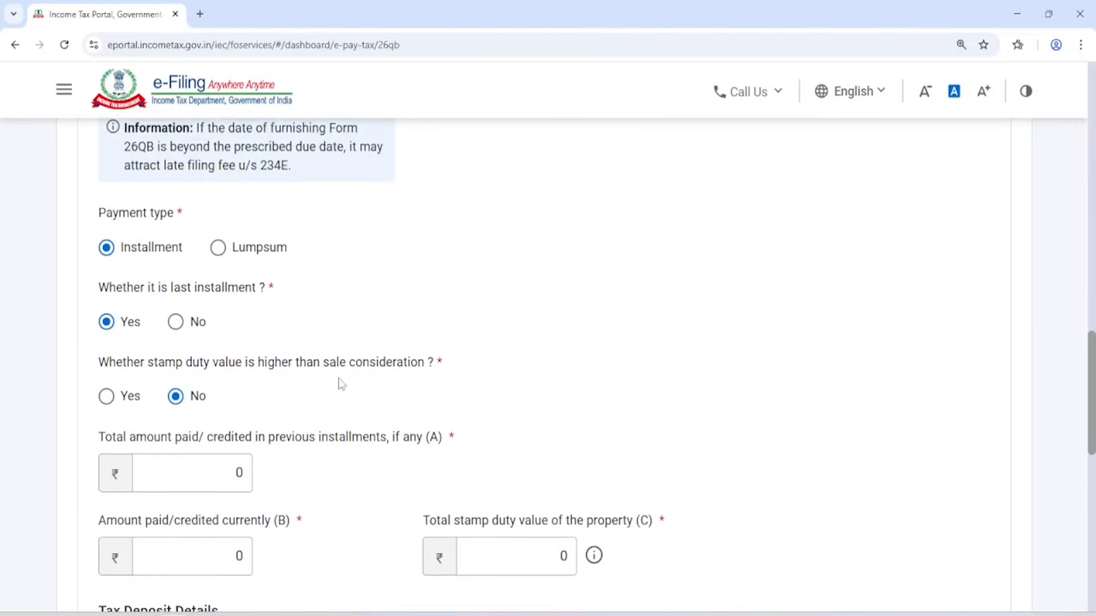
{"action": "scroll", "coordinate": [340, 384], "scroll_direction": "down", "scroll_amount": 1}
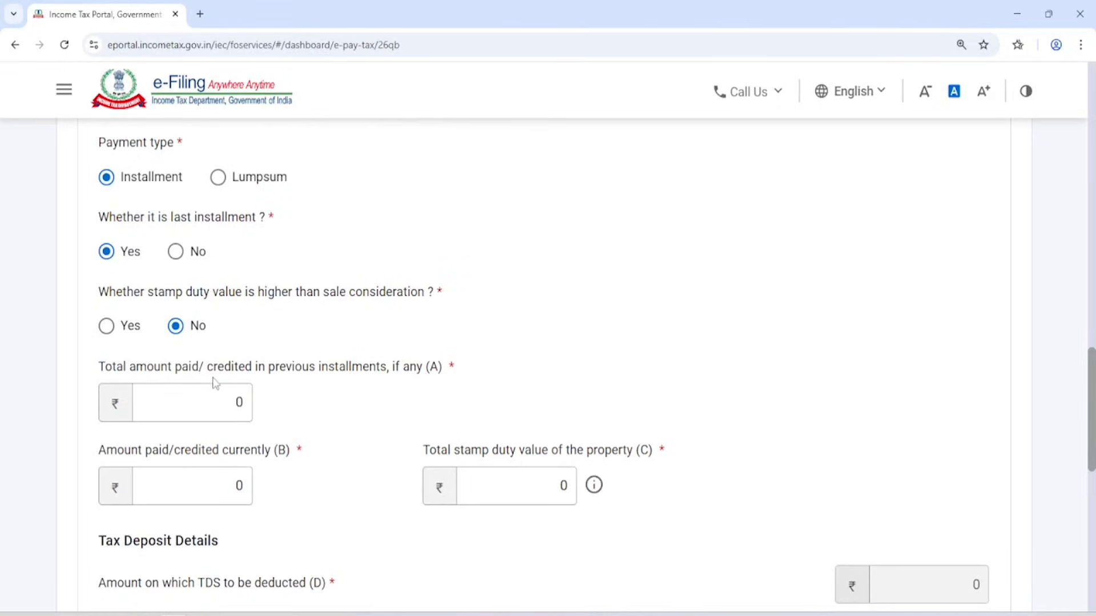
{"action": "scroll", "coordinate": [435, 370], "scroll_direction": "down", "scroll_amount": 1}
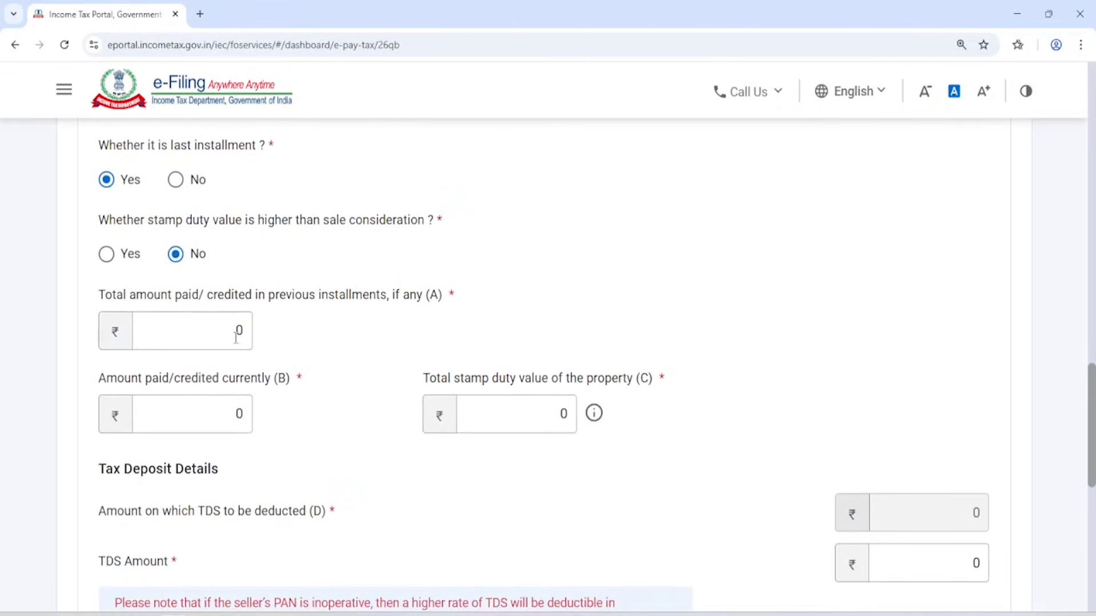
Enter 30,00,000 previously paid, 35,00,000 paid now and 65,00,000 stamp duty value.
{"action": "double_click", "coordinate": [238, 332]}
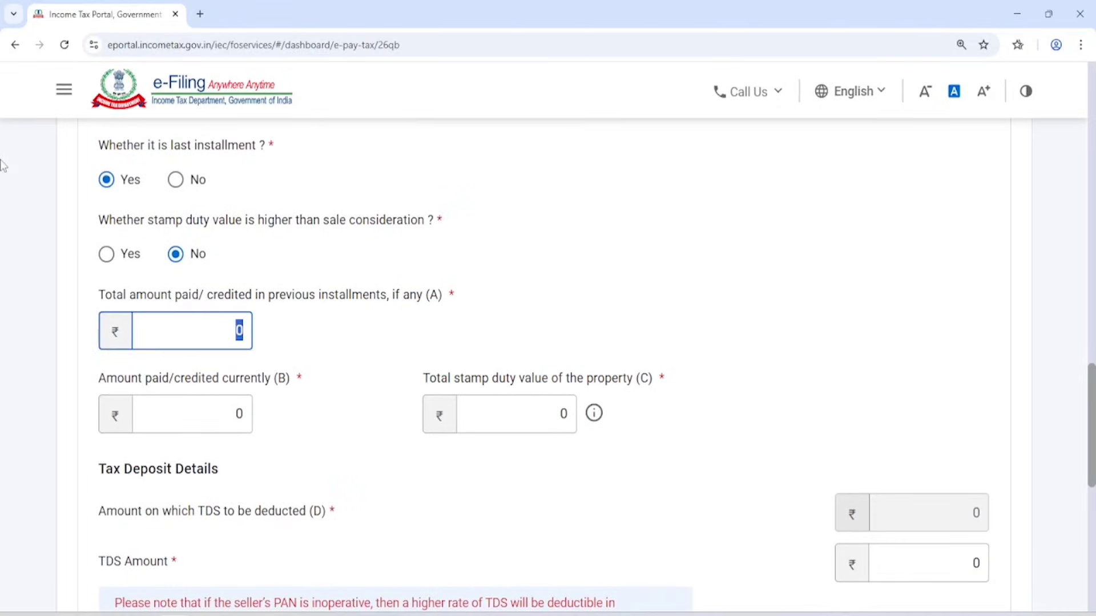
{"action": "type", "text": "3000000"}
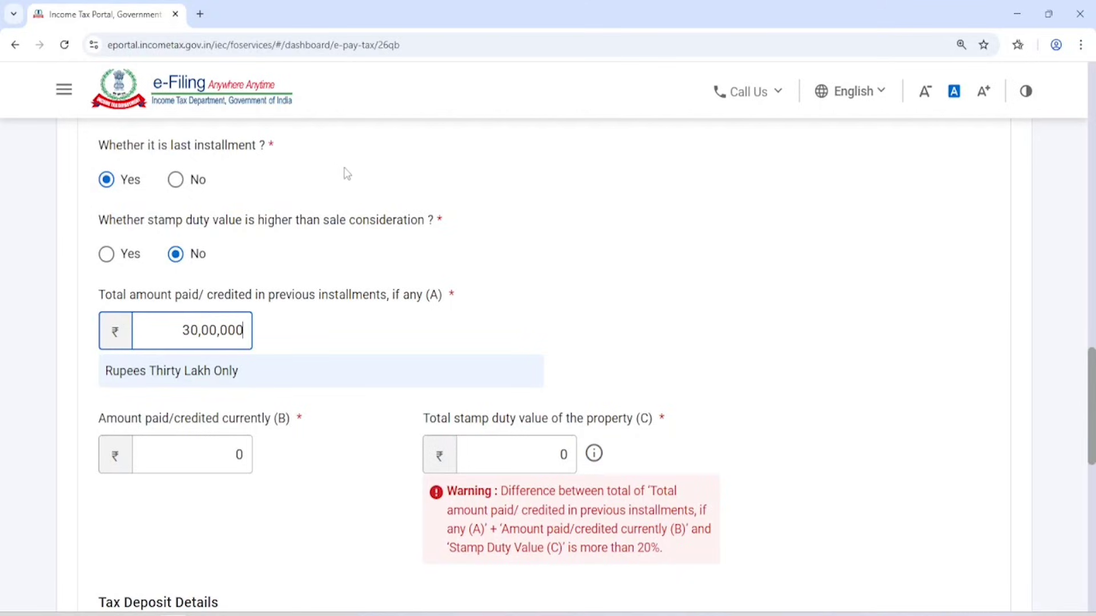
{"action": "left_click", "coordinate": [560, 258]}
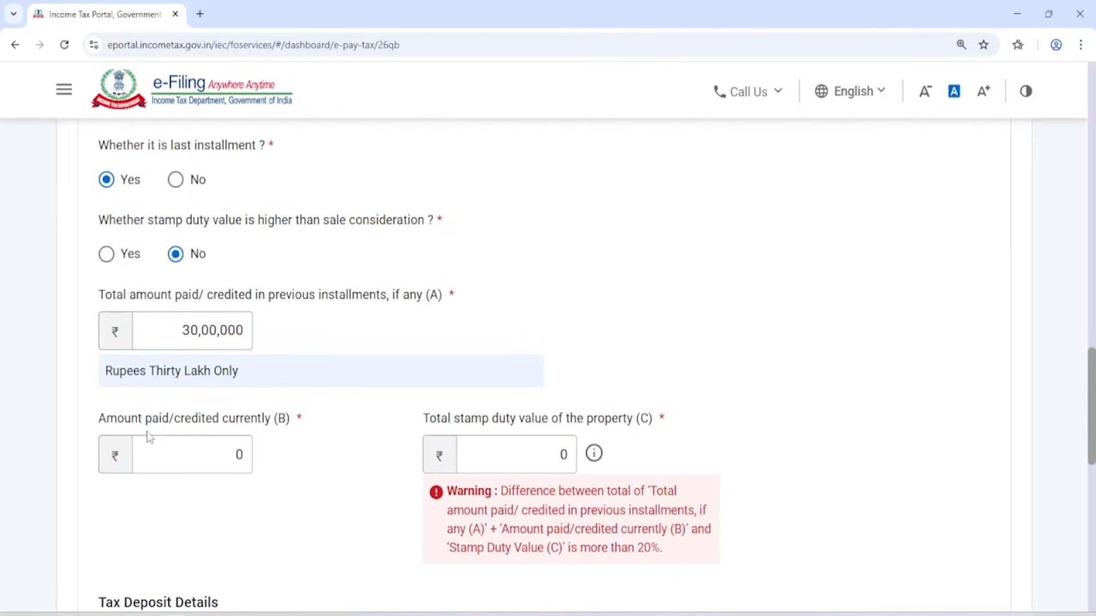
{"action": "double_click", "coordinate": [210, 450]}
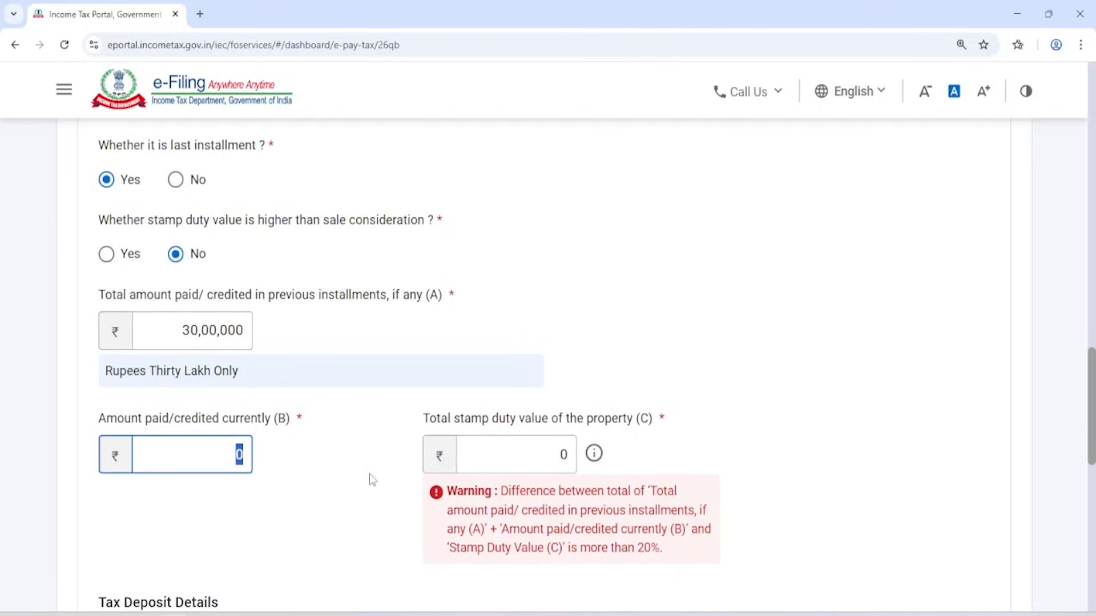
{"action": "type", "text": "35,00,000"}
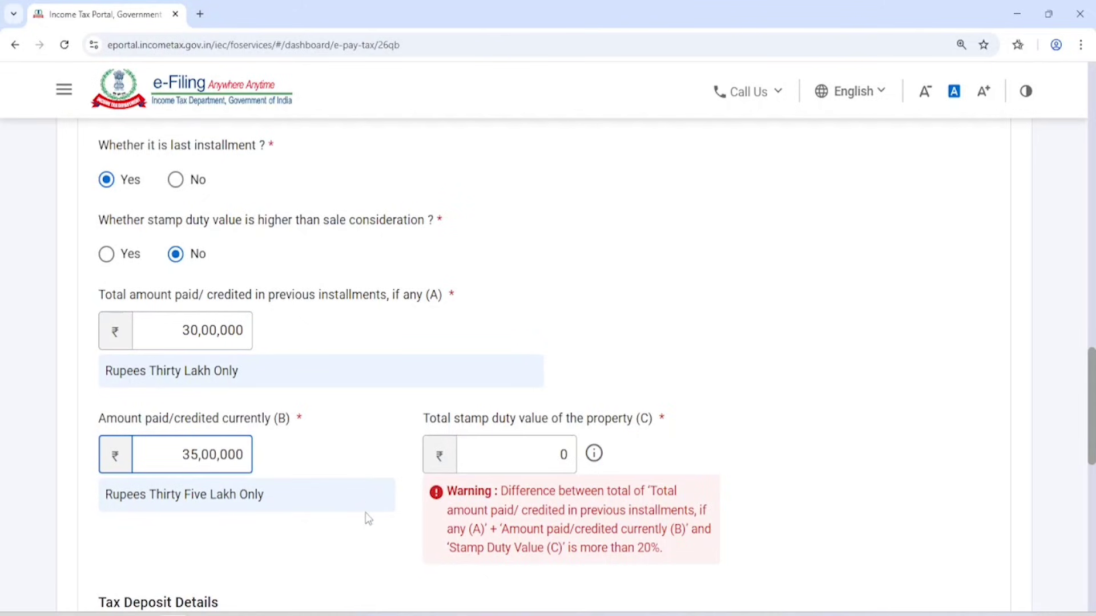
{"action": "left_click", "coordinate": [350, 540]}
{"action": "double_click", "coordinate": [516, 454]}
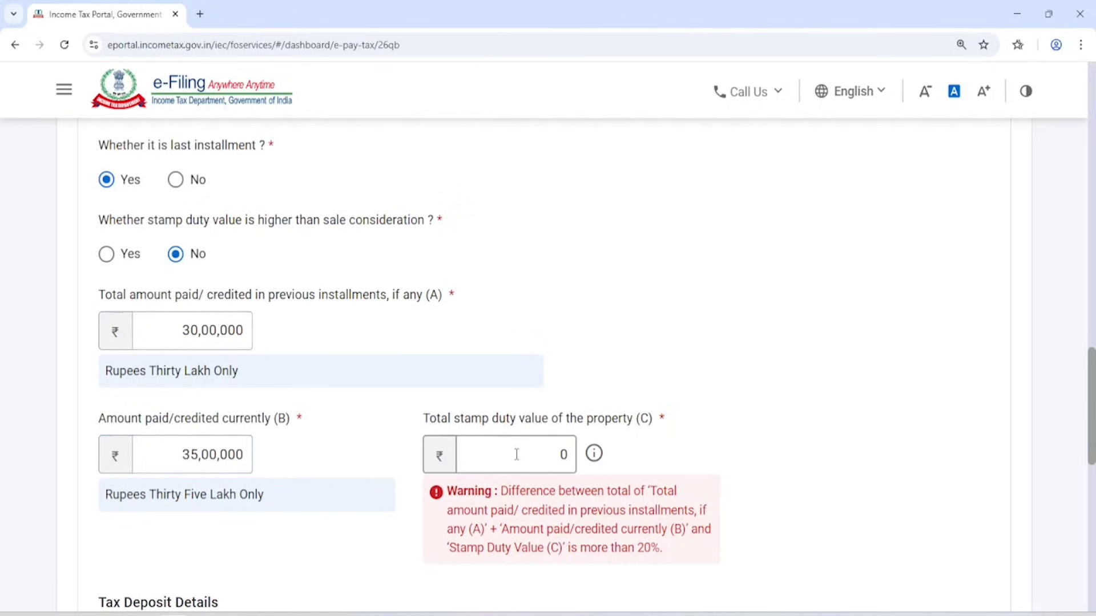
{"action": "type", "text": "65"}
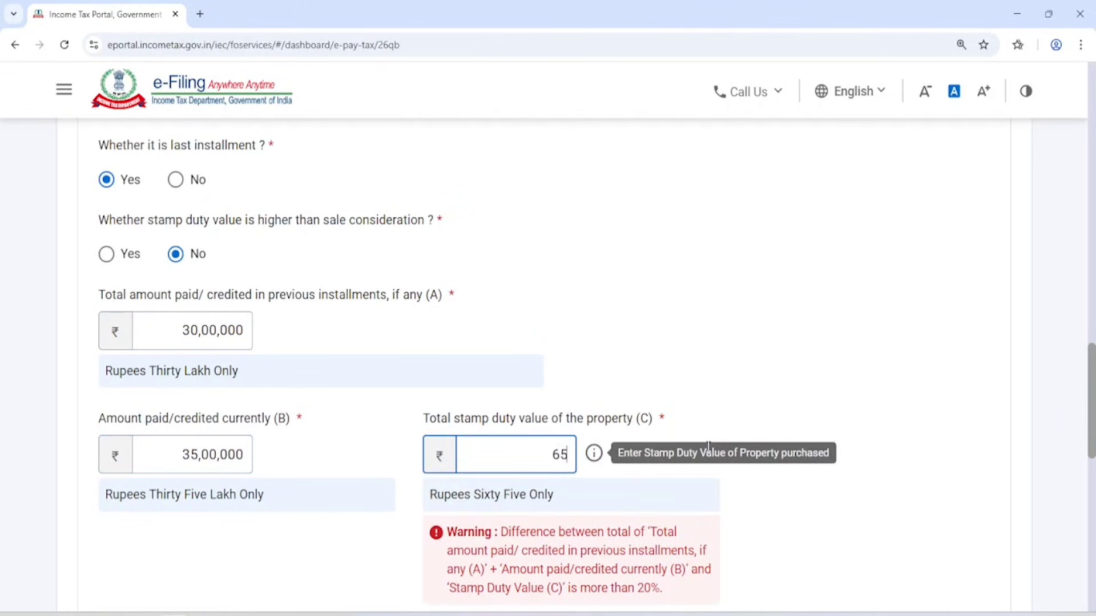
{"action": "type", "text": ",00,000"}
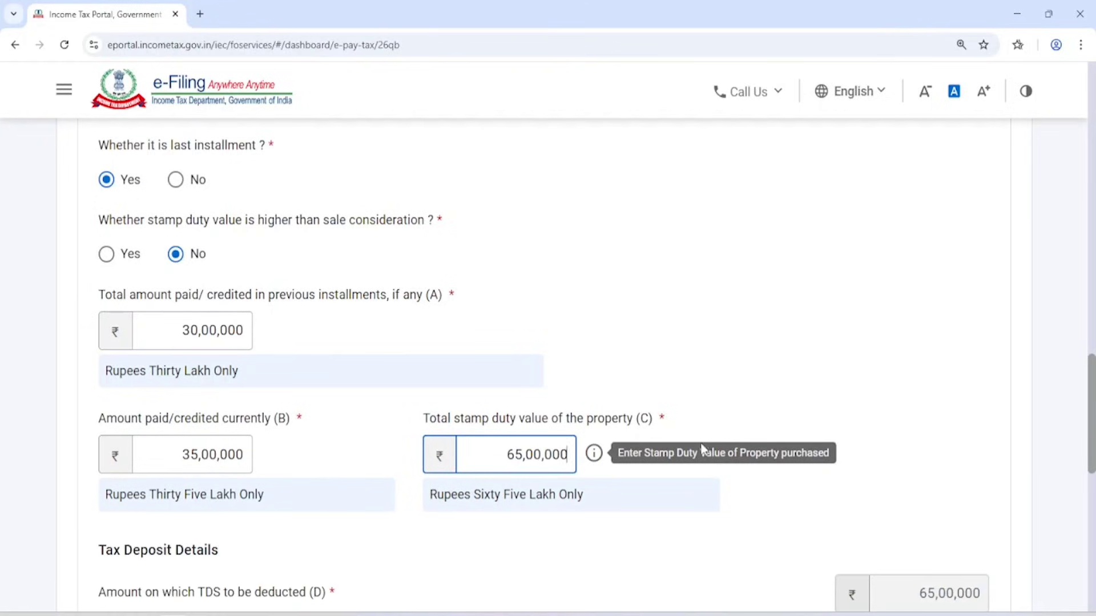
{"action": "left_click", "coordinate": [884, 302]}
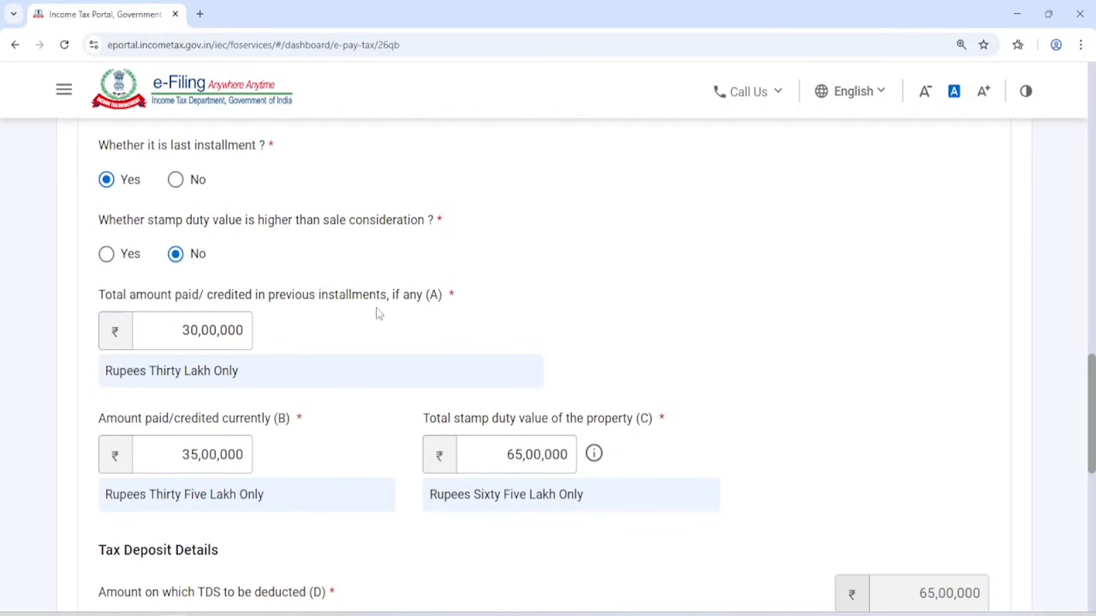
Review the entered amounts and the notice about an inoperative seller PAN.
{"action": "scroll", "coordinate": [376, 308], "scroll_direction": "down", "scroll_amount": 3}
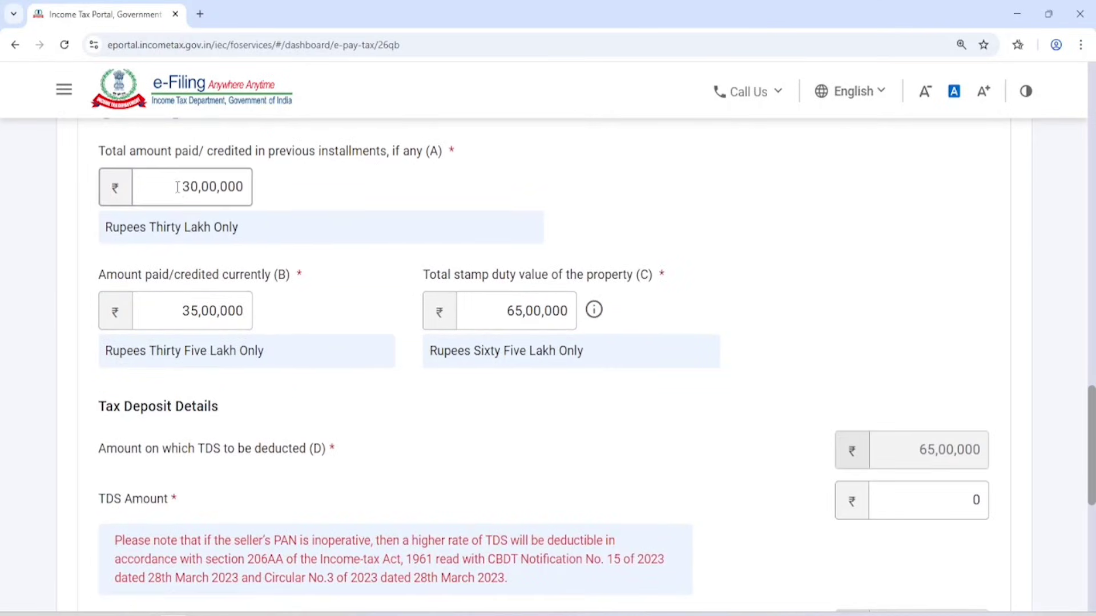
{"action": "left_click_drag", "start_coordinate": [182, 187], "coordinate": [317, 192]}
{"action": "left_click", "coordinate": [337, 189]}
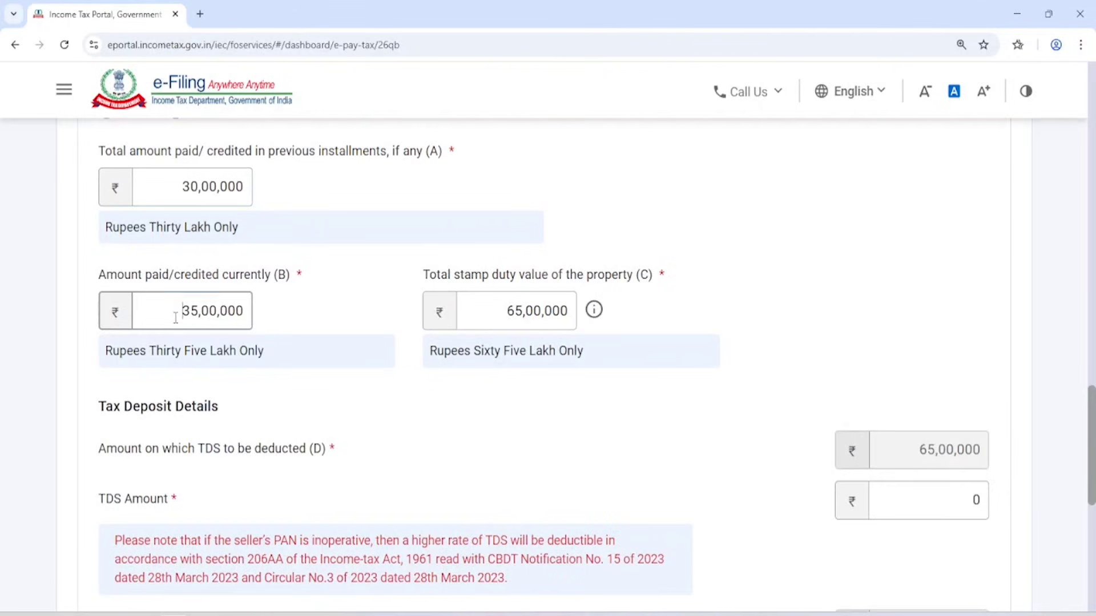
{"action": "left_click_drag", "start_coordinate": [176, 318], "coordinate": [279, 320]}
{"action": "left_click", "coordinate": [331, 311]}
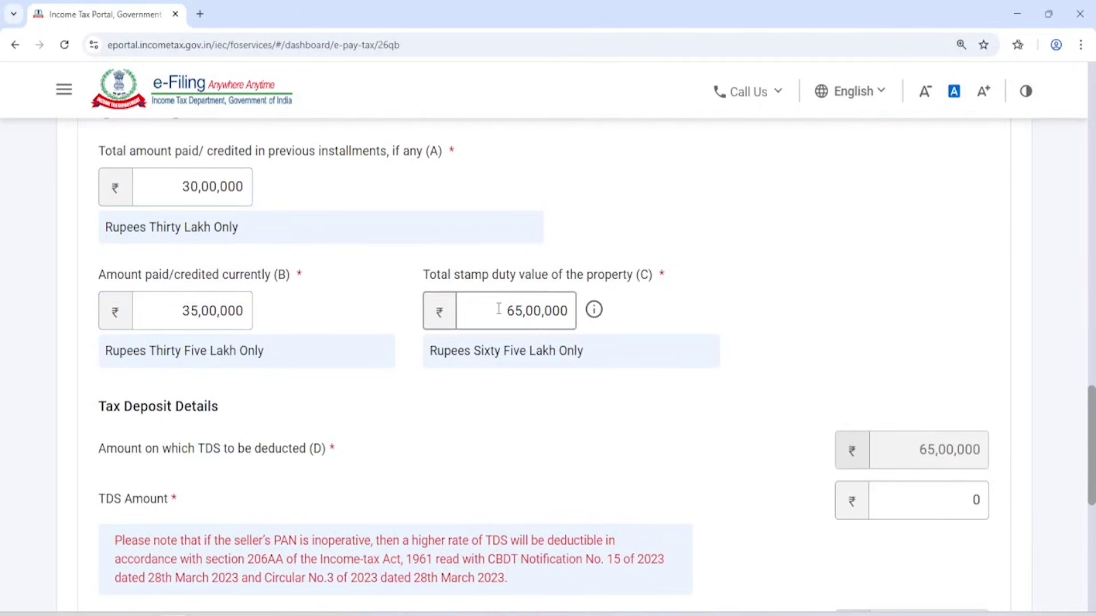
{"action": "left_click_drag", "start_coordinate": [499, 309], "coordinate": [724, 262]}
{"action": "left_click", "coordinate": [690, 264]}
{"action": "scroll", "coordinate": [575, 281], "scroll_direction": "up", "scroll_amount": 3}
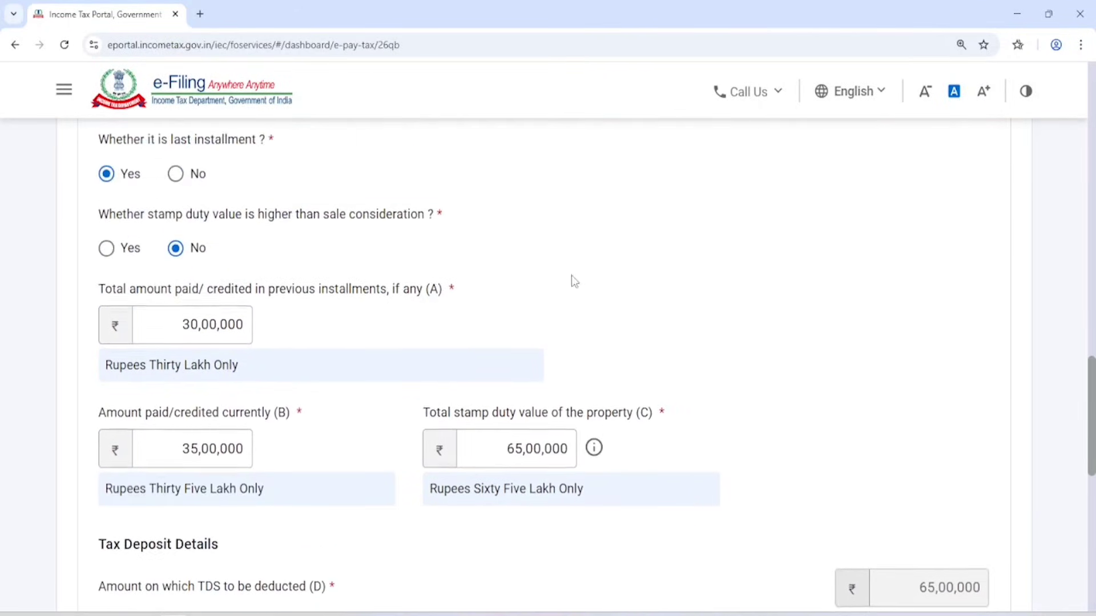
{"action": "scroll", "coordinate": [575, 281], "scroll_direction": "up", "scroll_amount": 2}
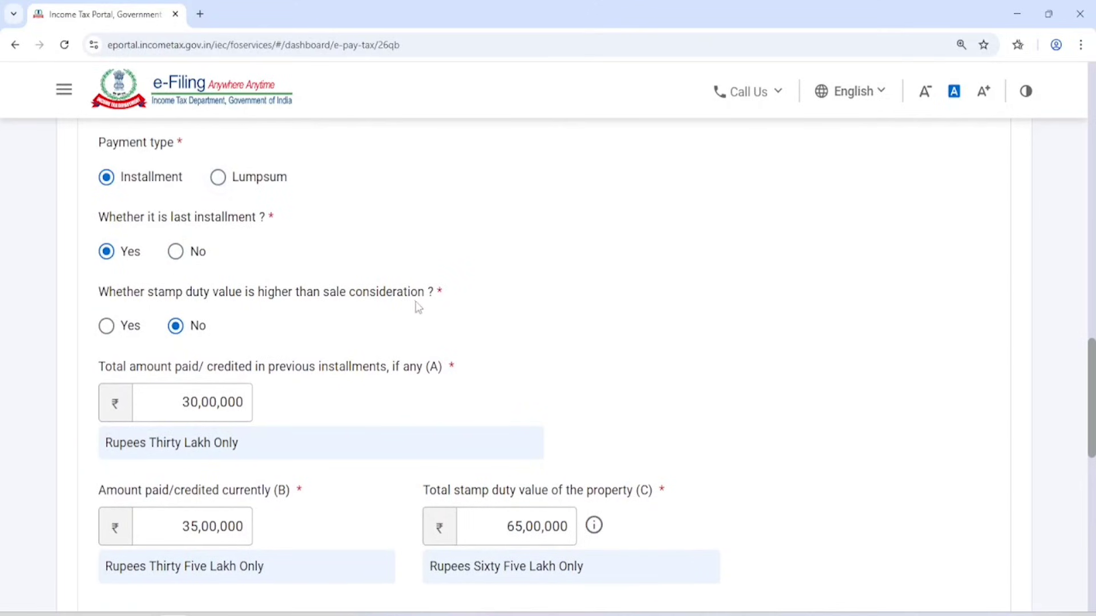
{"action": "scroll", "coordinate": [516, 281], "scroll_direction": "down", "scroll_amount": 7}
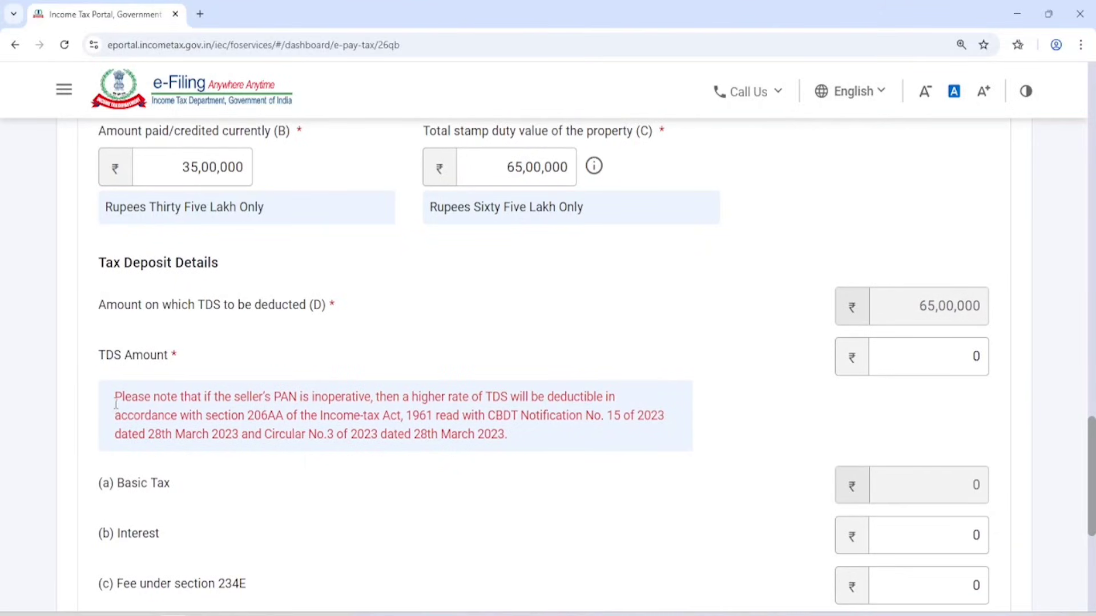
{"action": "left_click_drag", "start_coordinate": [116, 398], "coordinate": [615, 398]}
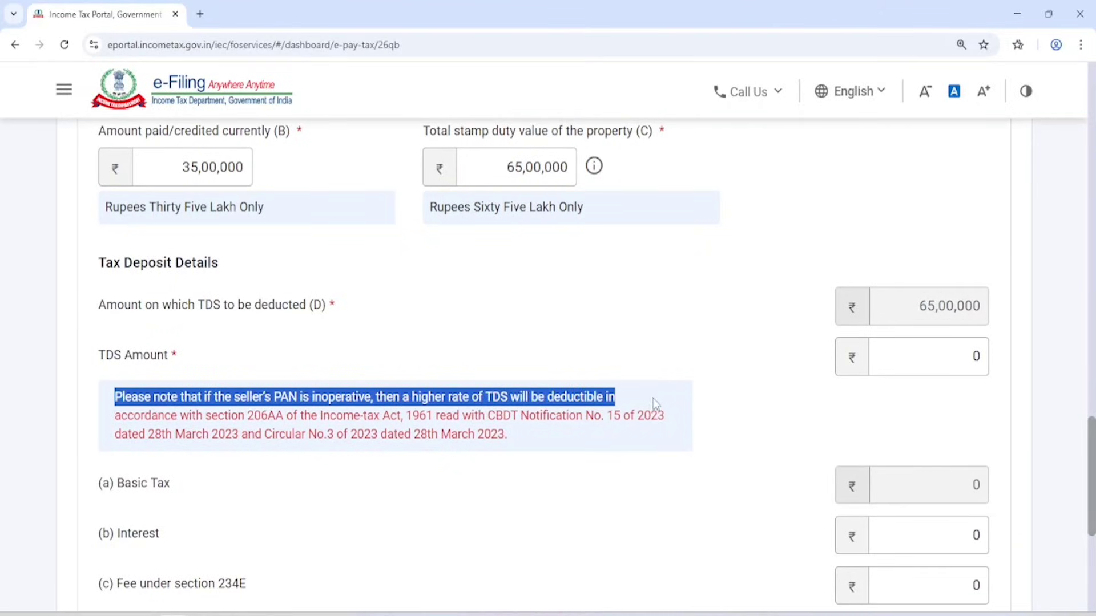
{"action": "left_click", "coordinate": [509, 350]}
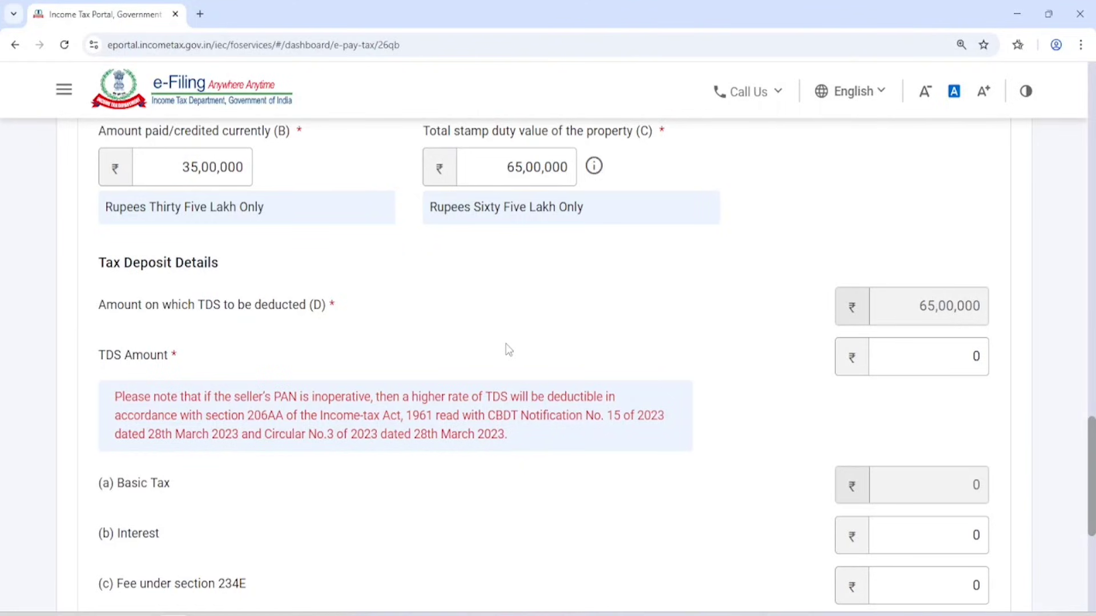
{"action": "scroll", "coordinate": [509, 350], "scroll_direction": "up", "scroll_amount": 1}
{"action": "left_click", "coordinate": [949, 418]}
{"action": "left_click_drag", "start_coordinate": [949, 419], "coordinate": [1019, 423]}
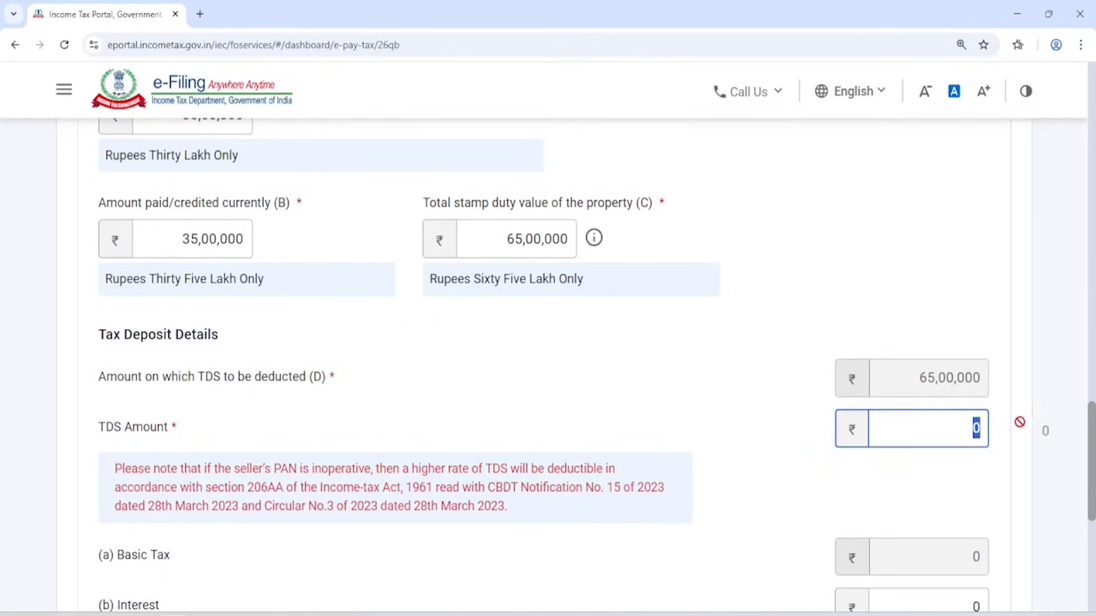
{"action": "type", "text": "650000"}
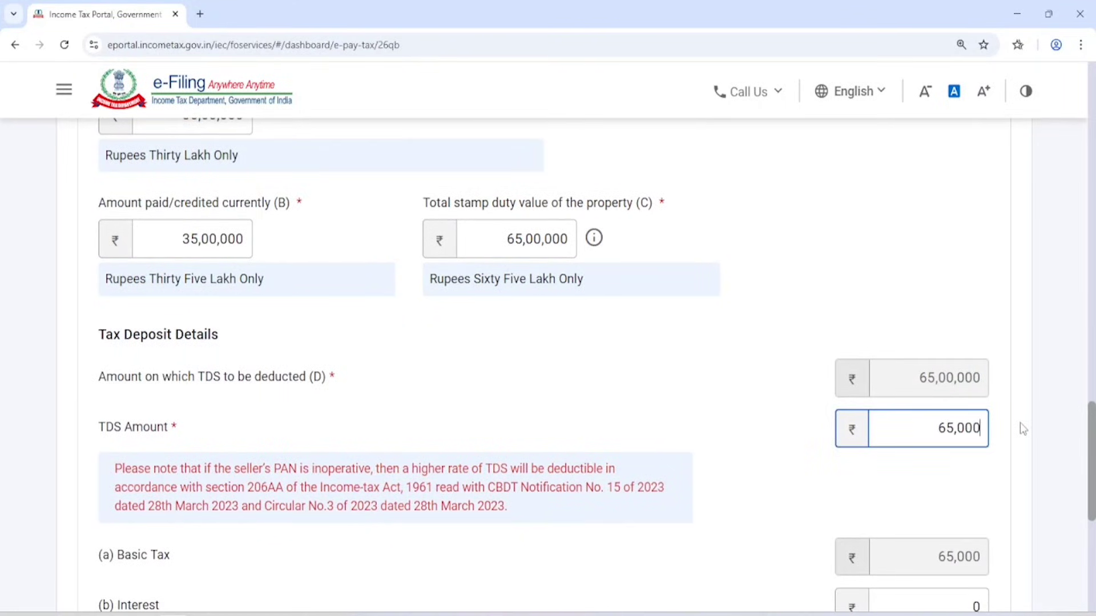
{"action": "left_click", "coordinate": [628, 416]}
{"action": "scroll", "coordinate": [673, 374], "scroll_direction": "down", "scroll_amount": 5}
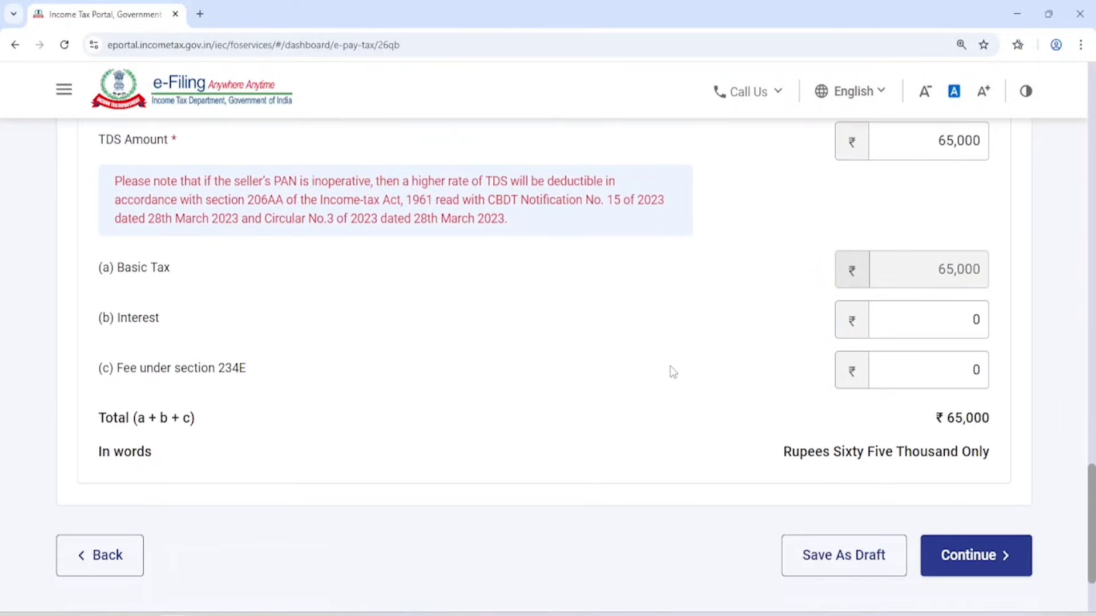
{"action": "left_click_drag", "start_coordinate": [114, 267], "coordinate": [201, 275]}
{"action": "left_click_drag", "start_coordinate": [116, 317], "coordinate": [163, 319]}
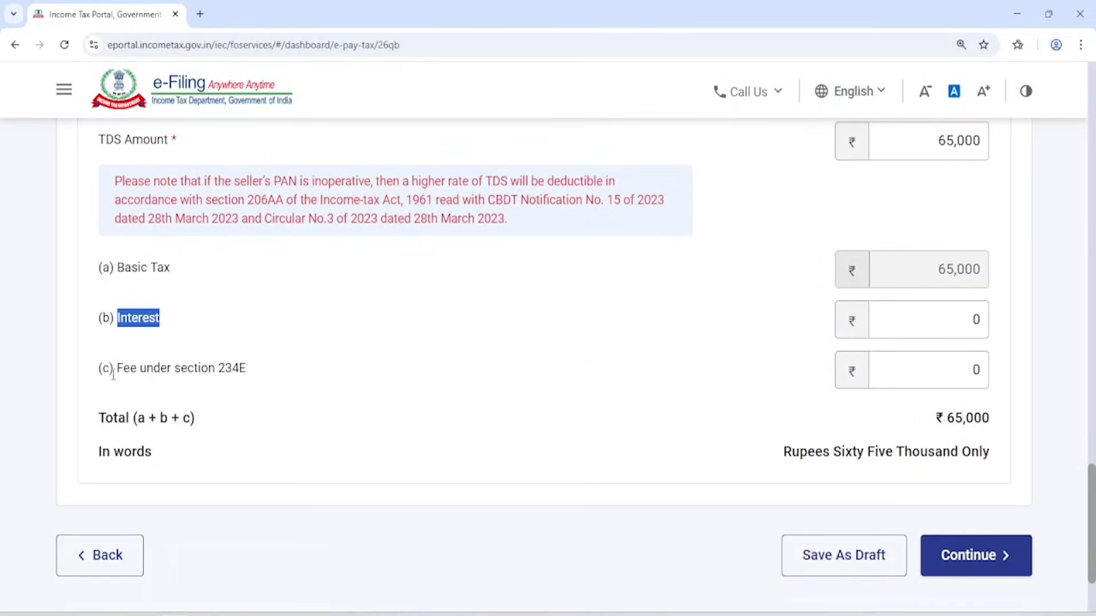
{"action": "left_click_drag", "start_coordinate": [114, 368], "coordinate": [336, 347]}
{"action": "left_click", "coordinate": [336, 347]}
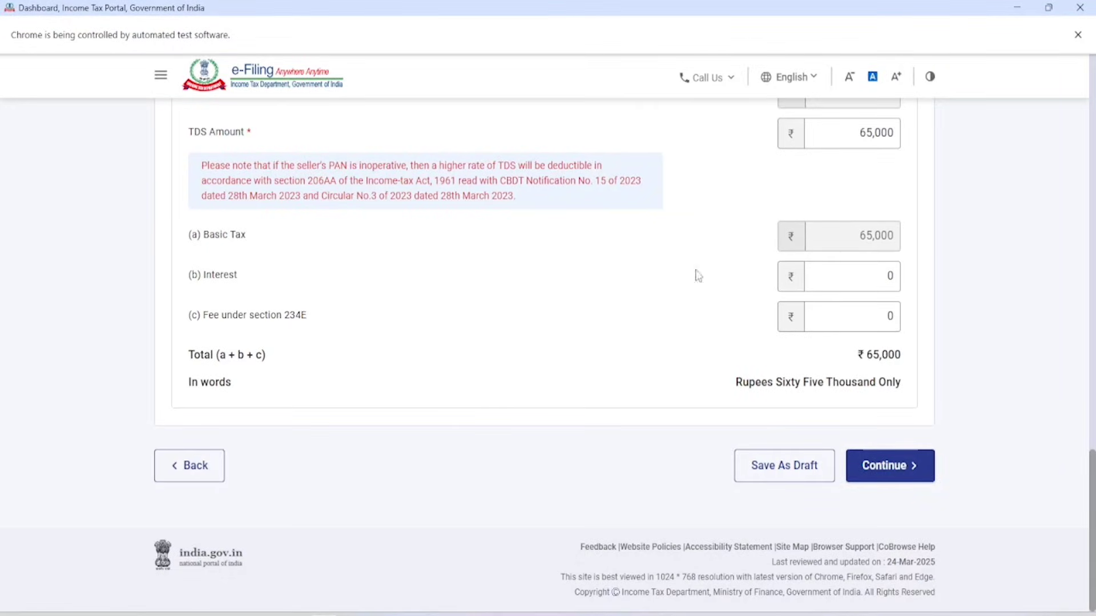
{"action": "double_click", "coordinate": [220, 234]}
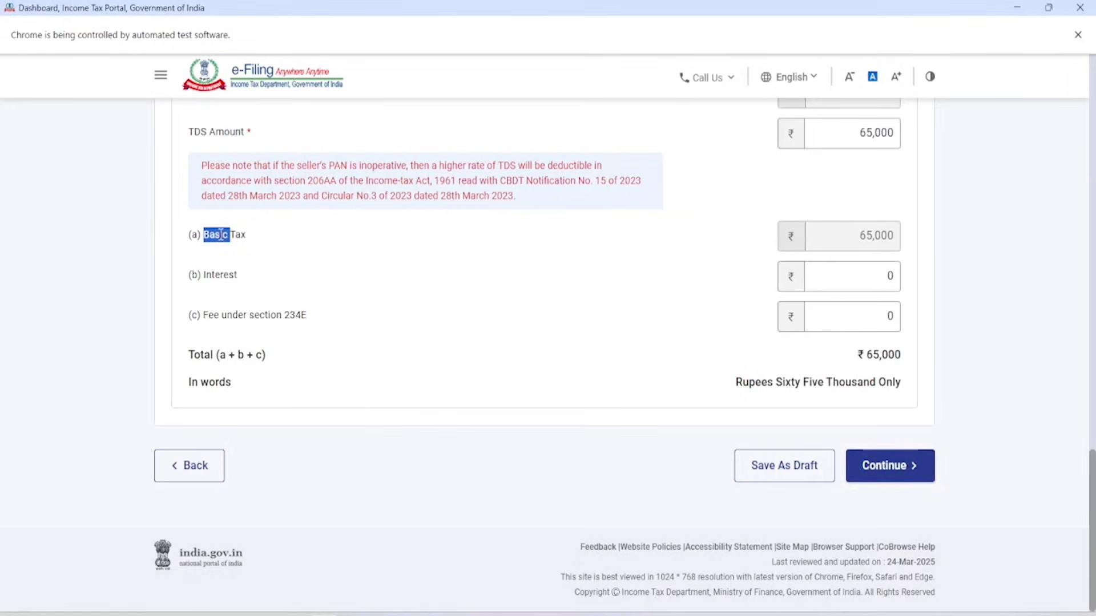
{"action": "double_click", "coordinate": [220, 275]}
{"action": "double_click", "coordinate": [228, 315]}
Continue to payment mode, checking Income Tax, TDS on Sale of Property, Resident and AY 2025-26.
{"action": "left_click", "coordinate": [900, 478]}
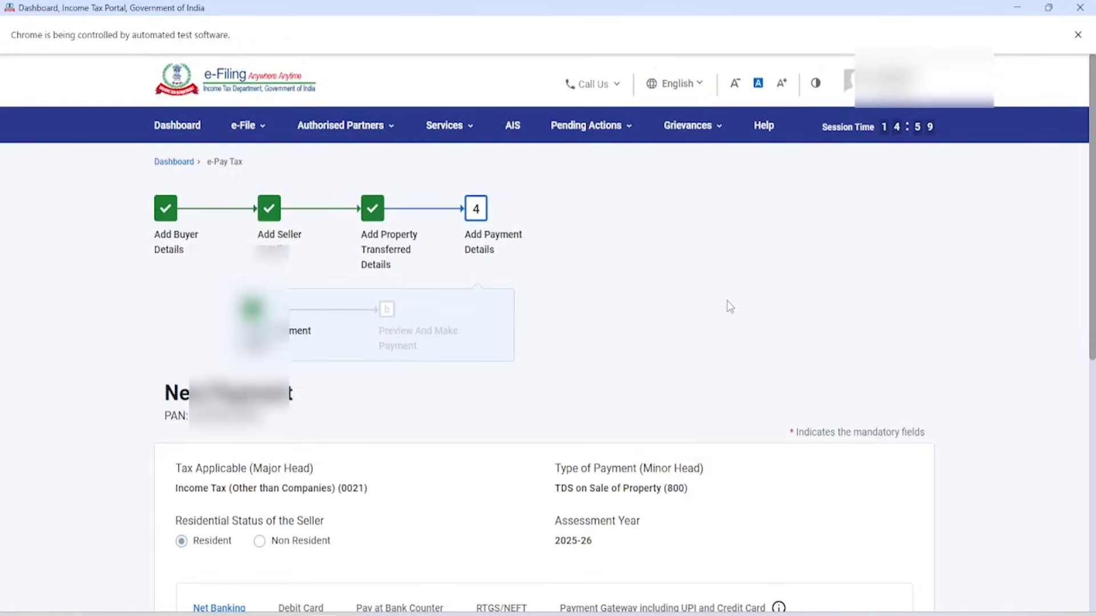
{"action": "scroll", "coordinate": [730, 307], "scroll_direction": "down", "scroll_amount": 2}
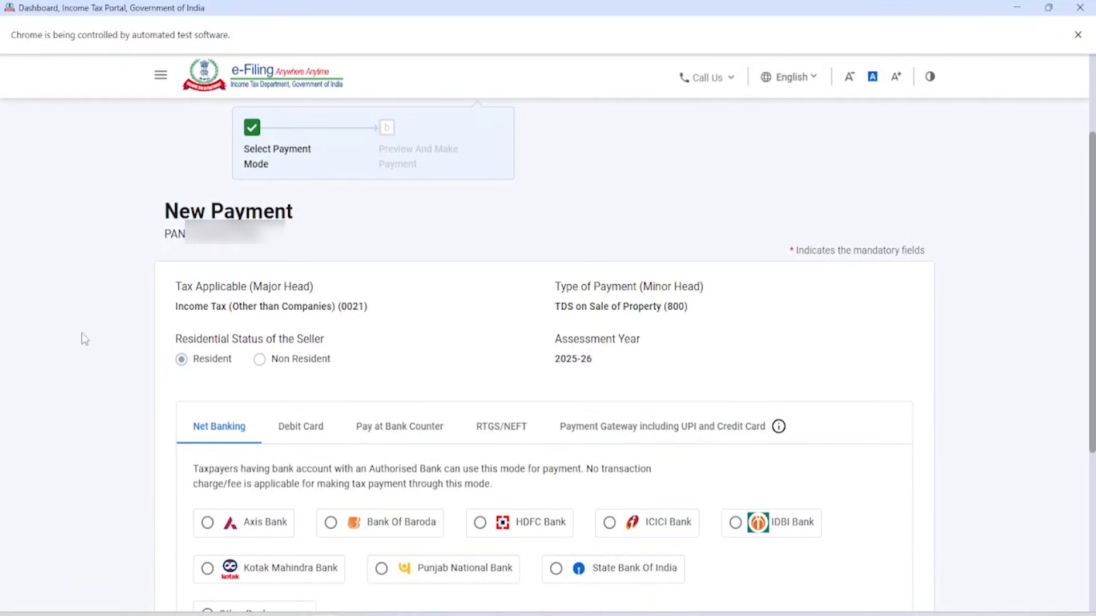
{"action": "left_click_drag", "start_coordinate": [182, 311], "coordinate": [322, 308]}
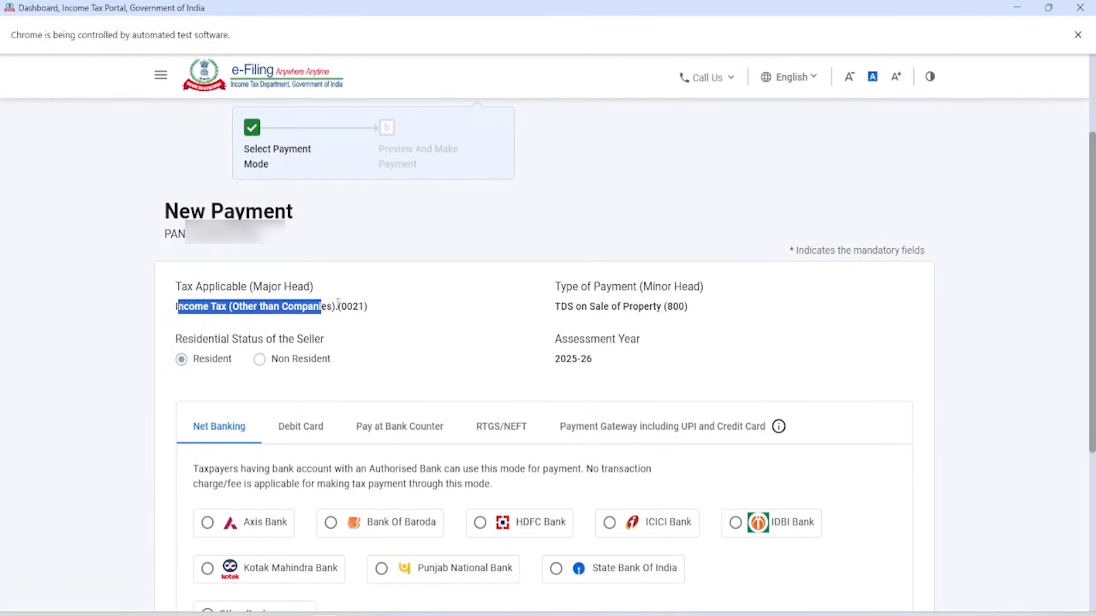
{"action": "left_click_drag", "start_coordinate": [550, 309], "coordinate": [656, 309]}
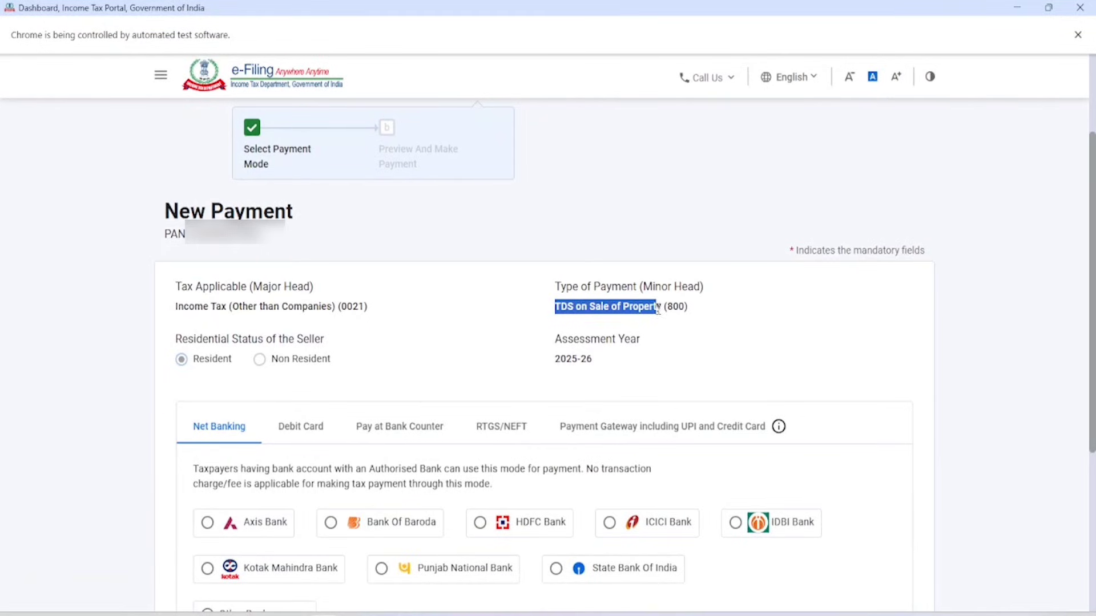
{"action": "left_click", "coordinate": [182, 359]}
{"action": "double_click", "coordinate": [577, 359]}
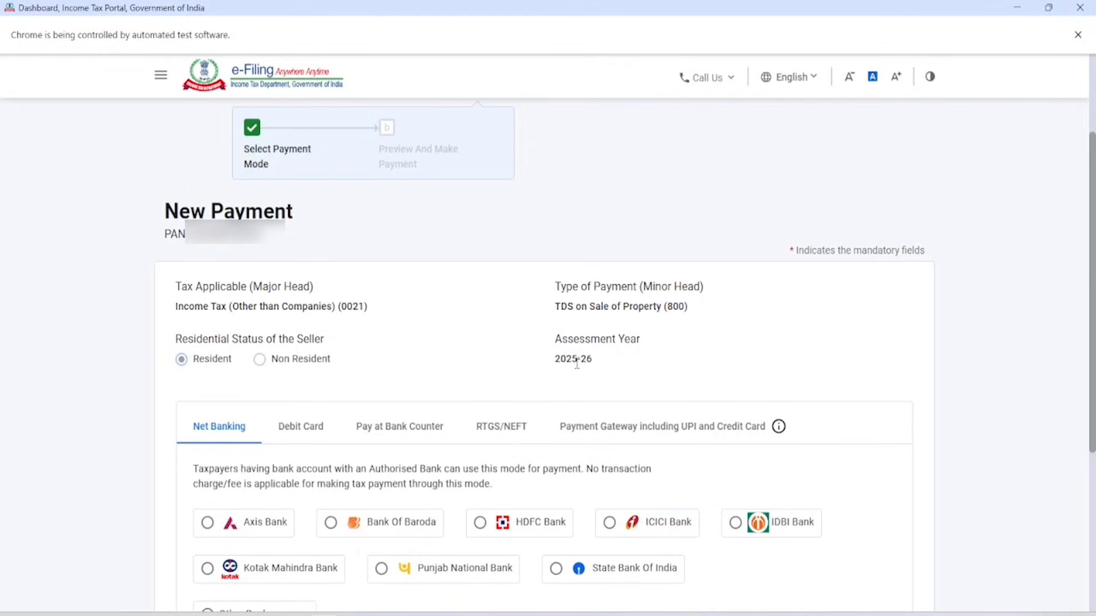
{"action": "left_click", "coordinate": [693, 346]}
{"action": "scroll", "coordinate": [693, 346], "scroll_direction": "down", "scroll_amount": 2}
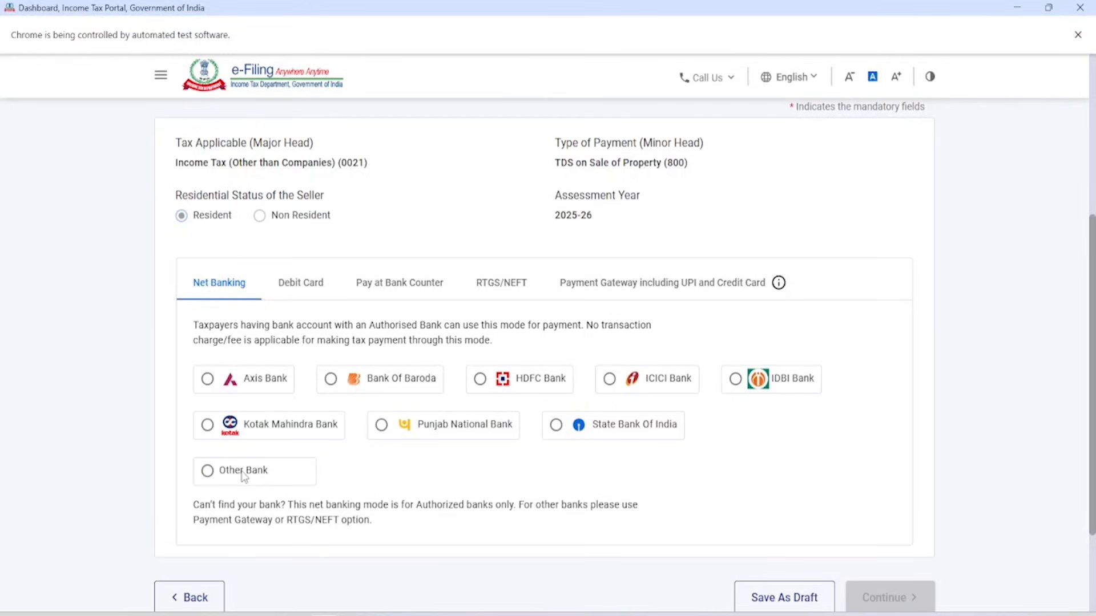
Compare the Debit Card, RTGS/NEFT and Payment Gateway modes, then settle on Pay at Bank Counter.
{"action": "left_click", "coordinate": [304, 287]}
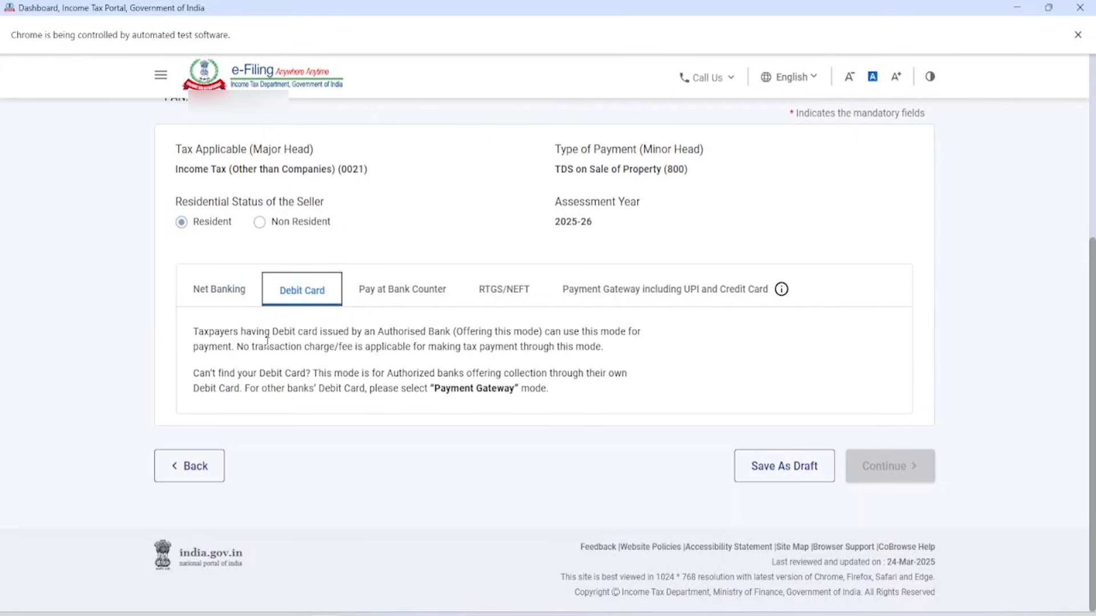
{"action": "left_click_drag", "start_coordinate": [441, 392], "coordinate": [521, 392]}
{"action": "left_click", "coordinate": [398, 301]}
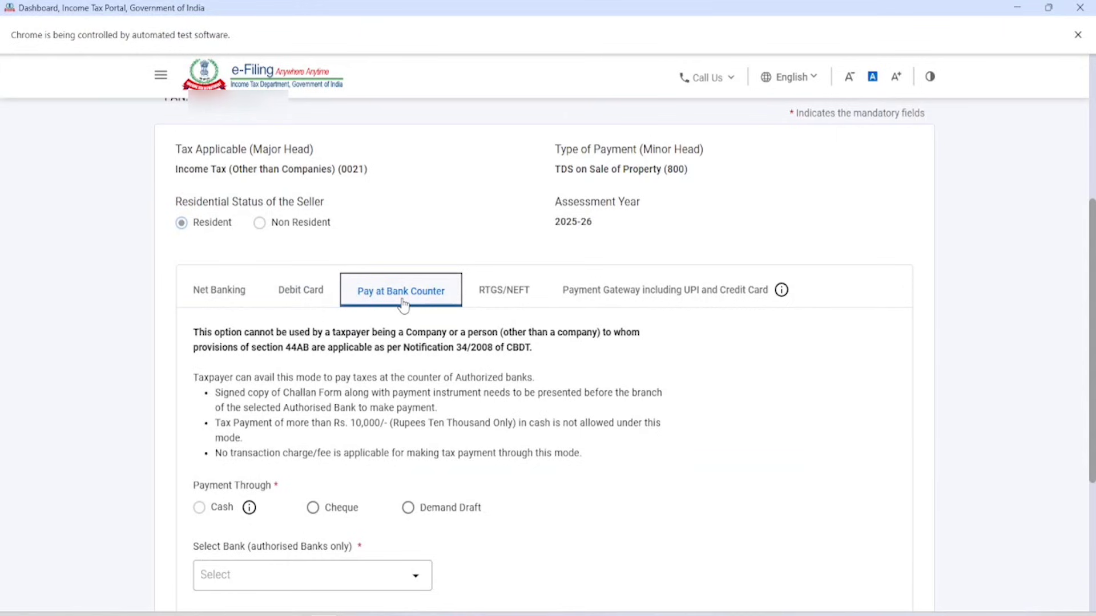
{"action": "left_click", "coordinate": [486, 294]}
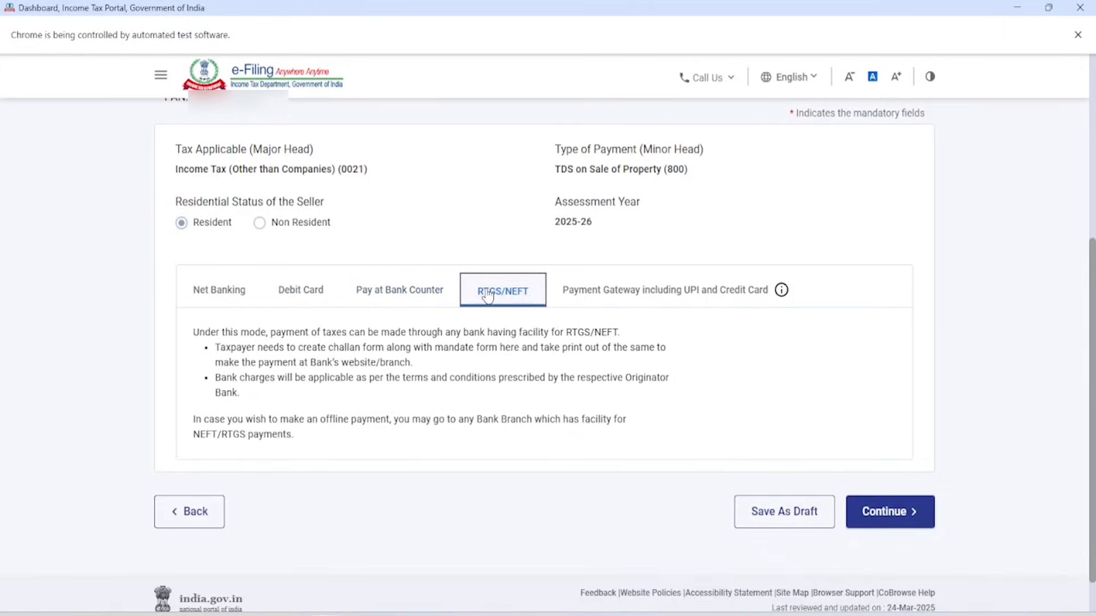
{"action": "left_click", "coordinate": [614, 290]}
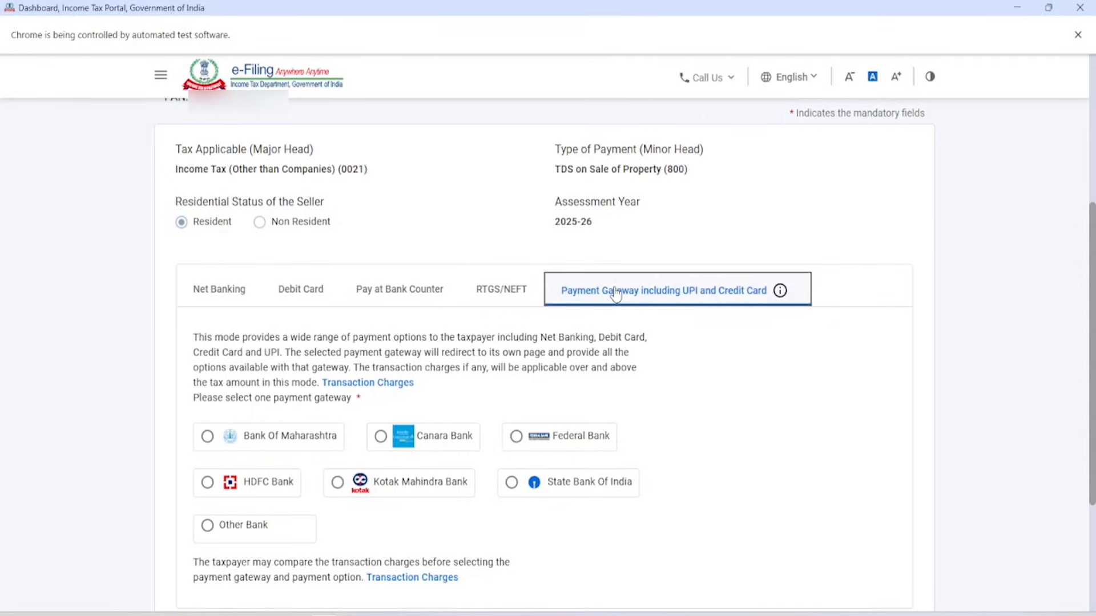
{"action": "left_click", "coordinate": [404, 295]}
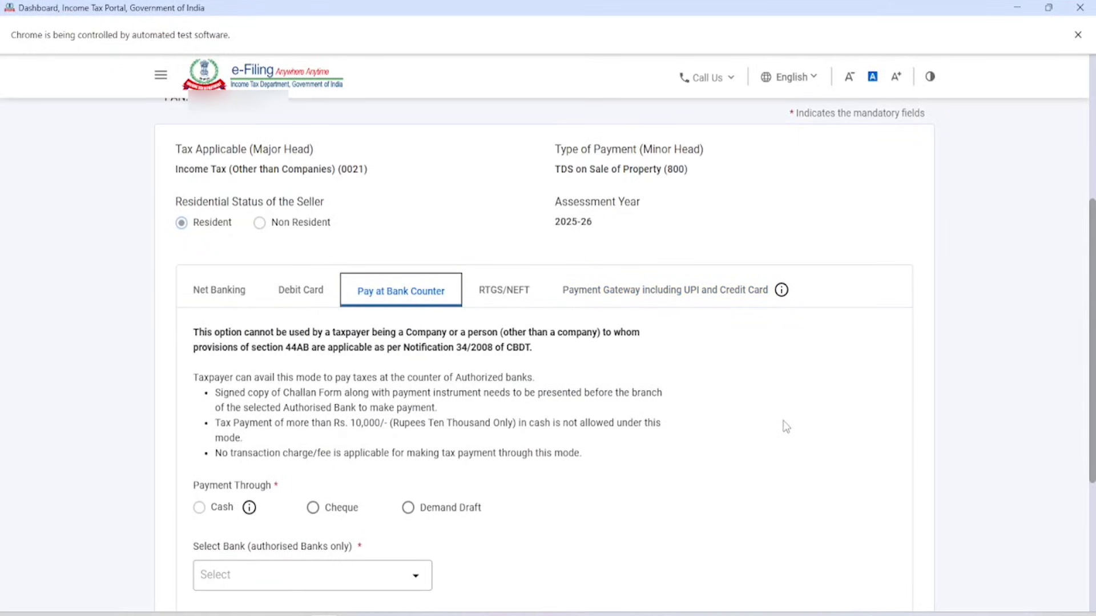
Review the bank-counter eligibility rules and Rs. 10,000 cash limit, then choose payment by cheque.
{"action": "scroll", "coordinate": [370, 320], "scroll_direction": "down", "scroll_amount": 3}
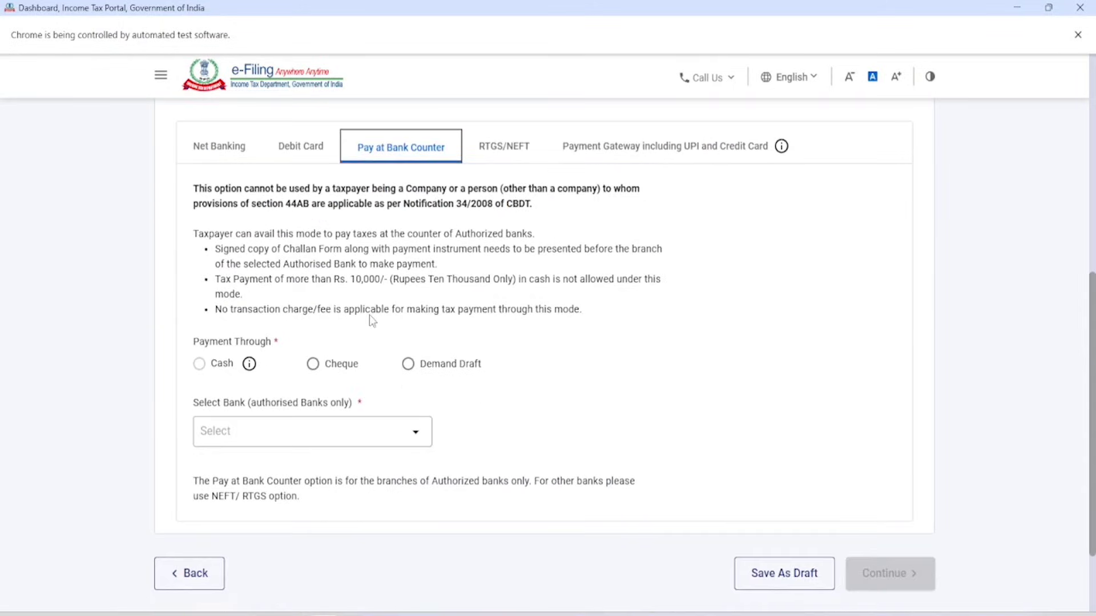
{"action": "left_click_drag", "start_coordinate": [193, 189], "coordinate": [596, 274]}
{"action": "left_click", "coordinate": [592, 325]}
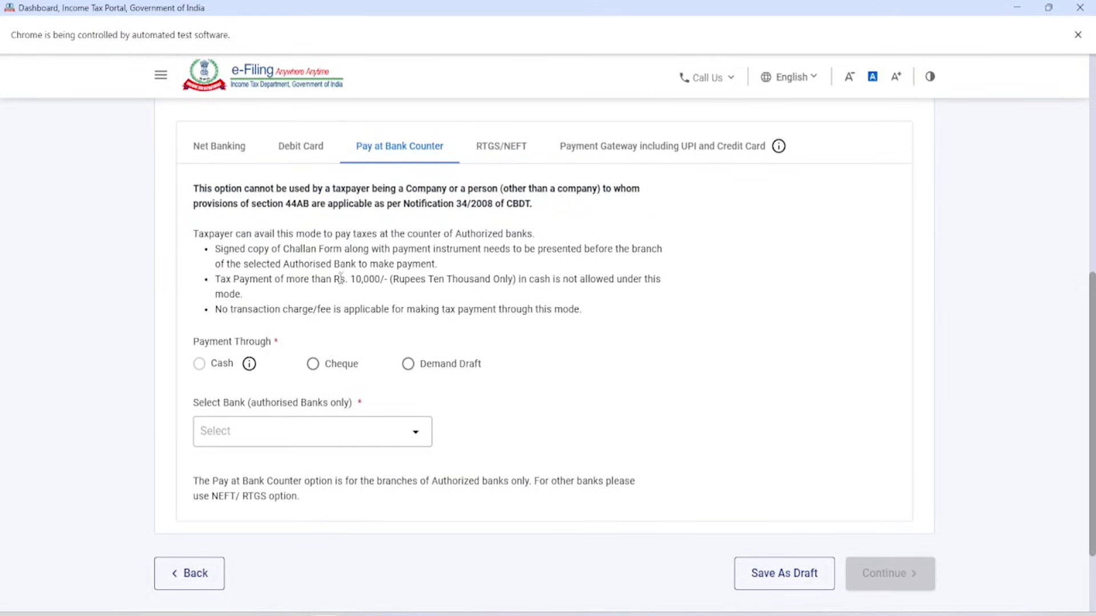
{"action": "left_click_drag", "start_coordinate": [343, 278], "coordinate": [629, 304]}
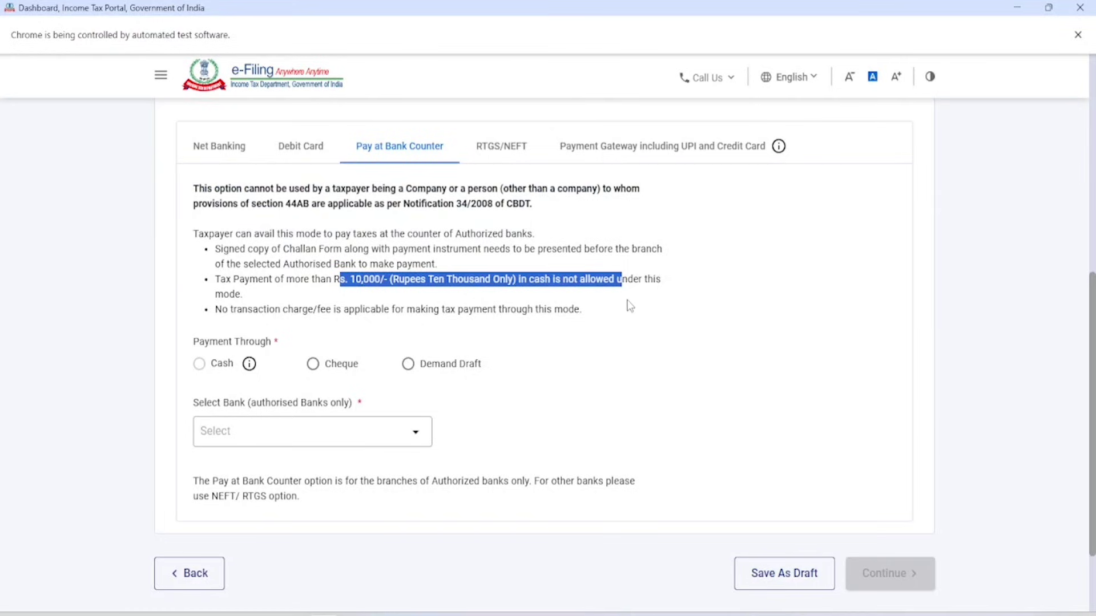
{"action": "left_click", "coordinate": [628, 304]}
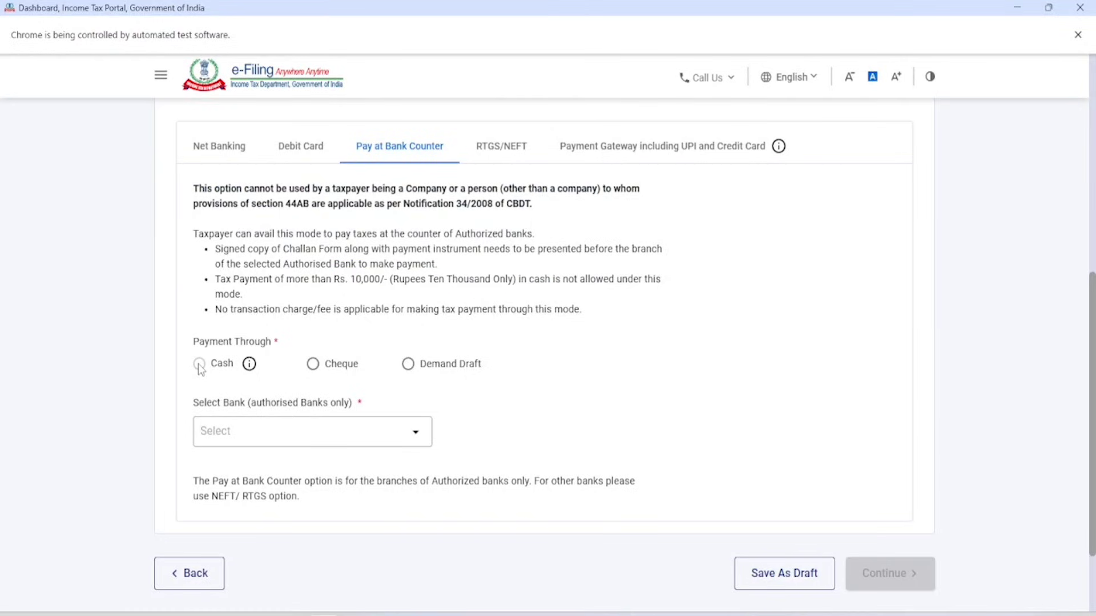
{"action": "left_click", "coordinate": [323, 371]}
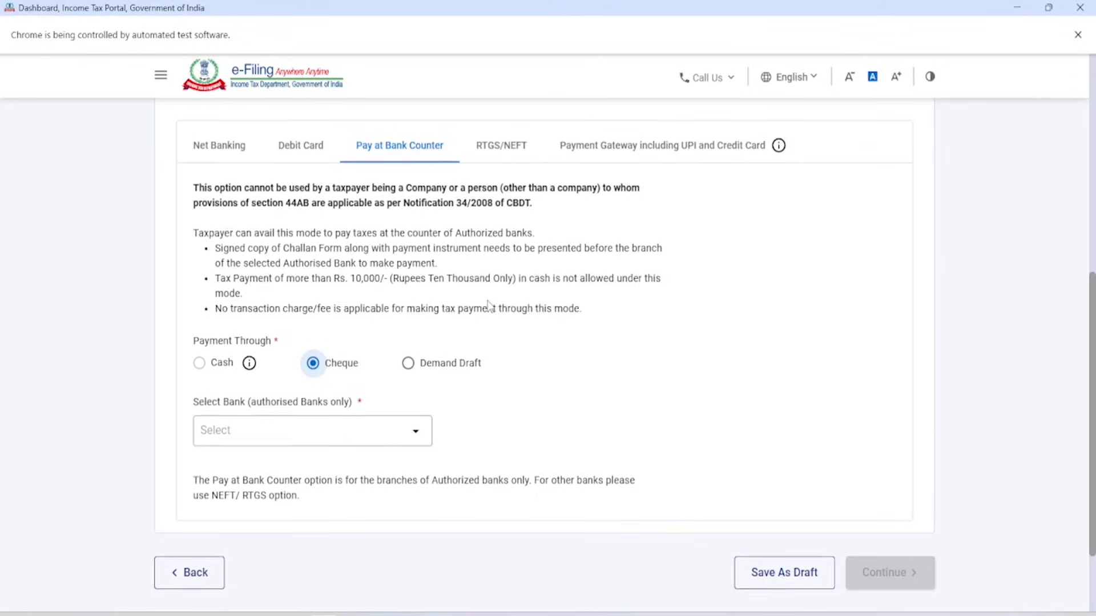
Select Punjab National Bank from the authorised banks list and note the authorised-branches notice.
{"action": "scroll", "coordinate": [490, 307], "scroll_direction": "down", "scroll_amount": 1}
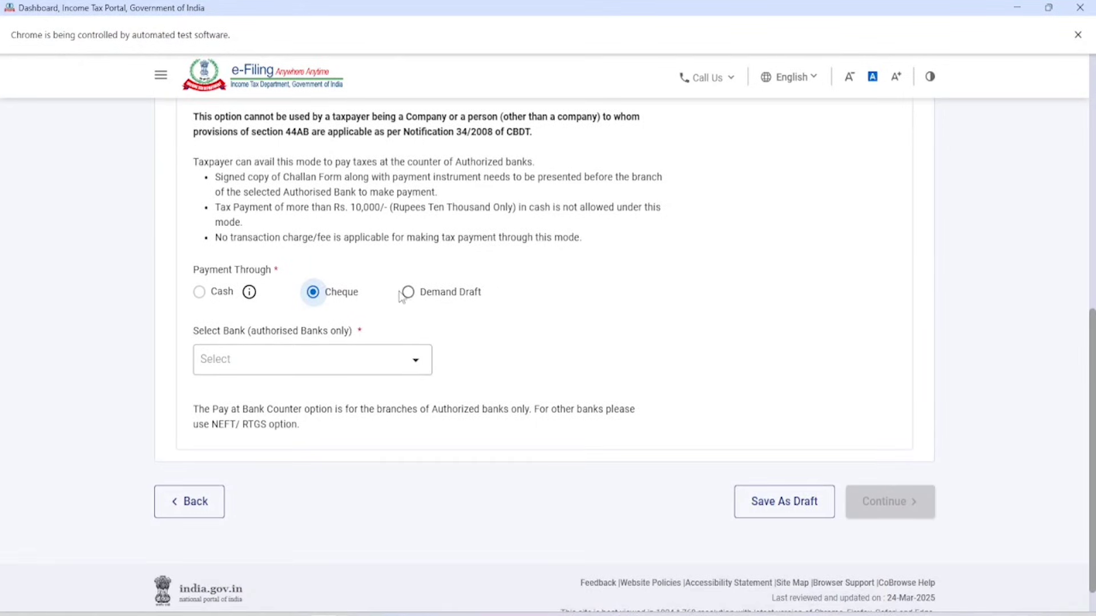
{"action": "scroll", "coordinate": [343, 337], "scroll_direction": "down", "scroll_amount": 1}
{"action": "left_click", "coordinate": [294, 323]}
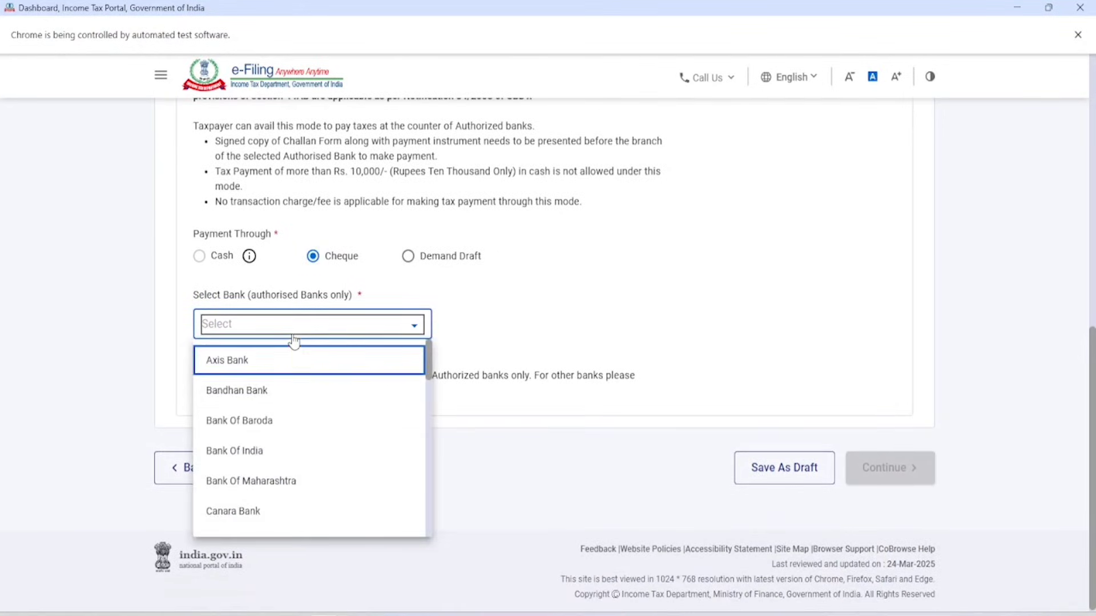
{"action": "scroll", "coordinate": [313, 402], "scroll_direction": "down", "scroll_amount": 2}
{"action": "scroll", "coordinate": [313, 402], "scroll_direction": "down", "scroll_amount": 8}
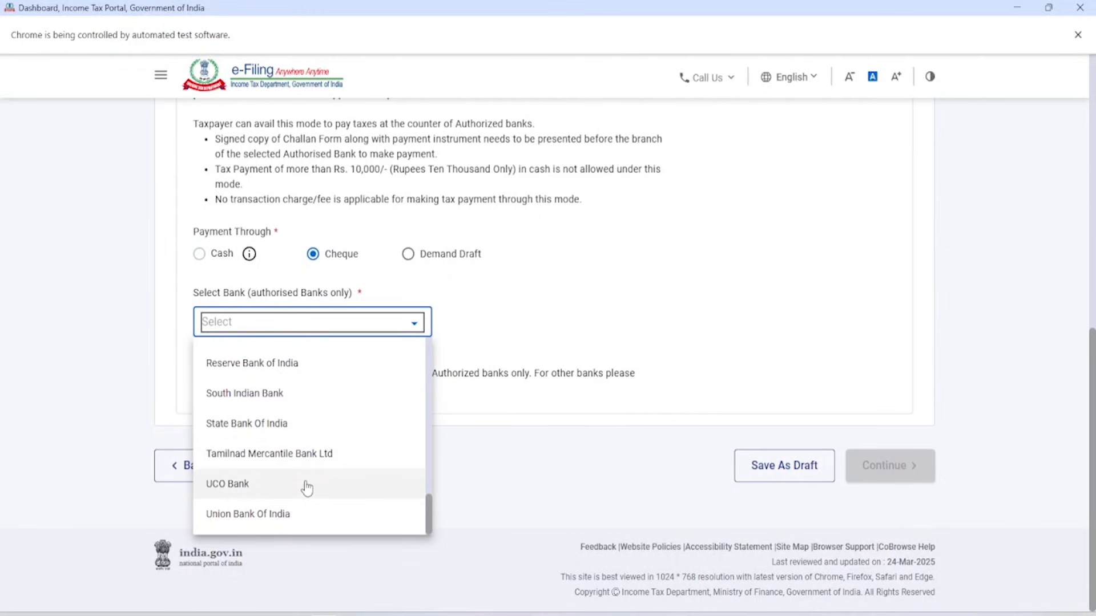
{"action": "scroll", "coordinate": [308, 488], "scroll_direction": "up", "scroll_amount": 10}
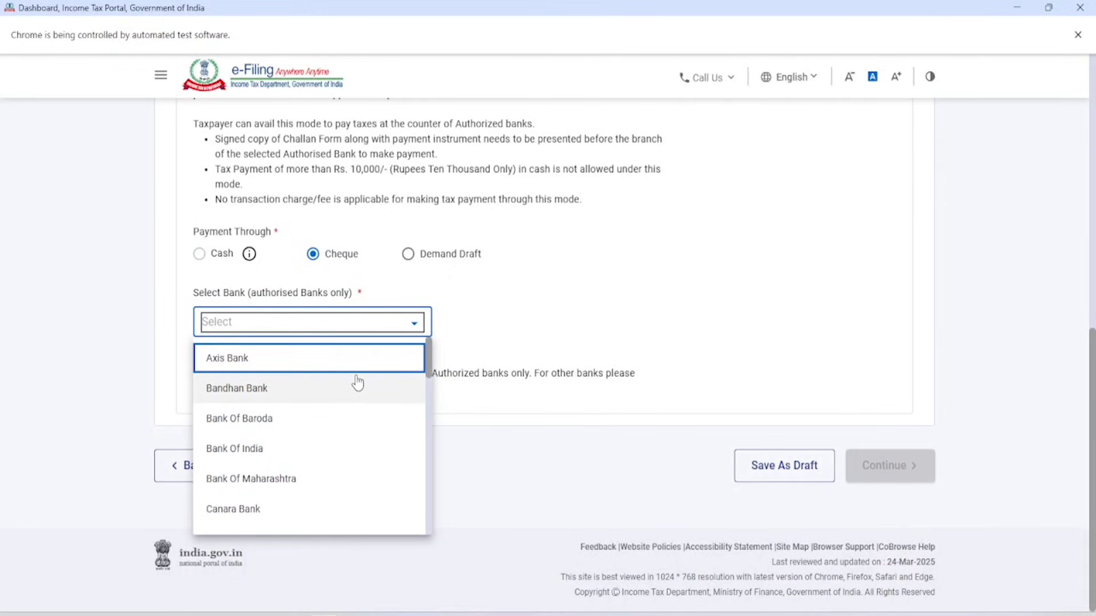
{"action": "key", "text": "p"}
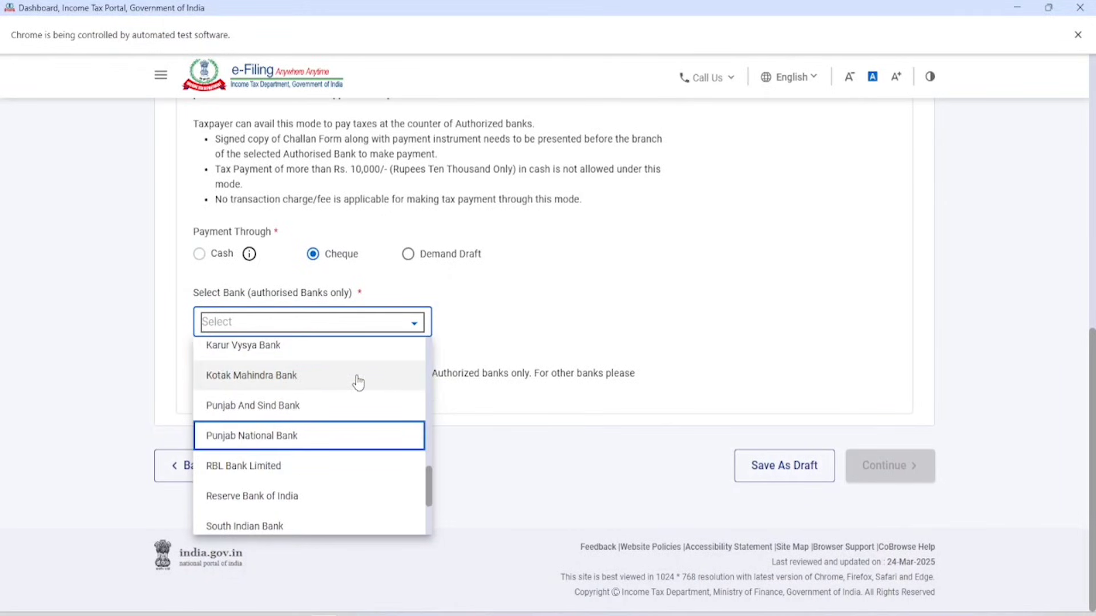
{"action": "left_click", "coordinate": [261, 445]}
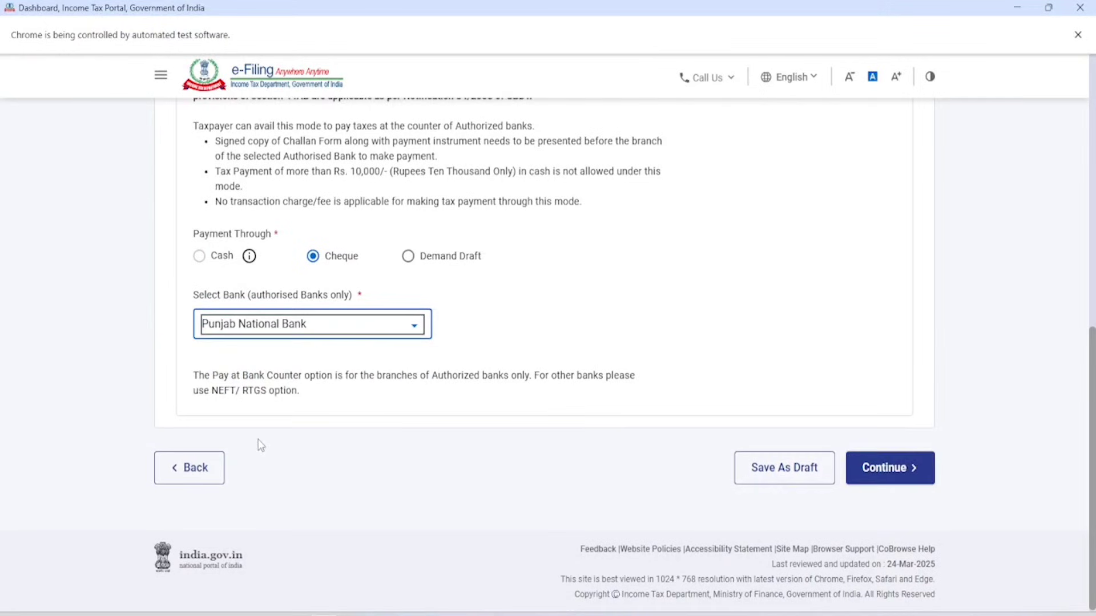
{"action": "left_click_drag", "start_coordinate": [195, 378], "coordinate": [515, 375]}
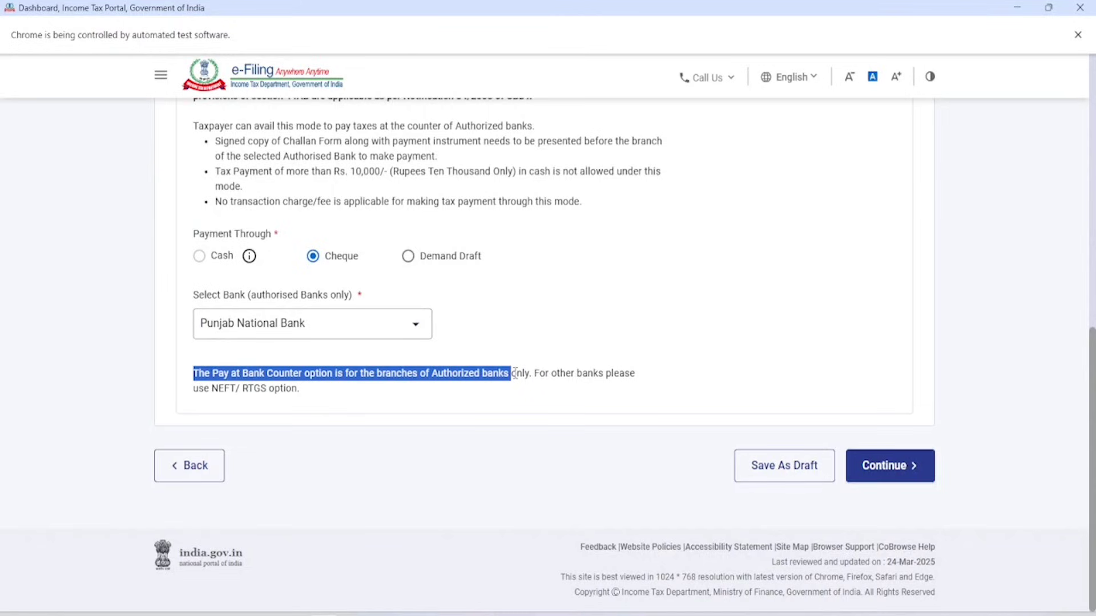
{"action": "left_click", "coordinate": [670, 326]}
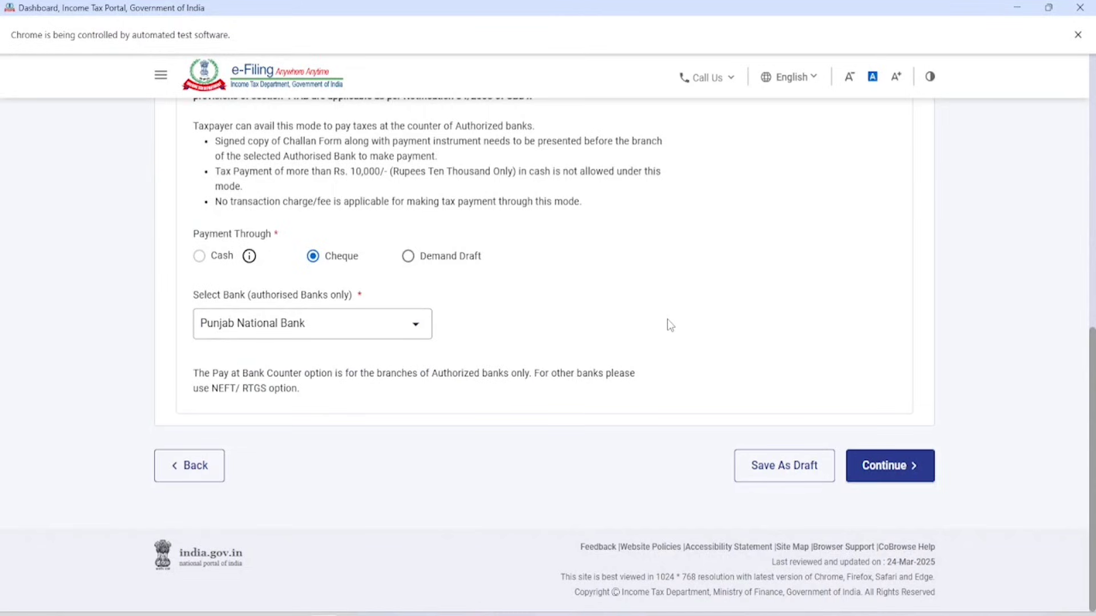
{"action": "left_click", "coordinate": [902, 474]}
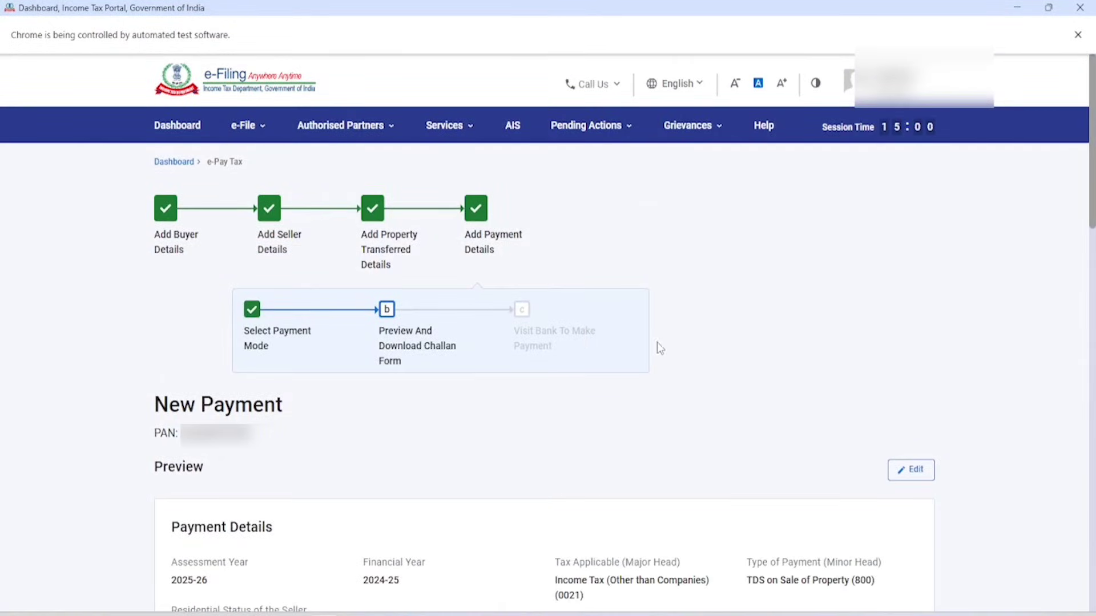
{"action": "scroll", "coordinate": [573, 295], "scroll_direction": "down", "scroll_amount": 4}
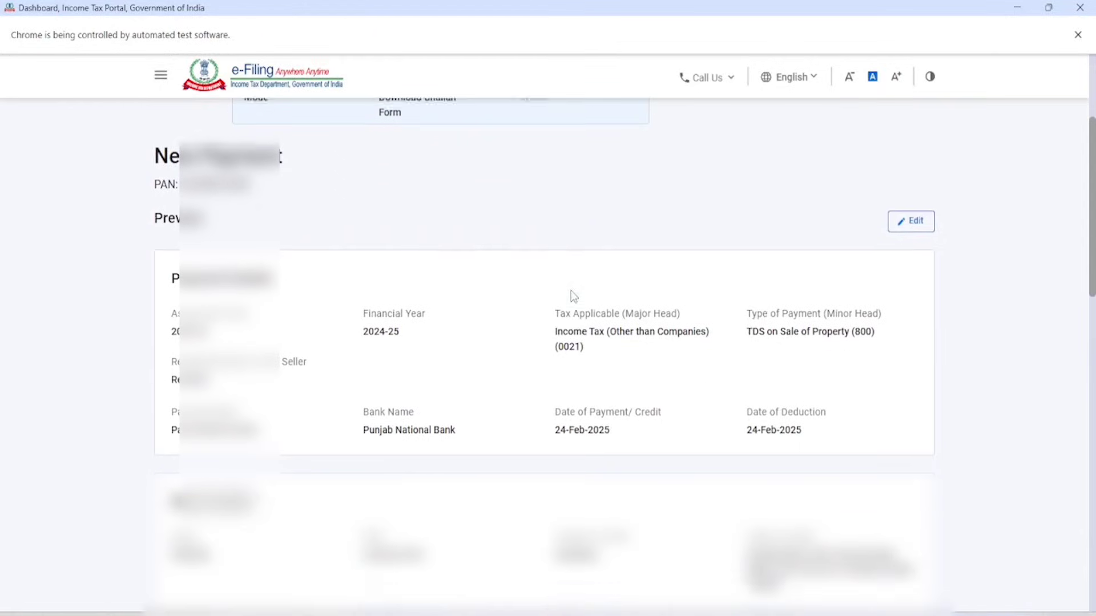
{"action": "left_click_drag", "start_coordinate": [178, 275], "coordinate": [428, 296]}
{"action": "scroll", "coordinate": [428, 296], "scroll_direction": "down", "scroll_amount": 5}
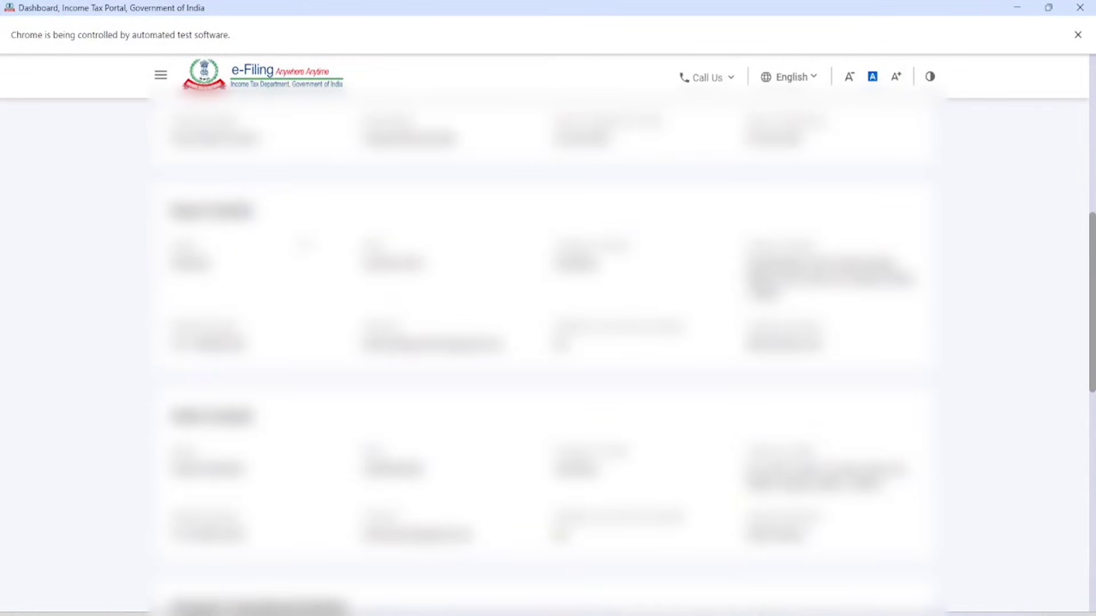
{"action": "scroll", "coordinate": [548, 342], "scroll_direction": "down", "scroll_amount": 5}
{"action": "scroll", "coordinate": [548, 342], "scroll_direction": "down", "scroll_amount": 1}
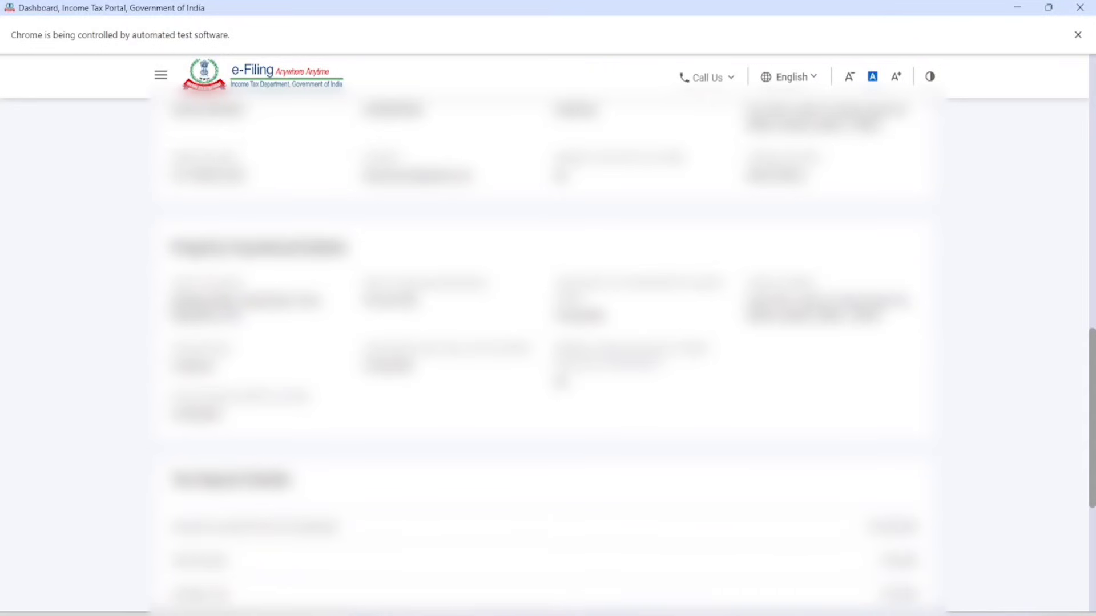
{"action": "scroll", "coordinate": [303, 248], "scroll_direction": "down", "scroll_amount": 5}
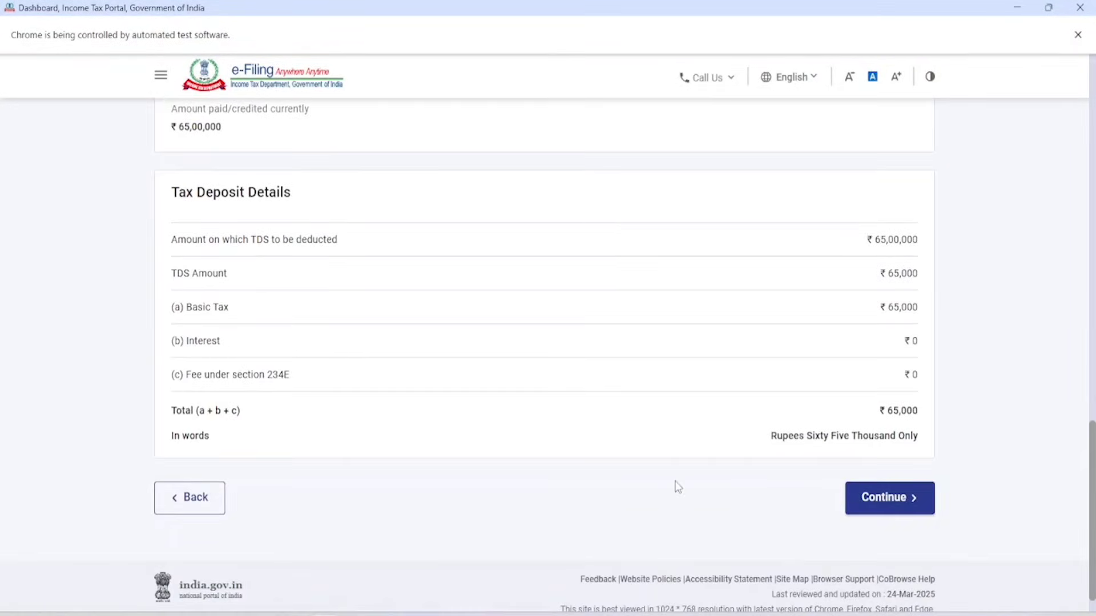
{"action": "scroll", "coordinate": [677, 400], "scroll_direction": "down", "scroll_amount": 1}
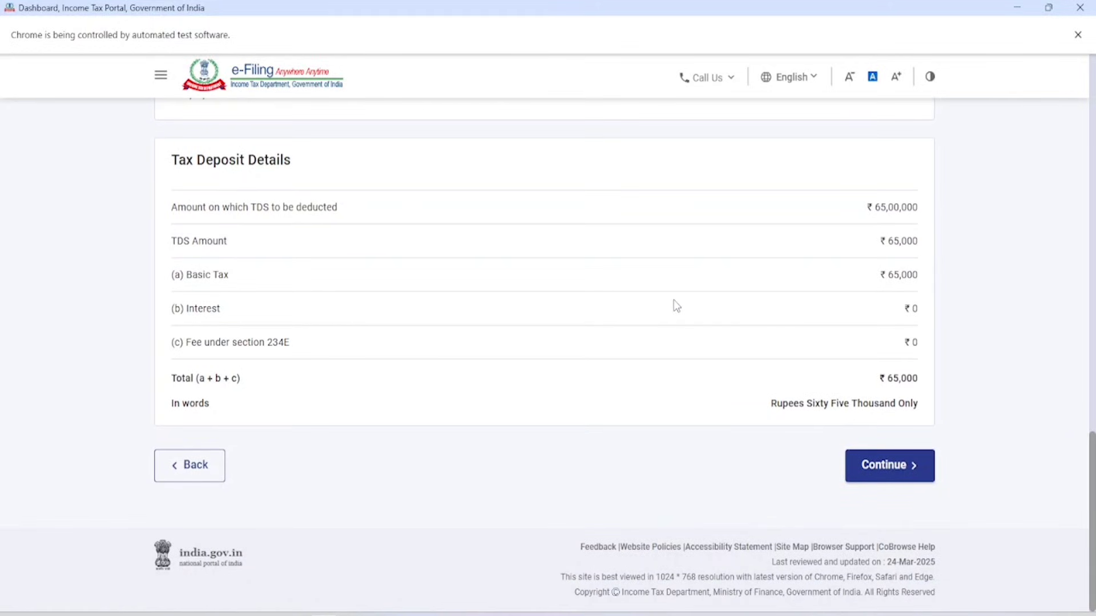
Generate the challan and review its bank-branch instructions and 24-Mar-2025 creation date.
{"action": "left_click", "coordinate": [888, 475]}
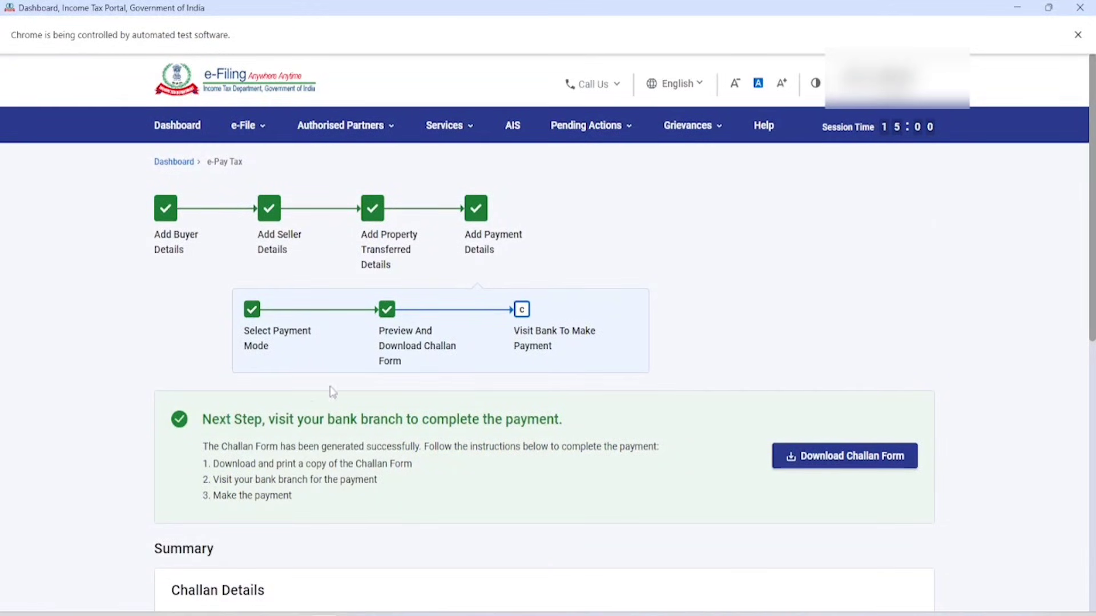
{"action": "left_click_drag", "start_coordinate": [209, 421], "coordinate": [569, 429]}
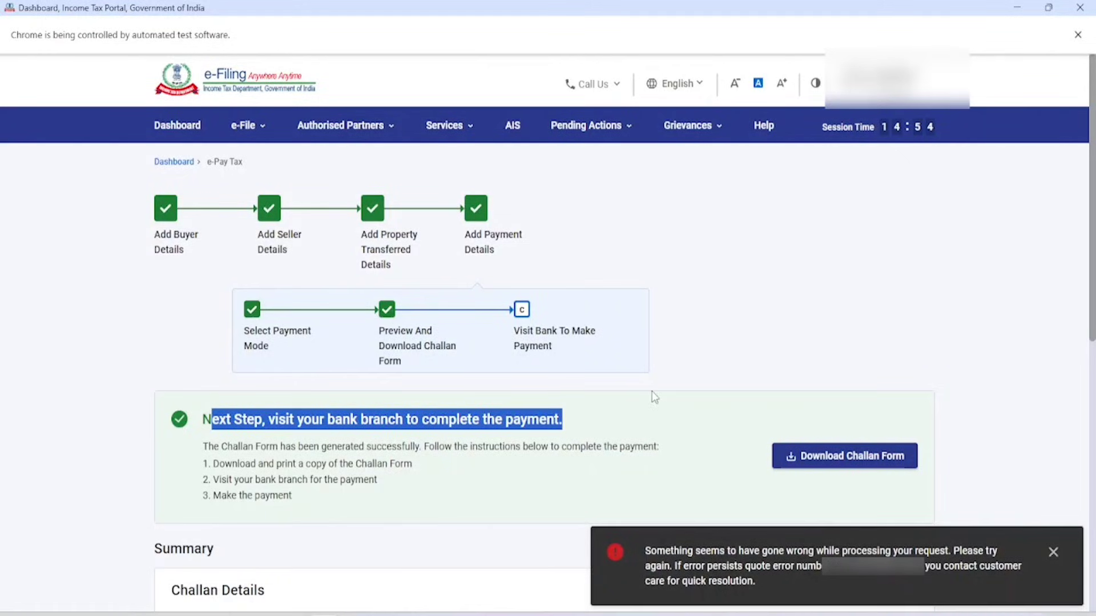
{"action": "scroll", "coordinate": [655, 398], "scroll_direction": "down", "scroll_amount": 4}
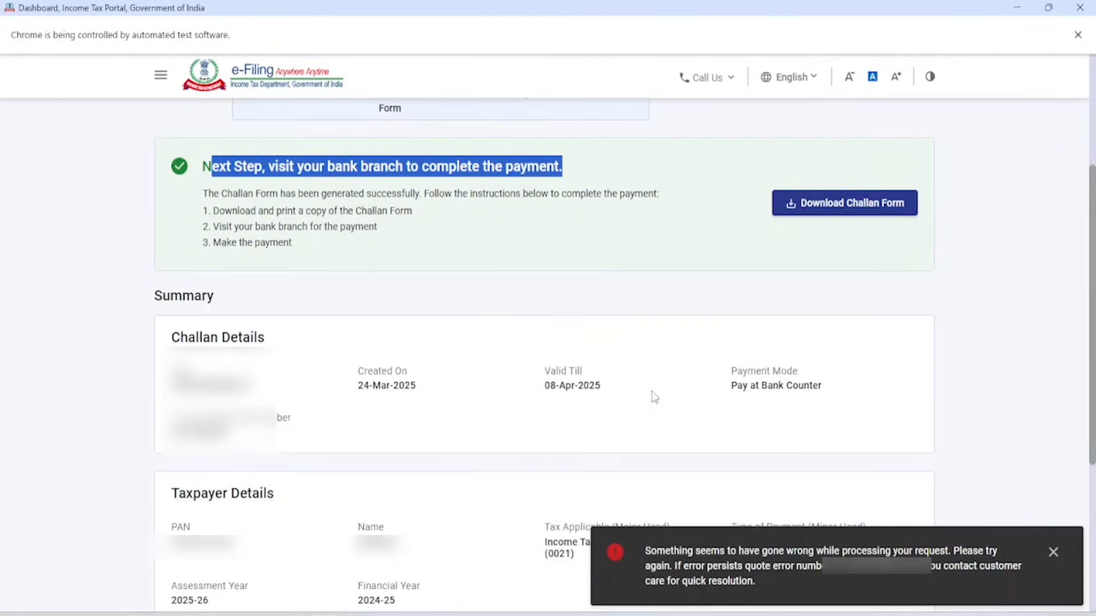
{"action": "scroll", "coordinate": [655, 398], "scroll_direction": "down", "scroll_amount": 1}
{"action": "scroll", "coordinate": [654, 398], "scroll_direction": "down", "scroll_amount": 2}
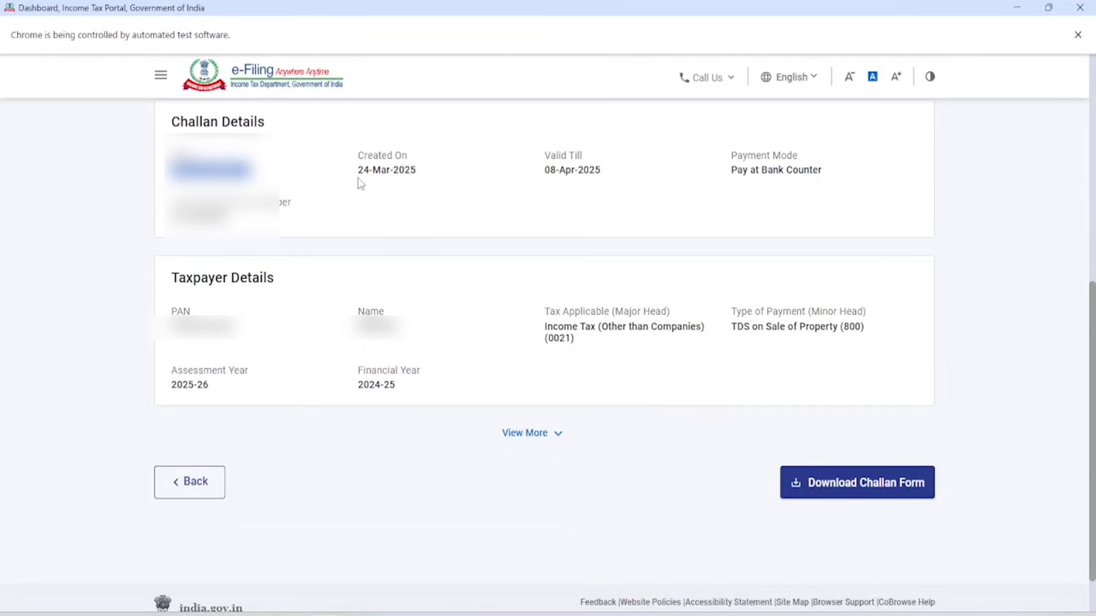
{"action": "left_click_drag", "start_coordinate": [359, 170], "coordinate": [428, 174]}
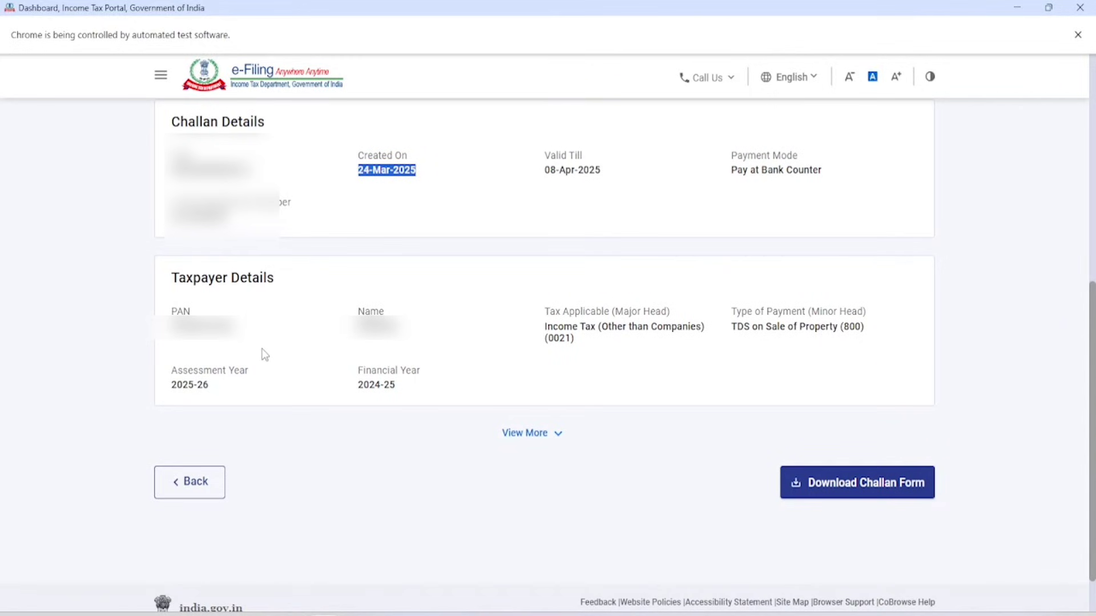
Expand the remaining challan details and download the challan form.
{"action": "left_click", "coordinate": [542, 433]}
{"action": "scroll", "coordinate": [541, 441], "scroll_direction": "down", "scroll_amount": 5}
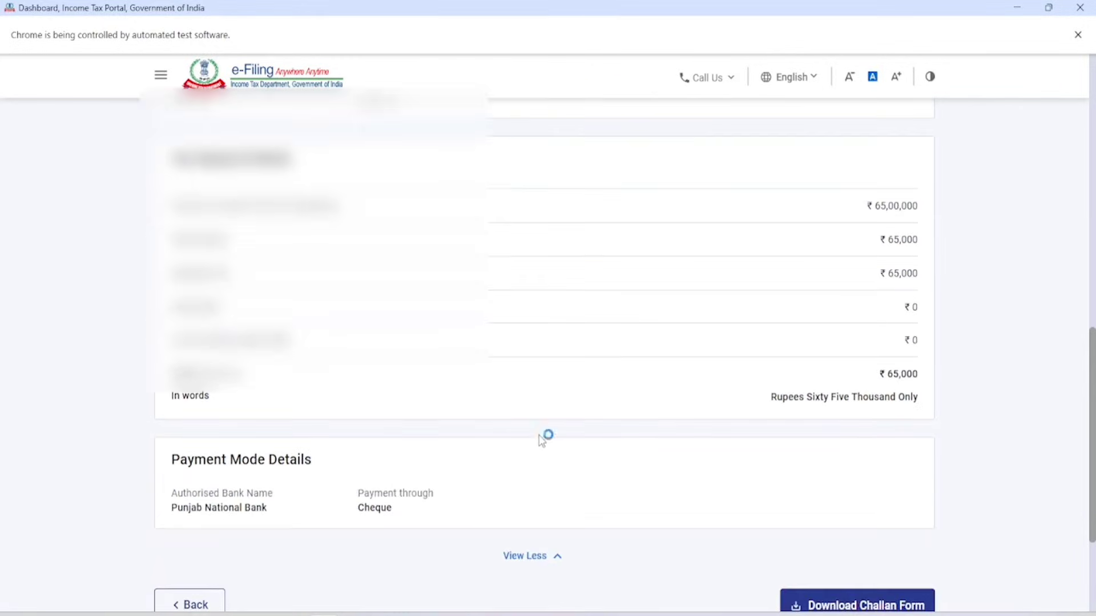
{"action": "scroll", "coordinate": [550, 381], "scroll_direction": "up", "scroll_amount": 10}
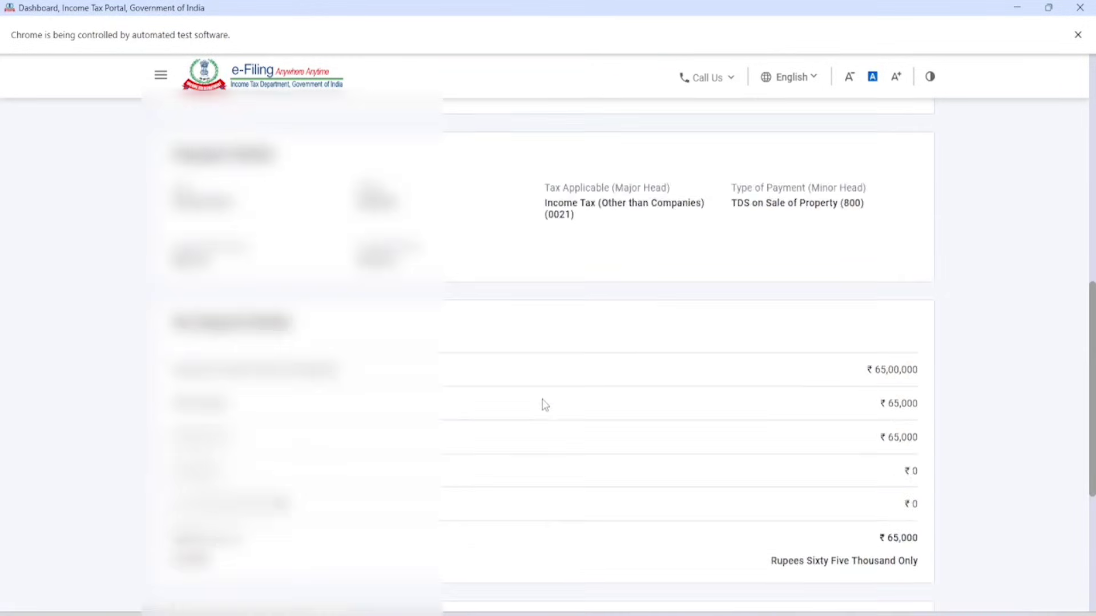
{"action": "left_click", "coordinate": [866, 280]}
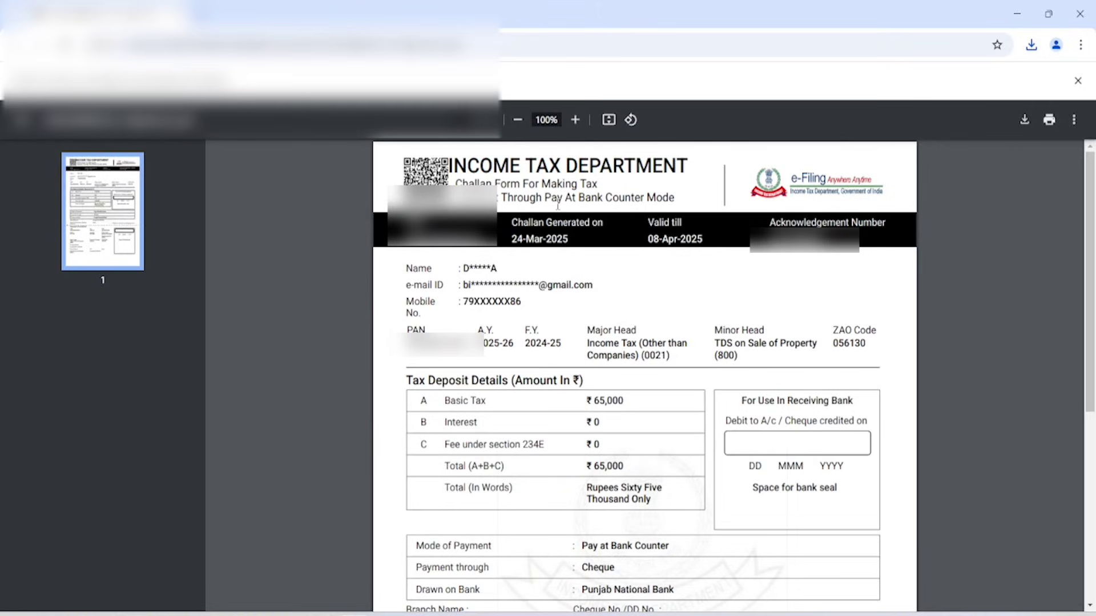
Scroll through the ₹65,000 cheque challan counterfoil in the PDF viewer and back to the top.
{"action": "scroll", "coordinate": [612, 286], "scroll_direction": "down", "scroll_amount": 4}
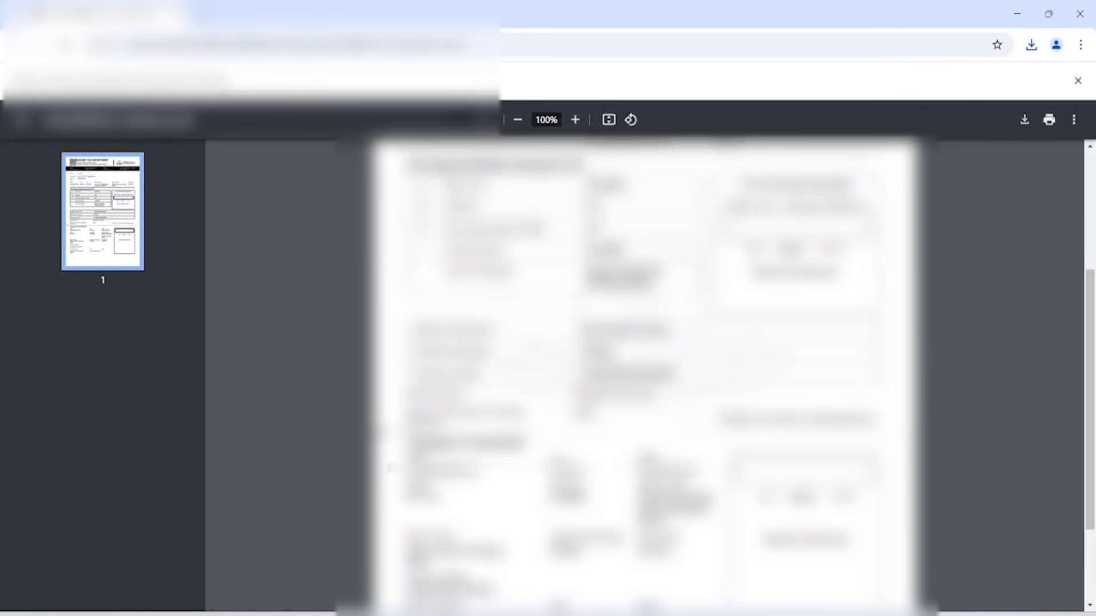
{"action": "scroll", "coordinate": [624, 435], "scroll_direction": "down", "scroll_amount": 2}
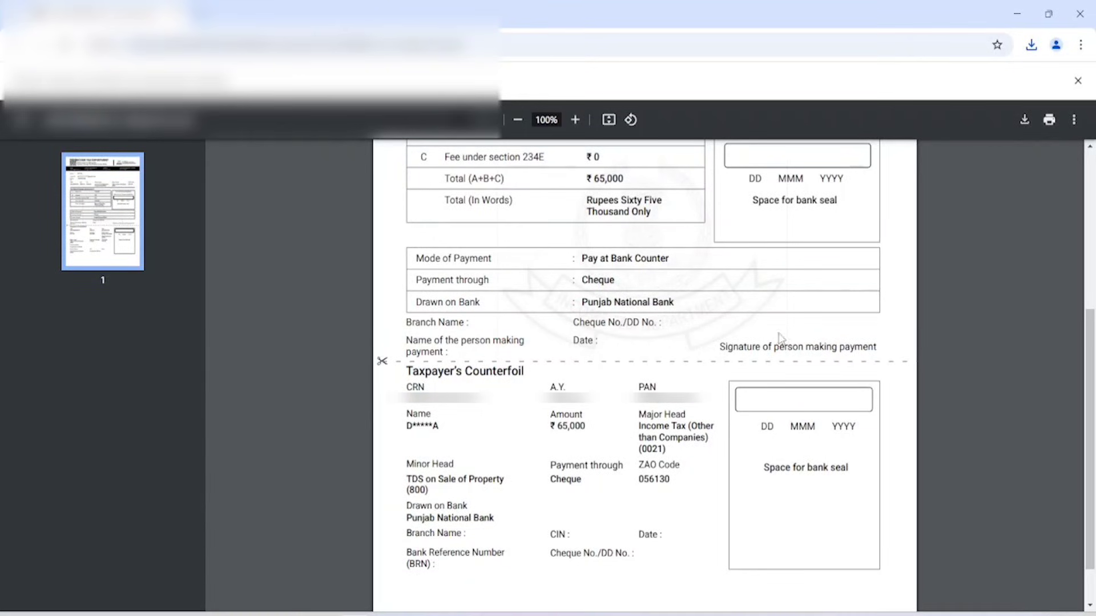
{"action": "scroll", "coordinate": [730, 357], "scroll_direction": "up", "scroll_amount": 5}
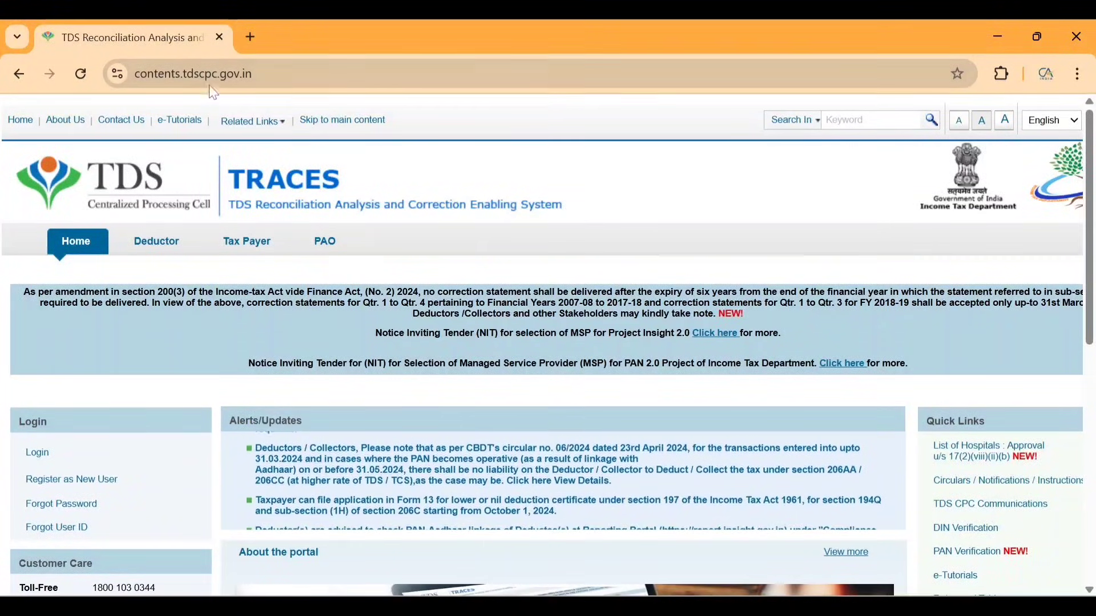
Choose Register as New User > Tax Payer in the Login panel.
{"action": "mouse_move", "coordinate": [174, 454]}
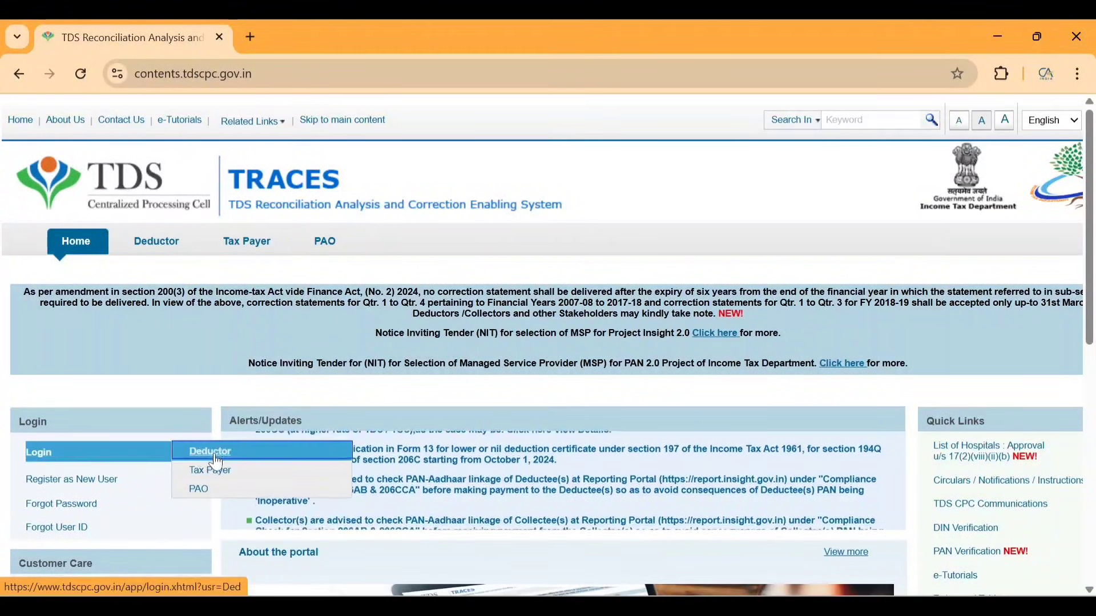
{"action": "mouse_move", "coordinate": [130, 485]}
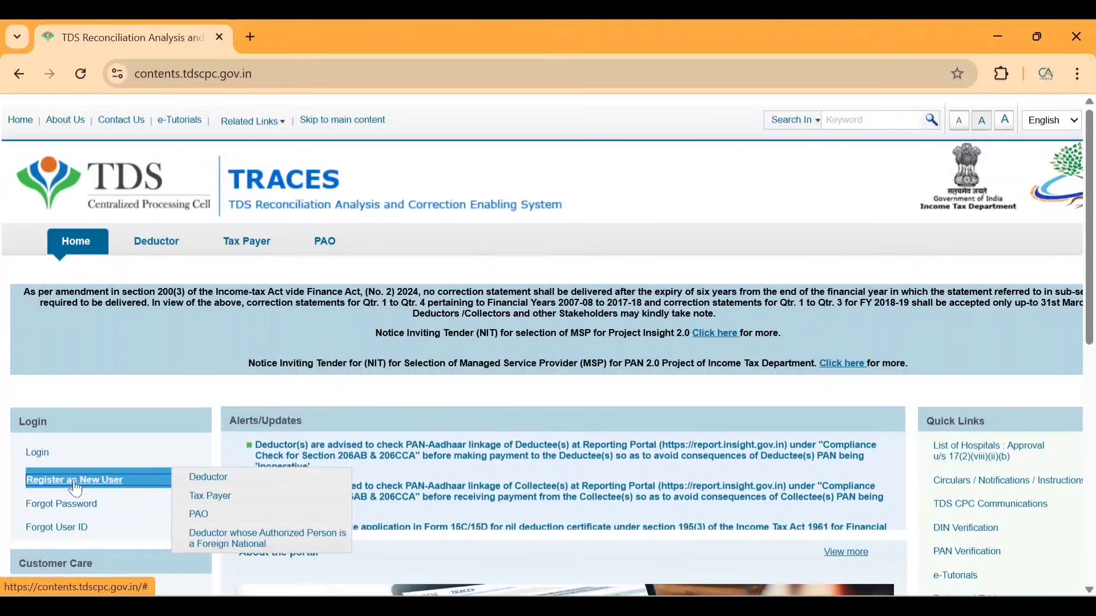
{"action": "left_click", "coordinate": [210, 497]}
Enter the taxpayer's PAN and pick the date of birth from the calendar, then proceed.
{"action": "scroll", "coordinate": [222, 505], "scroll_direction": "down", "scroll_amount": 3}
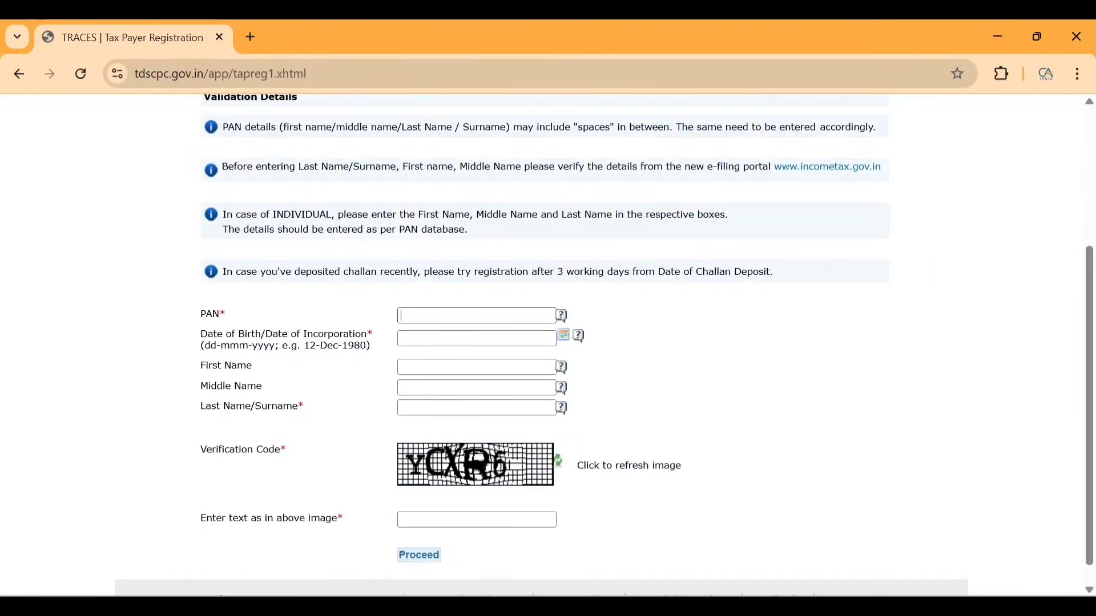
{"action": "left_click", "coordinate": [437, 315]}
{"action": "type", "text": "L"}
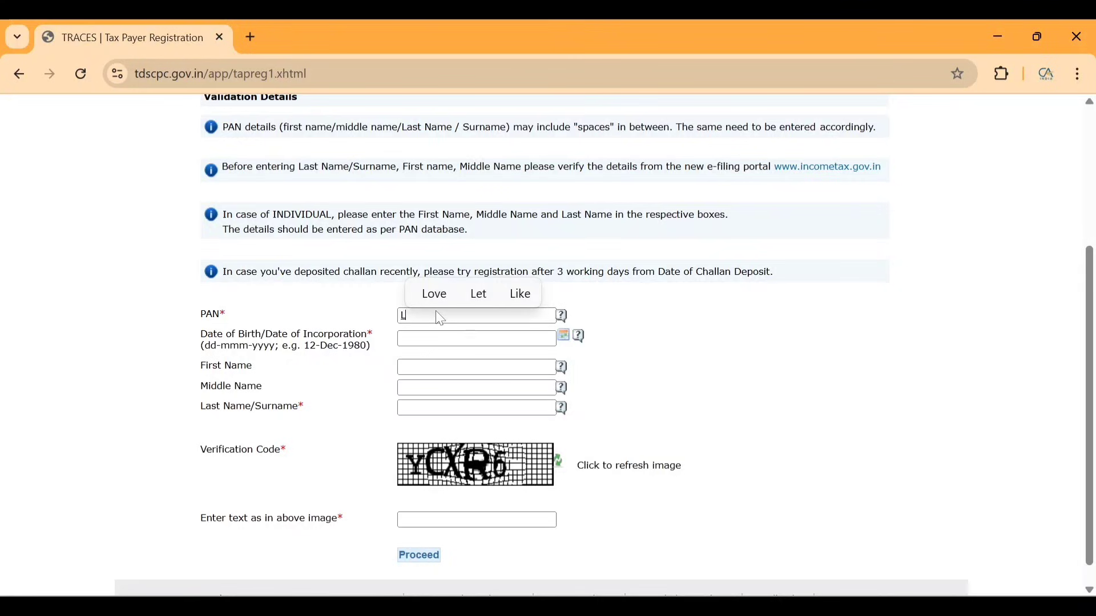
{"action": "type", "text": "..."}
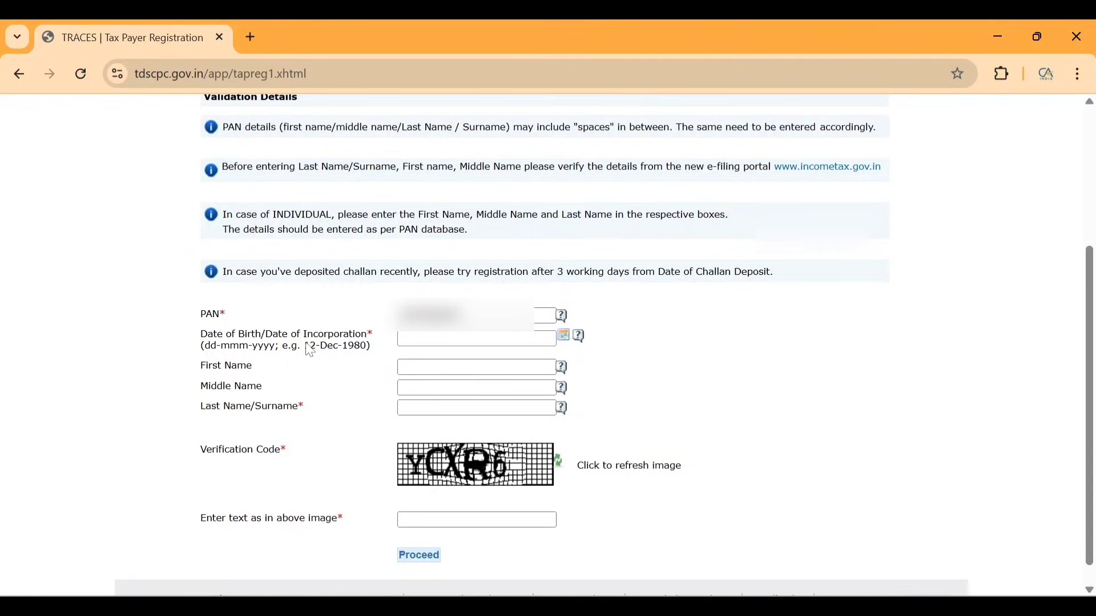
{"action": "left_click_drag", "start_coordinate": [306, 346], "coordinate": [376, 349]}
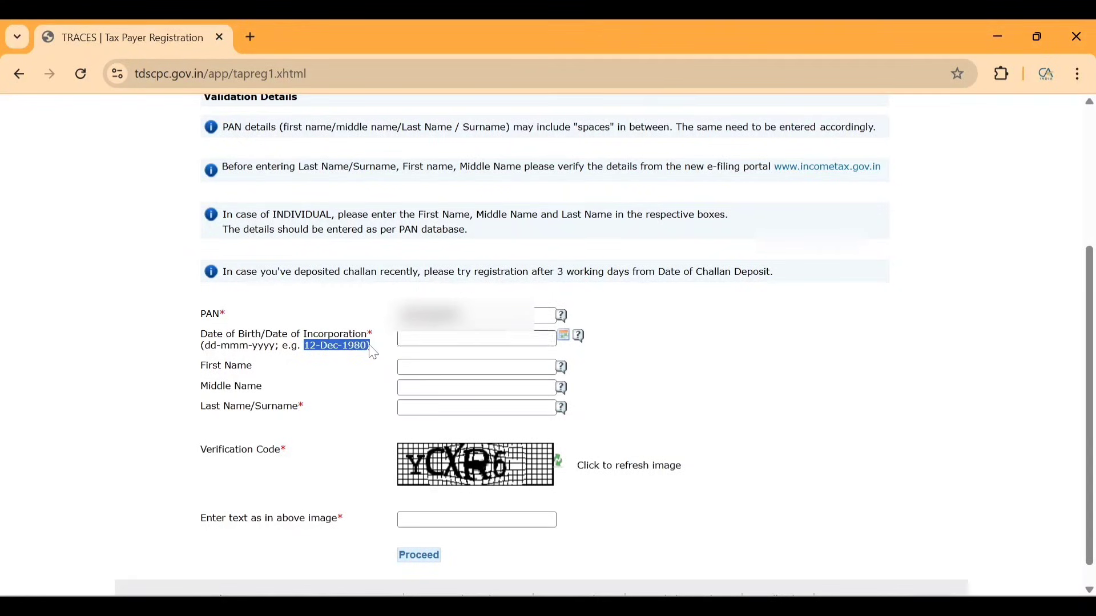
{"action": "left_click", "coordinate": [564, 338]}
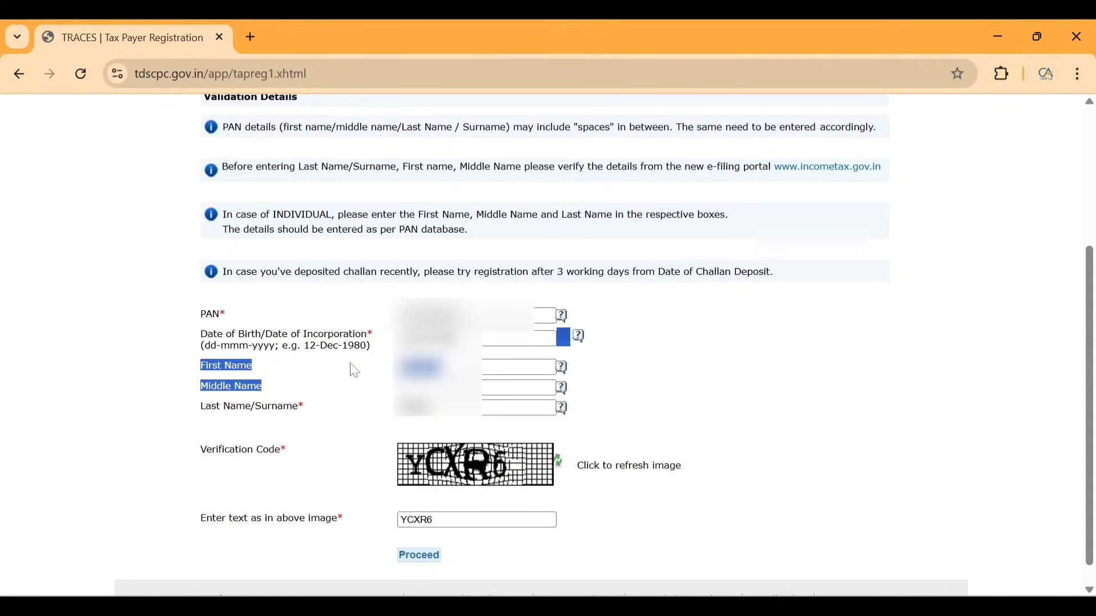
{"action": "left_click", "coordinate": [355, 368]}
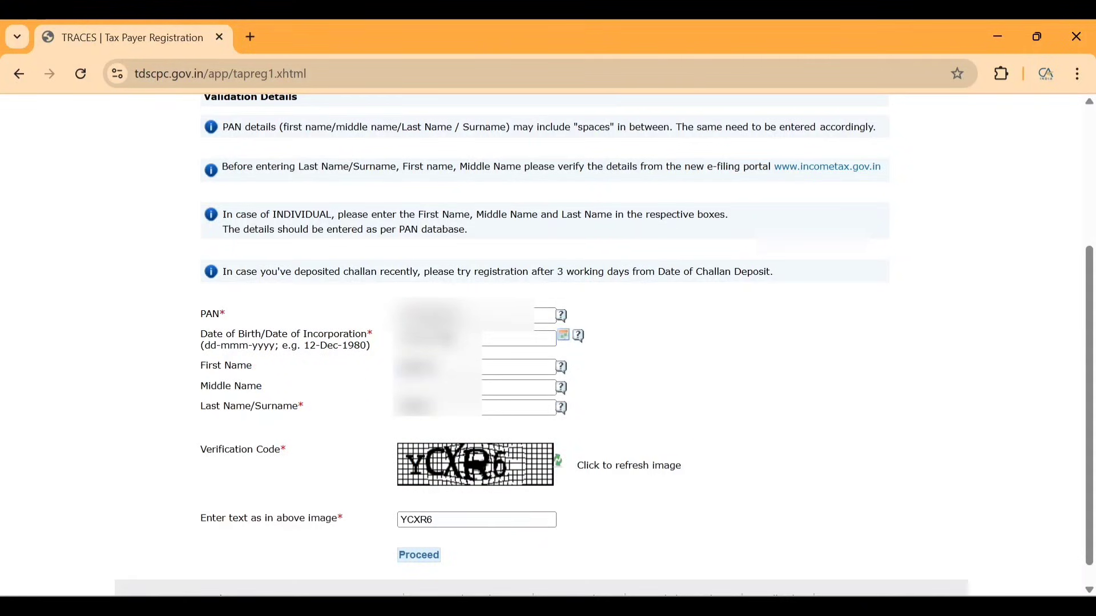
{"action": "left_click", "coordinate": [421, 557]}
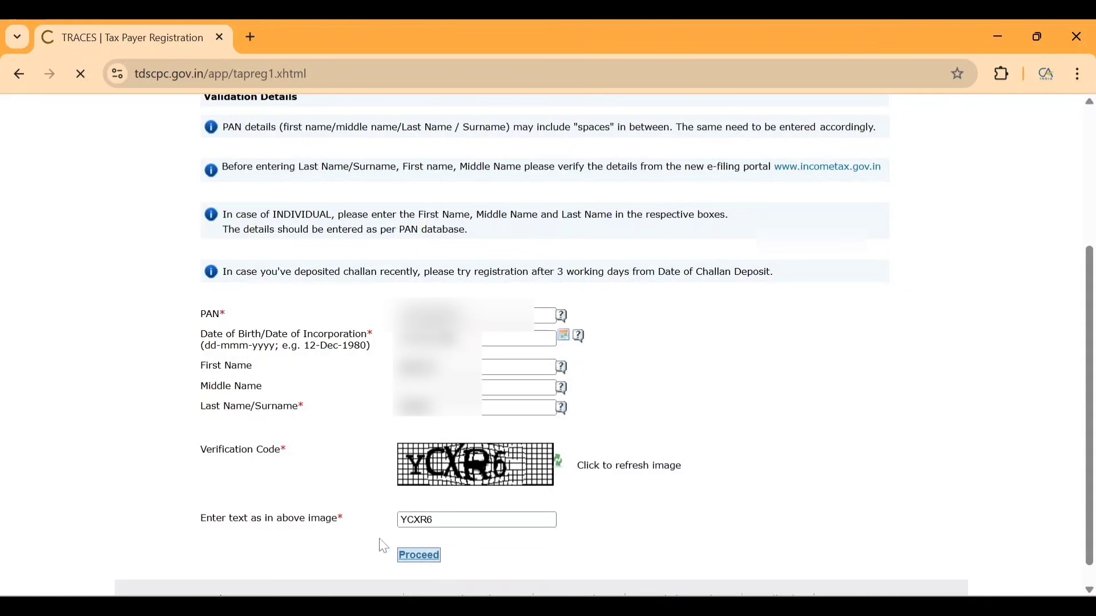
{"action": "scroll", "coordinate": [548, 342], "scroll_direction": "down", "scroll_amount": 5}
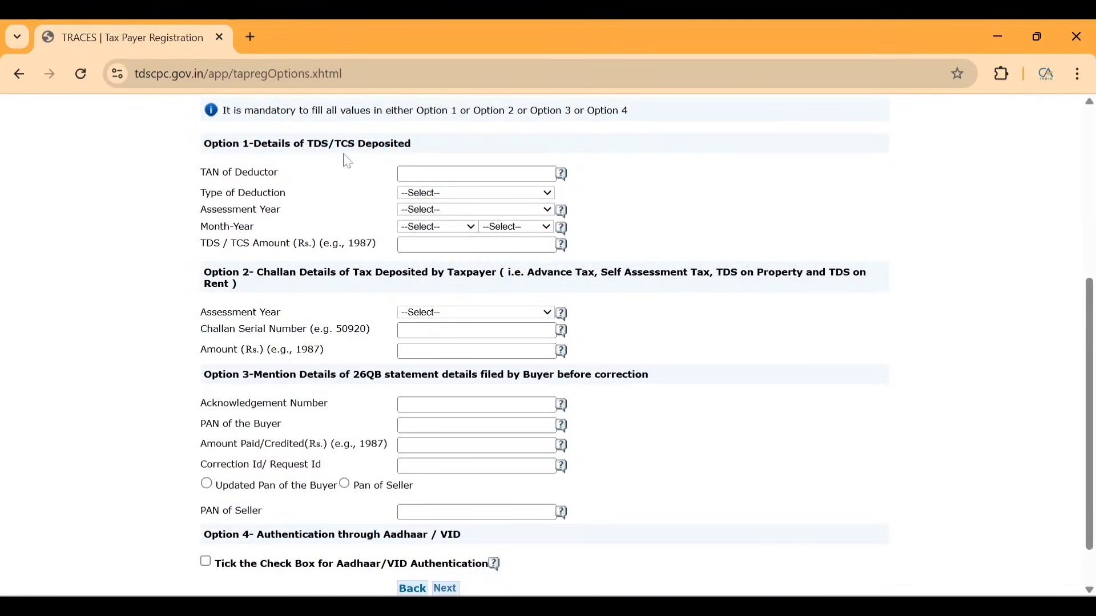
Review the four registration options and continue with Aadhaar/VID authentication.
{"action": "left_click_drag", "start_coordinate": [262, 150], "coordinate": [342, 163]}
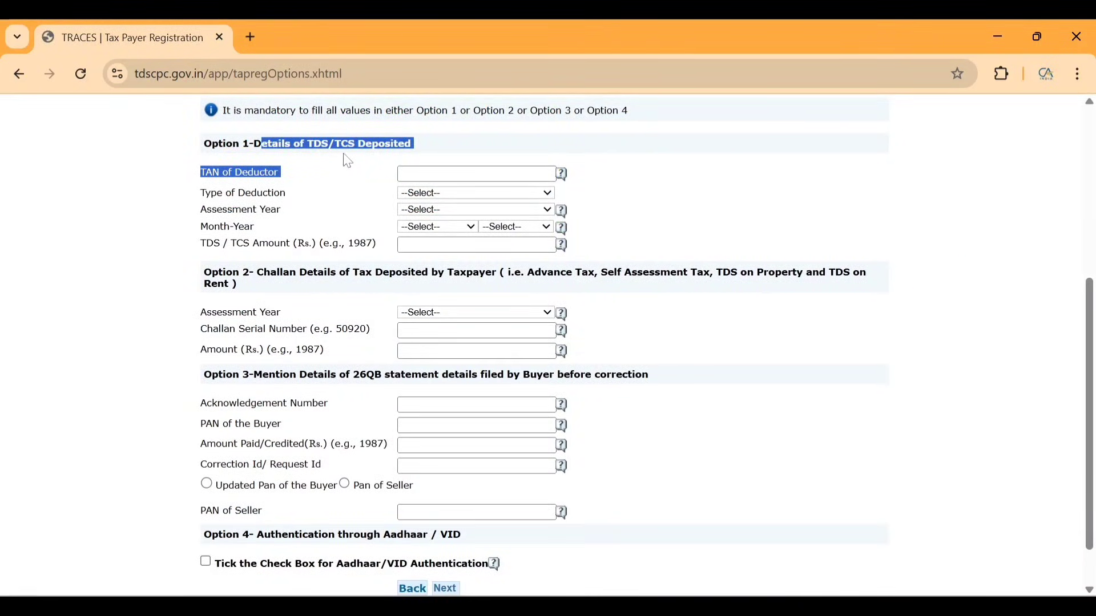
{"action": "left_click", "coordinate": [365, 171]}
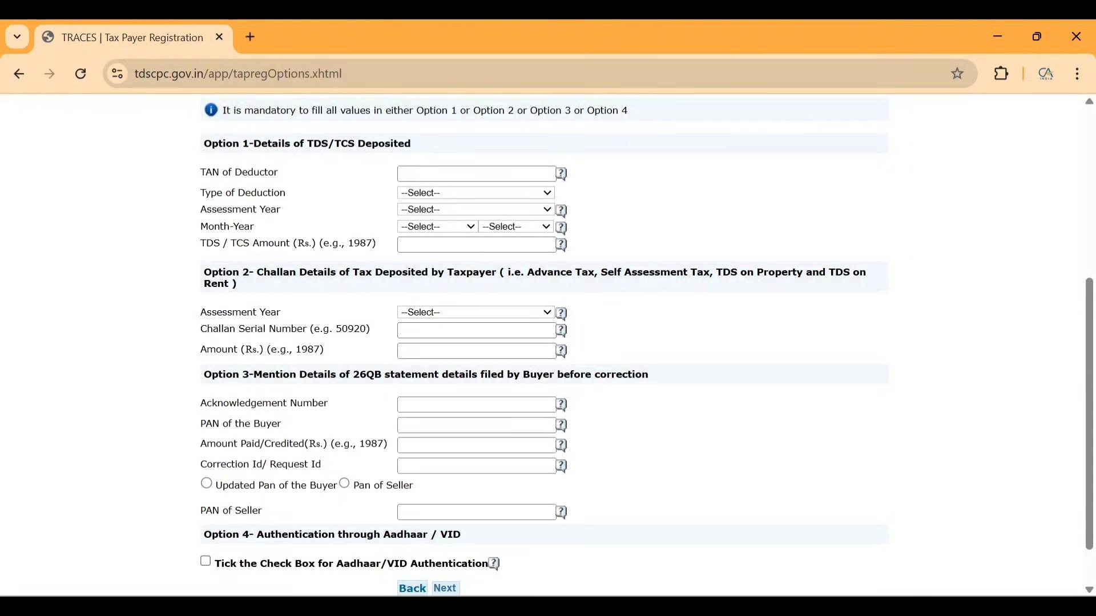
{"action": "left_click_drag", "start_coordinate": [262, 272], "coordinate": [425, 272]}
{"action": "left_click", "coordinate": [335, 295]}
{"action": "left_click_drag", "start_coordinate": [350, 375], "coordinate": [657, 390]}
{"action": "left_click_drag", "start_coordinate": [255, 535], "coordinate": [482, 542]}
{"action": "left_click", "coordinate": [206, 562]}
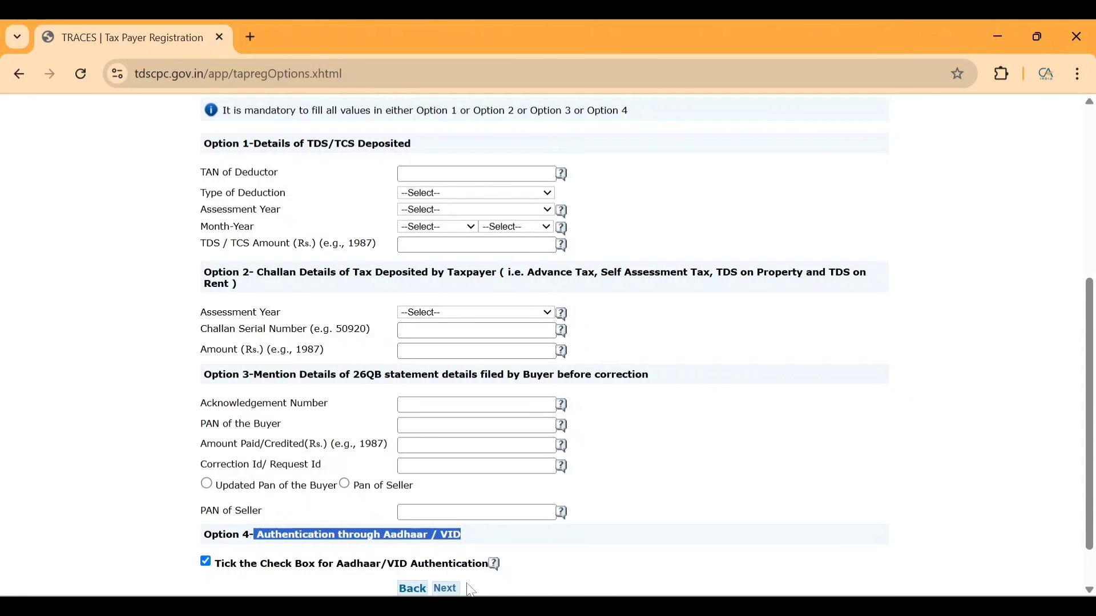
{"action": "left_click", "coordinate": [446, 589]}
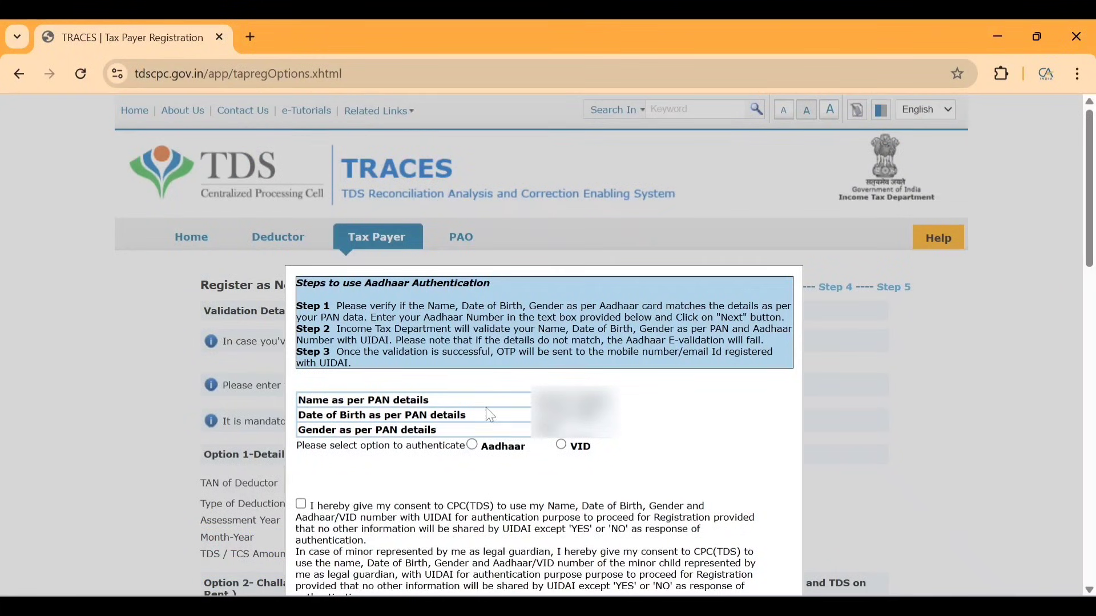
Authenticate with the Aadhaar number, give consent, and submit the OTP for verification.
{"action": "left_click", "coordinate": [473, 446]}
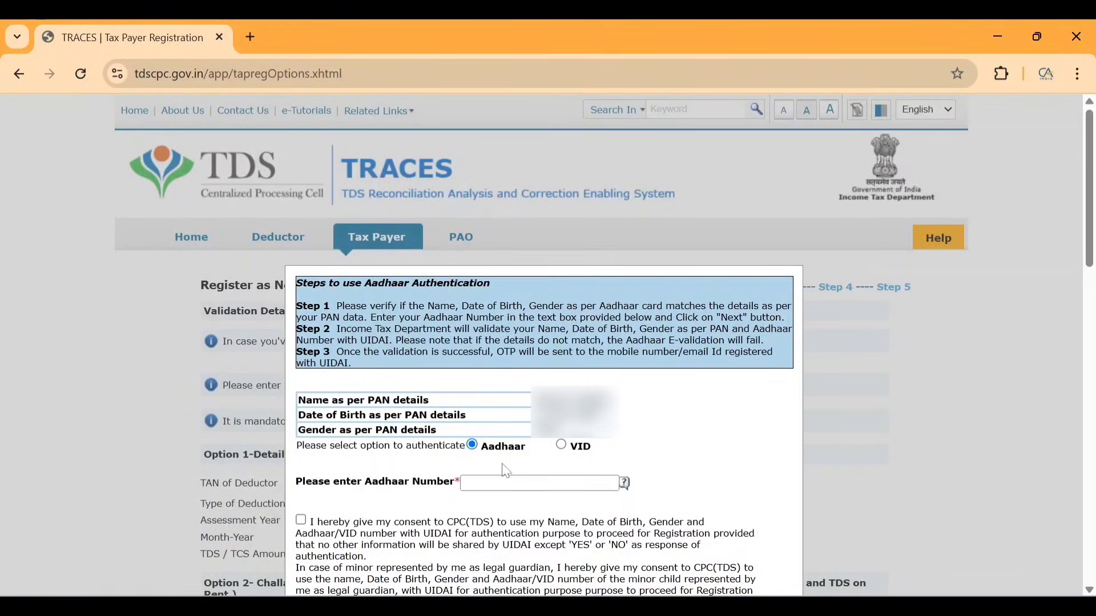
{"action": "left_click", "coordinate": [503, 484]}
{"action": "type", "text": "***"}
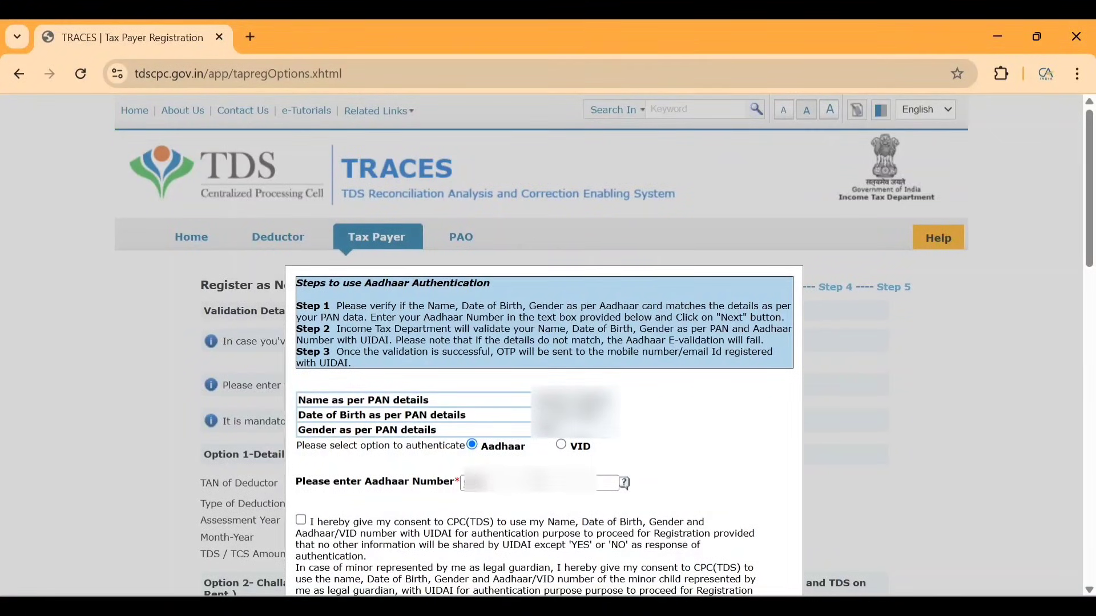
{"action": "left_click", "coordinate": [301, 520]}
{"action": "scroll", "coordinate": [368, 500], "scroll_direction": "down", "scroll_amount": 5}
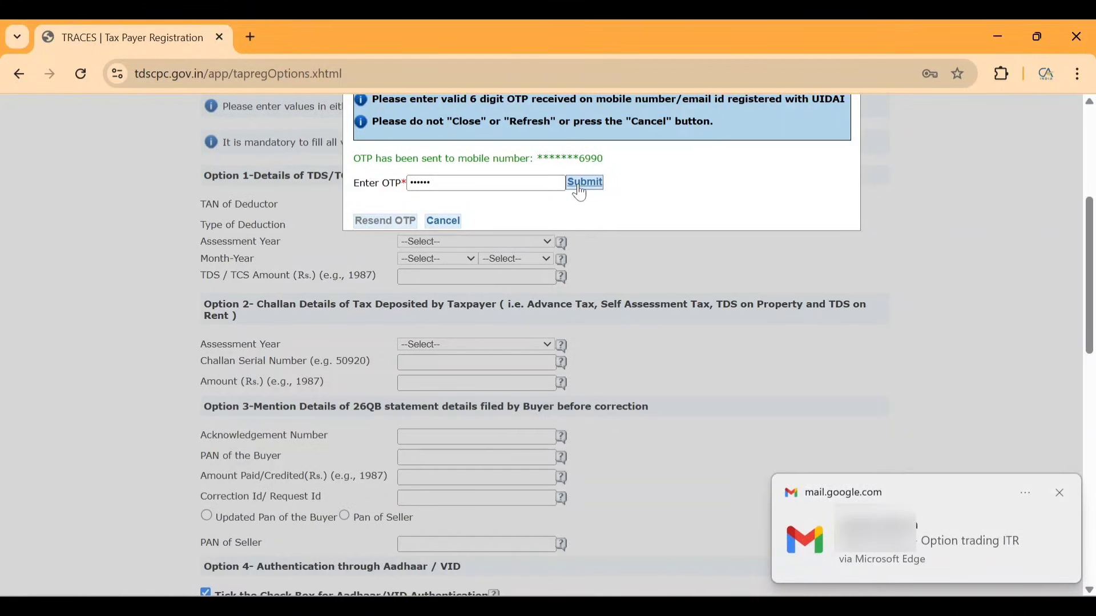
{"action": "left_click", "coordinate": [583, 183]}
Fill in the communication address, starting with the flat/block number, and continue to login details.
{"action": "scroll", "coordinate": [426, 419], "scroll_direction": "down", "scroll_amount": 2}
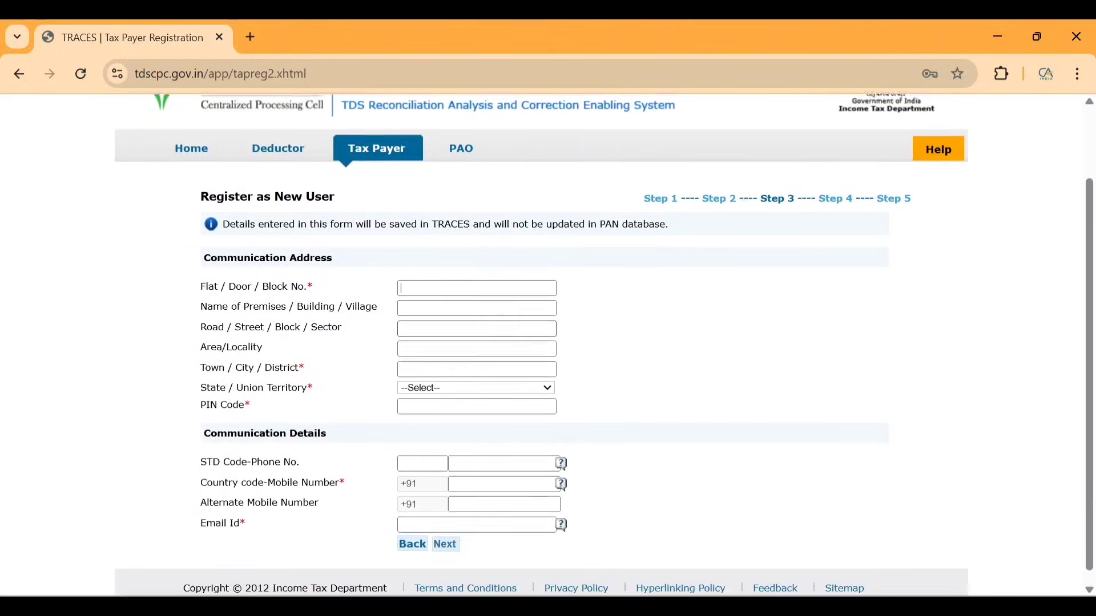
{"action": "left_click", "coordinate": [477, 275]}
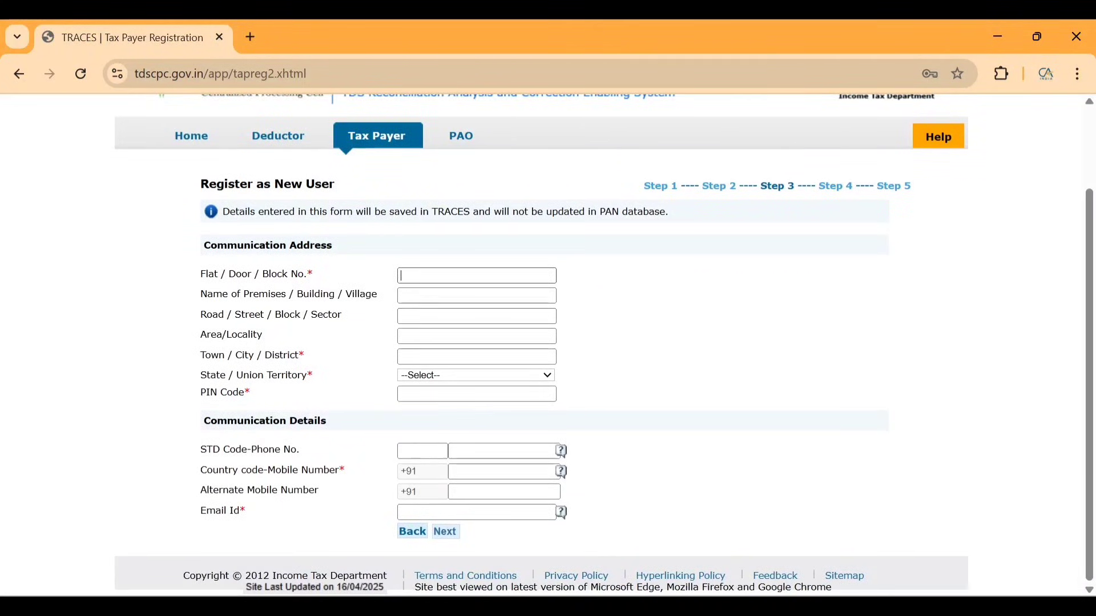
{"action": "type", "text": "V"}
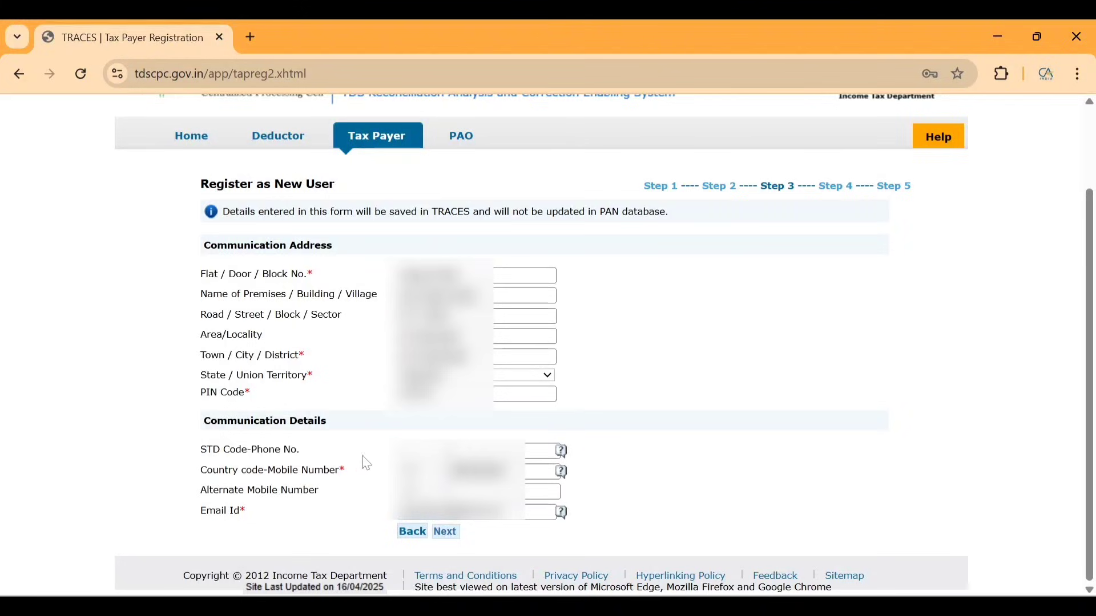
{"action": "left_click", "coordinate": [446, 531]}
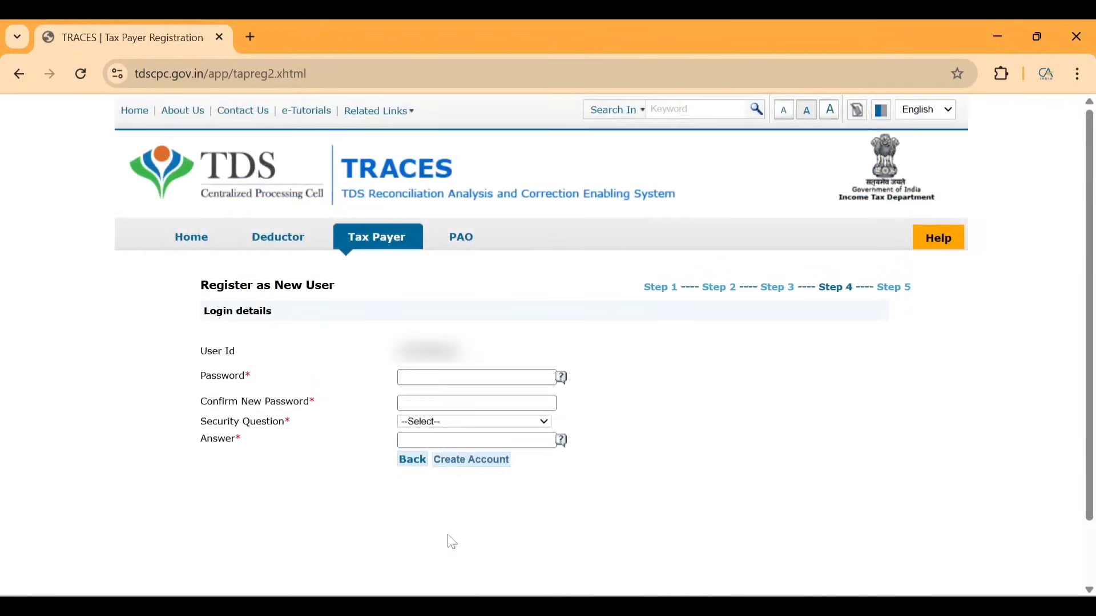
Set the login password and the childhood-nickname security question with its answer, then create the account.
{"action": "left_click", "coordinate": [476, 378]}
{"action": "type", "text": "•••"}
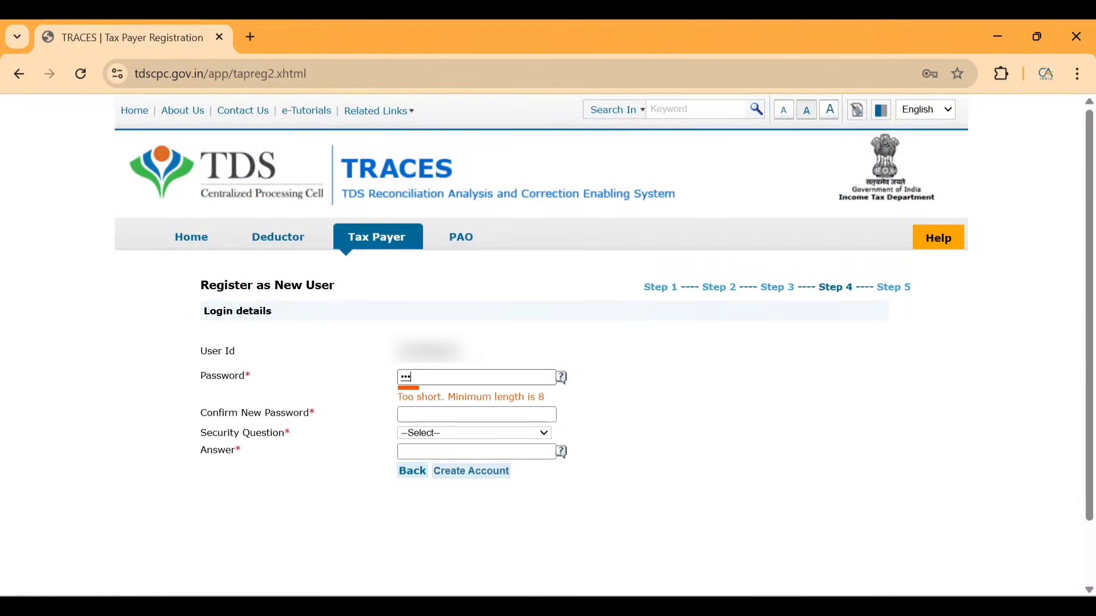
{"action": "key", "text": "BackSpace"}
{"action": "key", "text": "BackSpace"}
{"action": "key", "text": "BackSpace"}
{"action": "key", "text": "BackSpace"}
{"action": "type", "text": "••••••"}
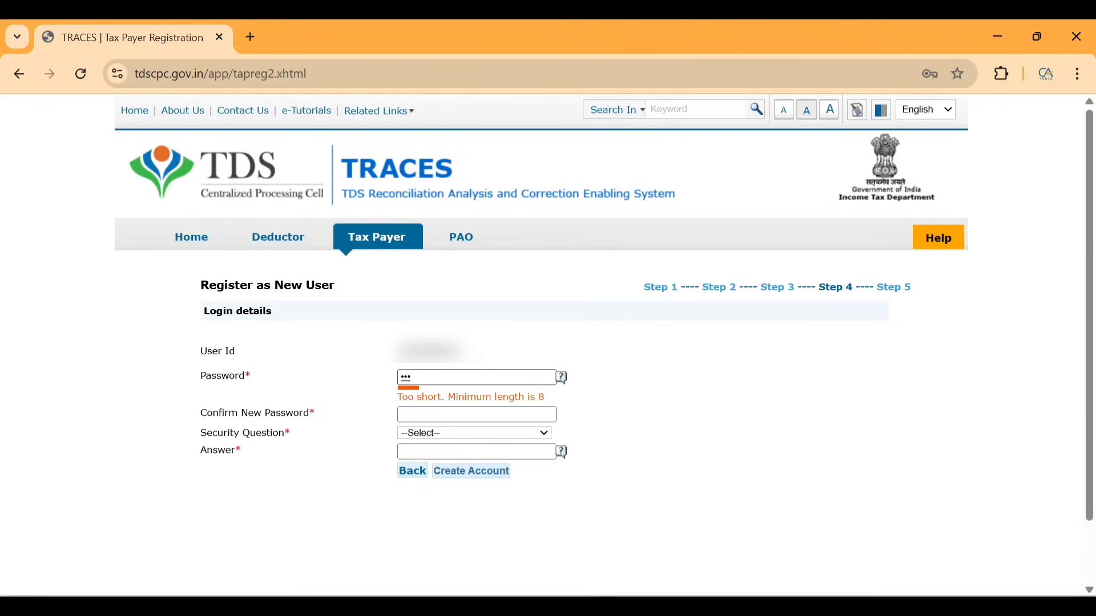
{"action": "type", "text": "•••••••"}
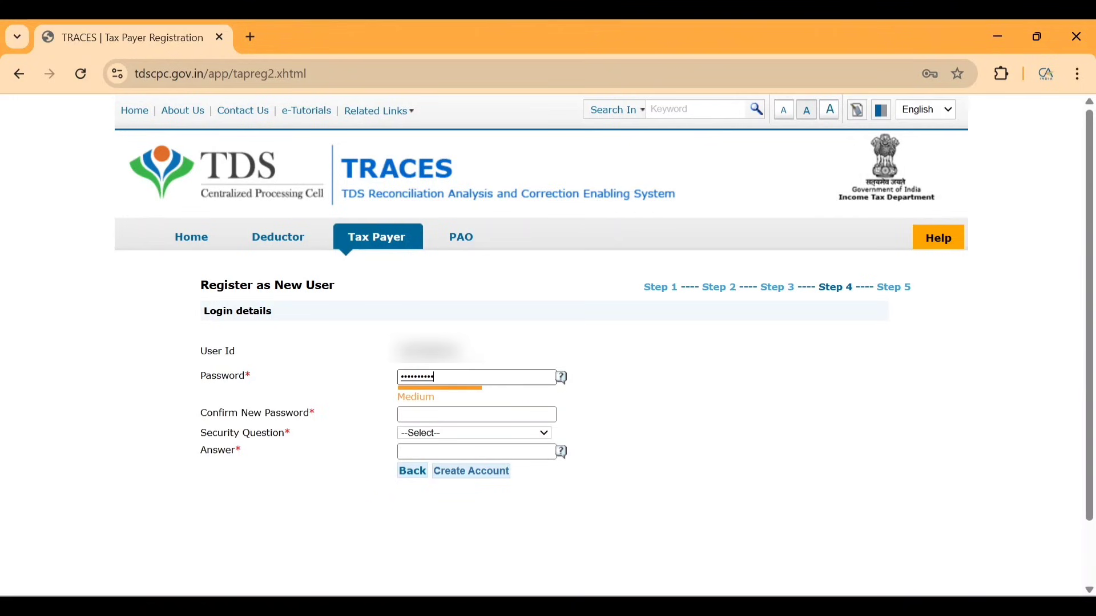
{"action": "type", "text": "••••••••••"}
{"action": "left_click", "coordinate": [439, 435]}
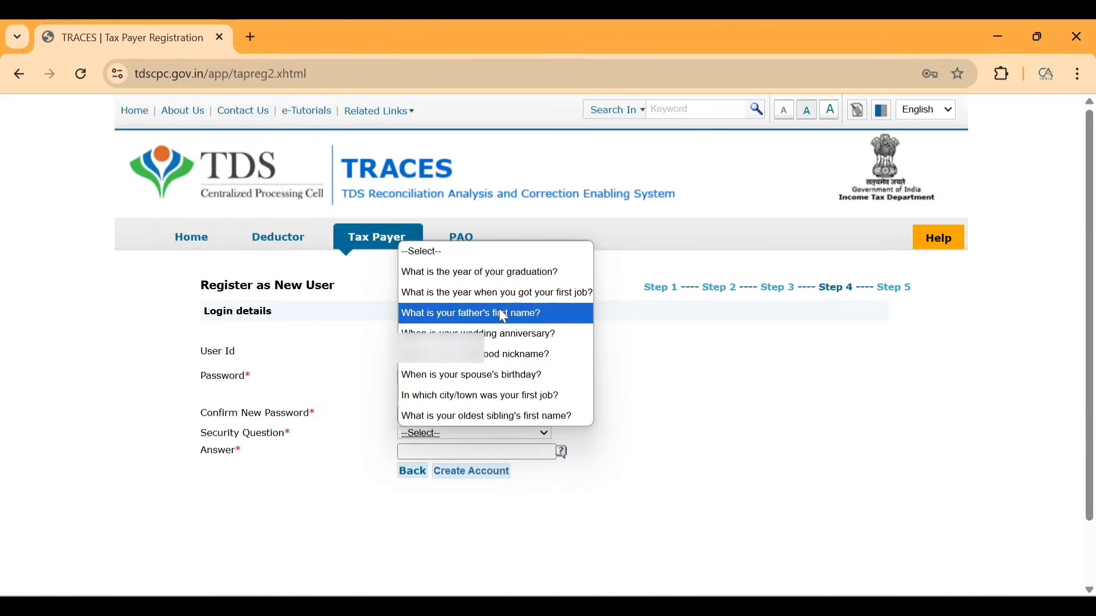
{"action": "left_click", "coordinate": [517, 354]}
{"action": "left_click", "coordinate": [476, 454]}
{"action": "type", "text": "•••••••••"}
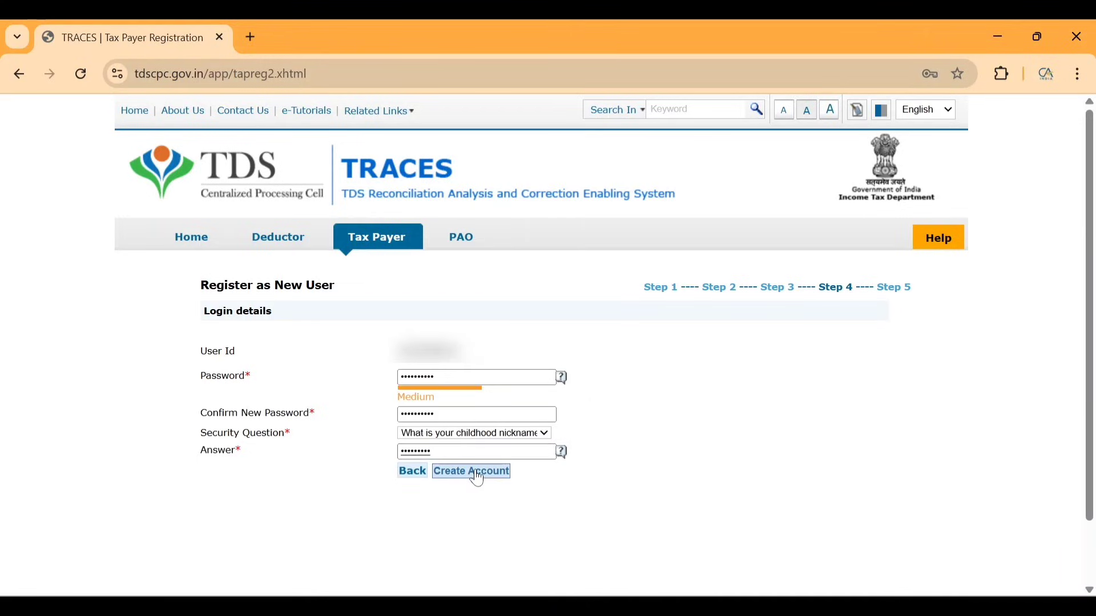
{"action": "left_click", "coordinate": [478, 475]}
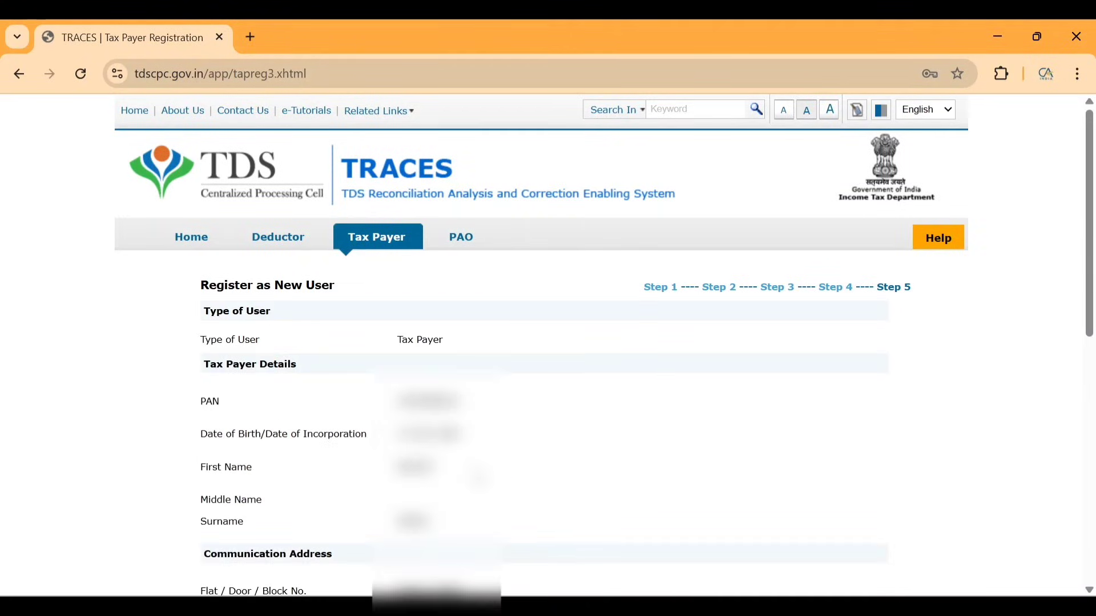
Confirm the registration details and note which activation code goes in which field.
{"action": "scroll", "coordinate": [548, 342], "scroll_direction": "down", "scroll_amount": 2}
{"action": "scroll", "coordinate": [548, 343], "scroll_direction": "down", "scroll_amount": 8}
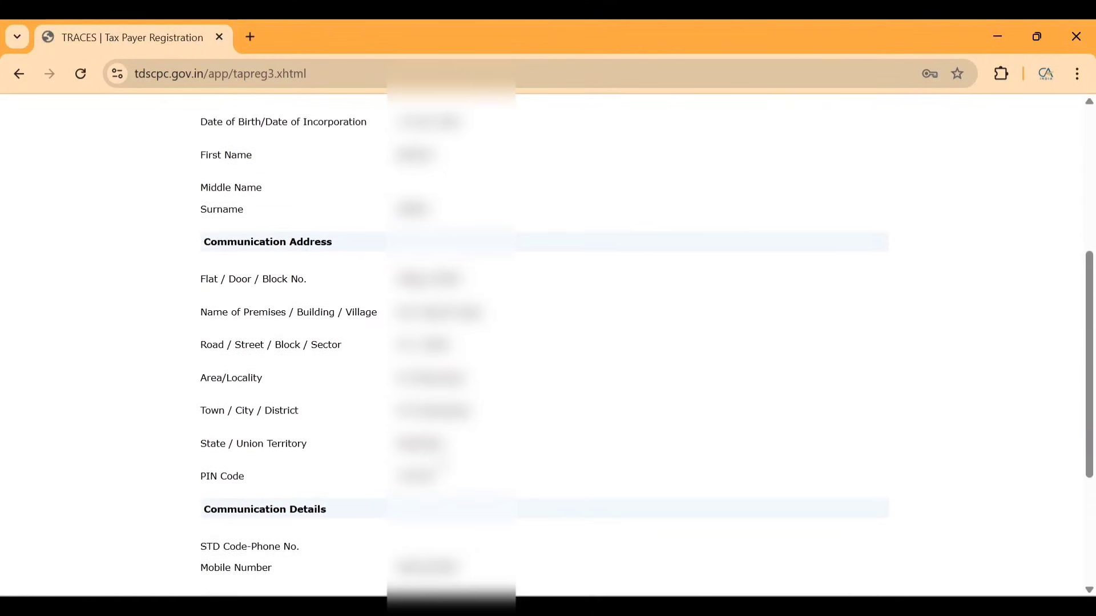
{"action": "left_click", "coordinate": [455, 535]}
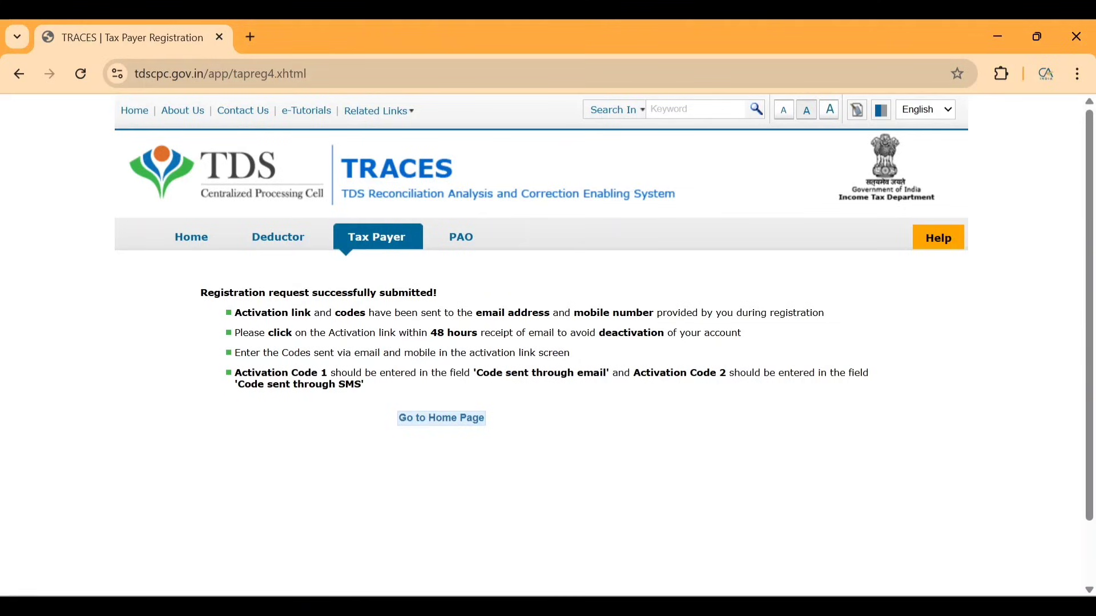
{"action": "left_click_drag", "start_coordinate": [255, 373], "coordinate": [291, 373]}
{"action": "left_click_drag", "start_coordinate": [530, 373], "coordinate": [609, 391]}
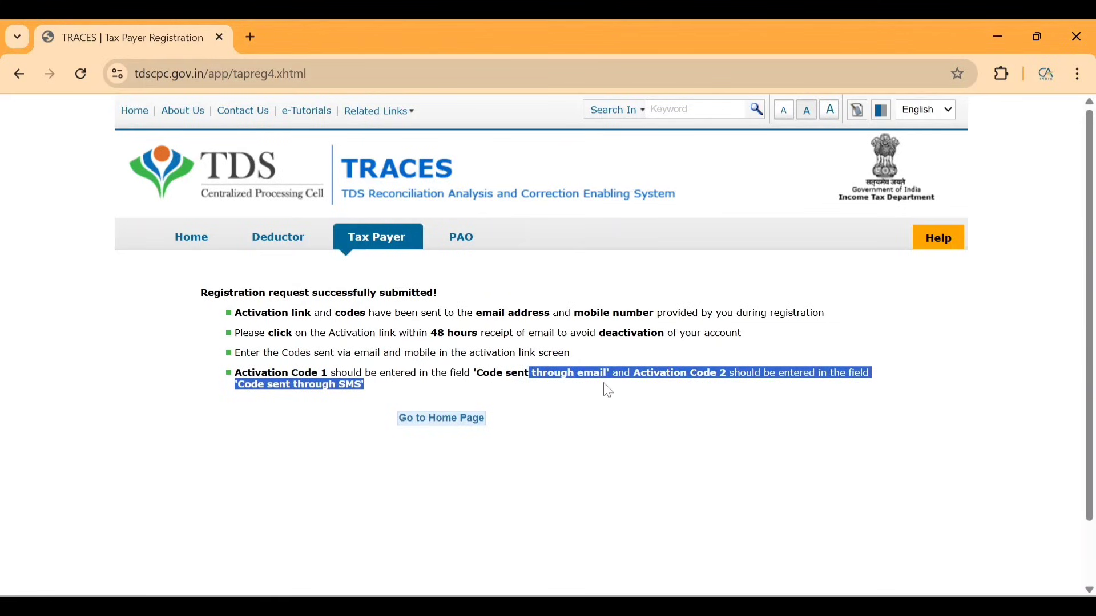
{"action": "left_click", "coordinate": [291, 405]}
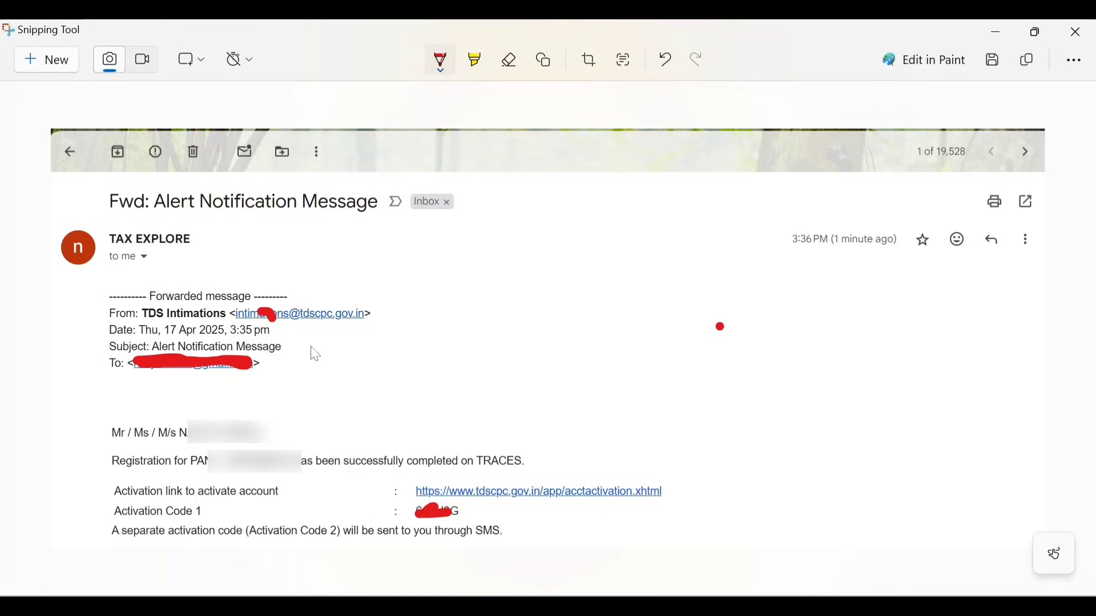
Mark the subject, sender line, activation link, Activation Code 1 and SMS-code note in red.
{"action": "left_click_drag", "start_coordinate": [112, 220], "coordinate": [201, 213]}
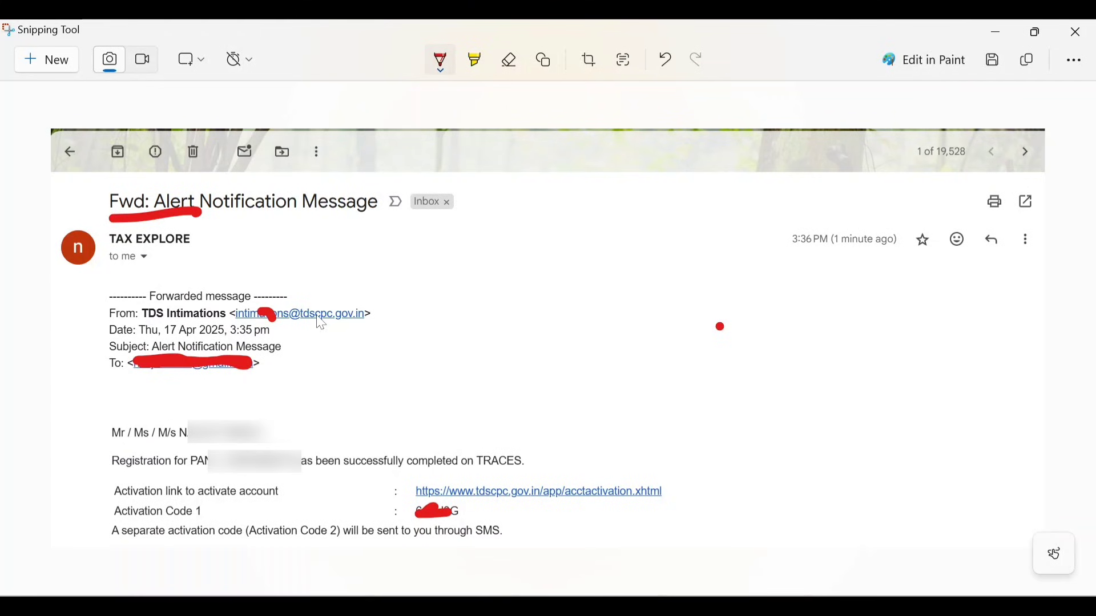
{"action": "mouse_move", "coordinate": [342, 328]}
{"action": "left_mouse_down"}
{"action": "mouse_move", "coordinate": [451, 291]}
{"action": "mouse_move", "coordinate": [343, 348]}
{"action": "mouse_move", "coordinate": [364, 347]}
{"action": "left_mouse_up"}
{"action": "mouse_move", "coordinate": [412, 507]}
{"action": "left_mouse_down"}
{"action": "mouse_move", "coordinate": [705, 499]}
{"action": "mouse_move", "coordinate": [449, 482]}
{"action": "mouse_move", "coordinate": [377, 520]}
{"action": "mouse_move", "coordinate": [488, 505]}
{"action": "left_mouse_up"}
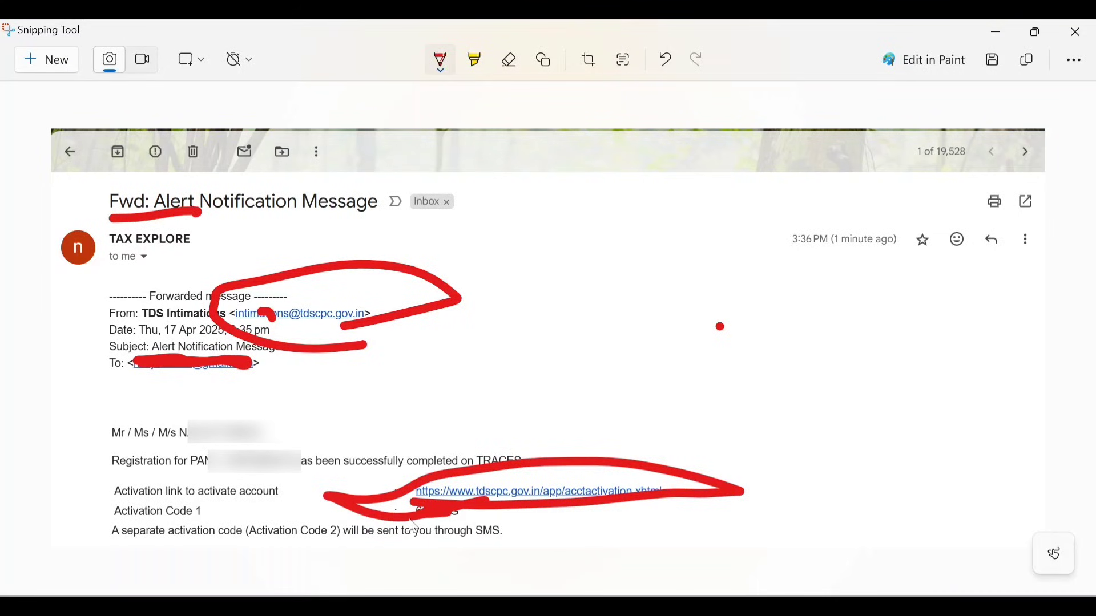
{"action": "left_click_drag", "start_coordinate": [171, 523], "coordinate": [258, 509]}
{"action": "left_click_drag", "start_coordinate": [474, 517], "coordinate": [399, 550]}
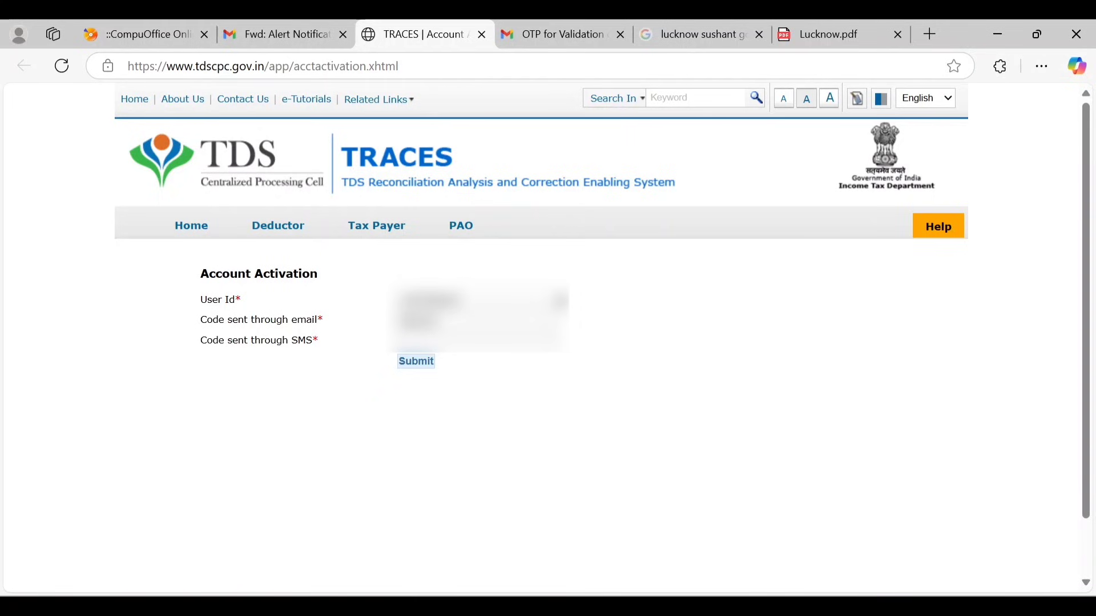
Submit the activation codes and confirm the 'Activation Successful!' message appears.
{"action": "left_click", "coordinate": [417, 363]}
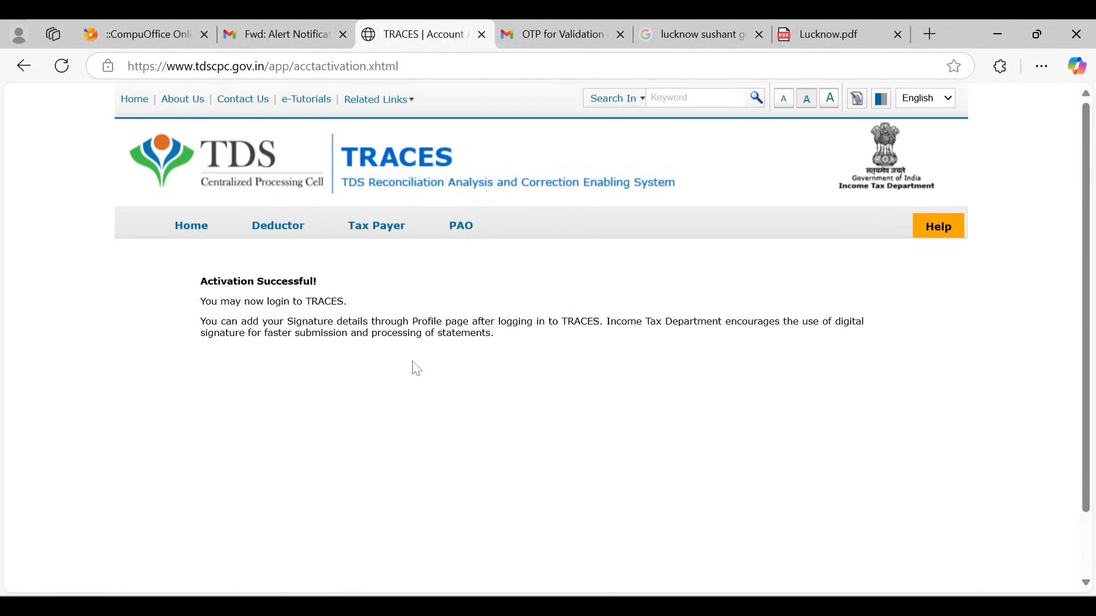
{"action": "left_click_drag", "start_coordinate": [197, 276], "coordinate": [313, 279]}
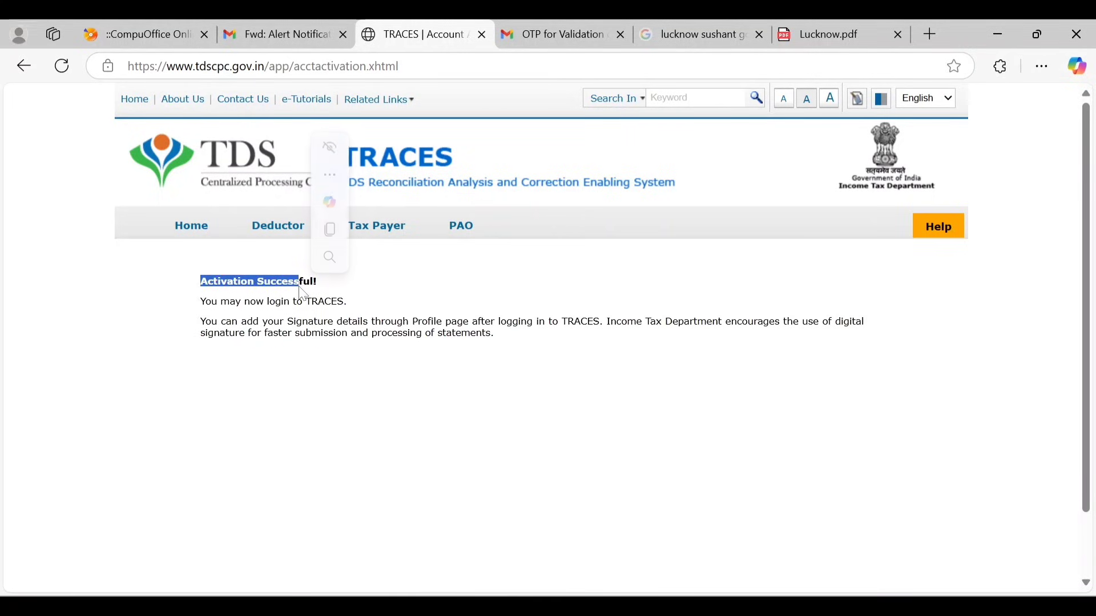
{"action": "left_click", "coordinate": [363, 313]}
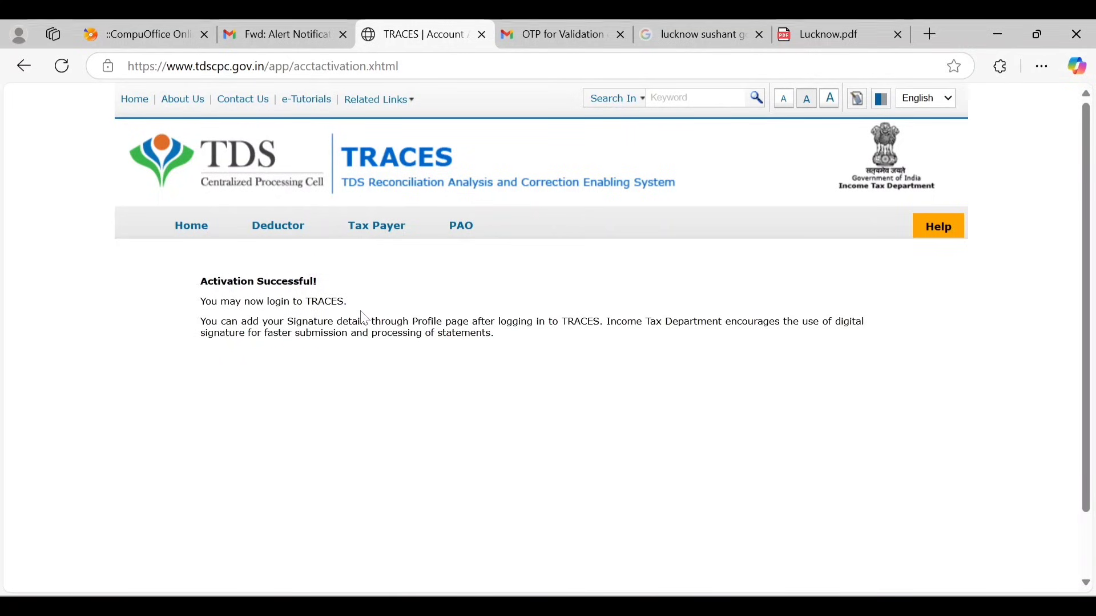
Log in to TRACES as a taxpayer with the saved user ID and the account password.
{"action": "left_click", "coordinate": [192, 226]}
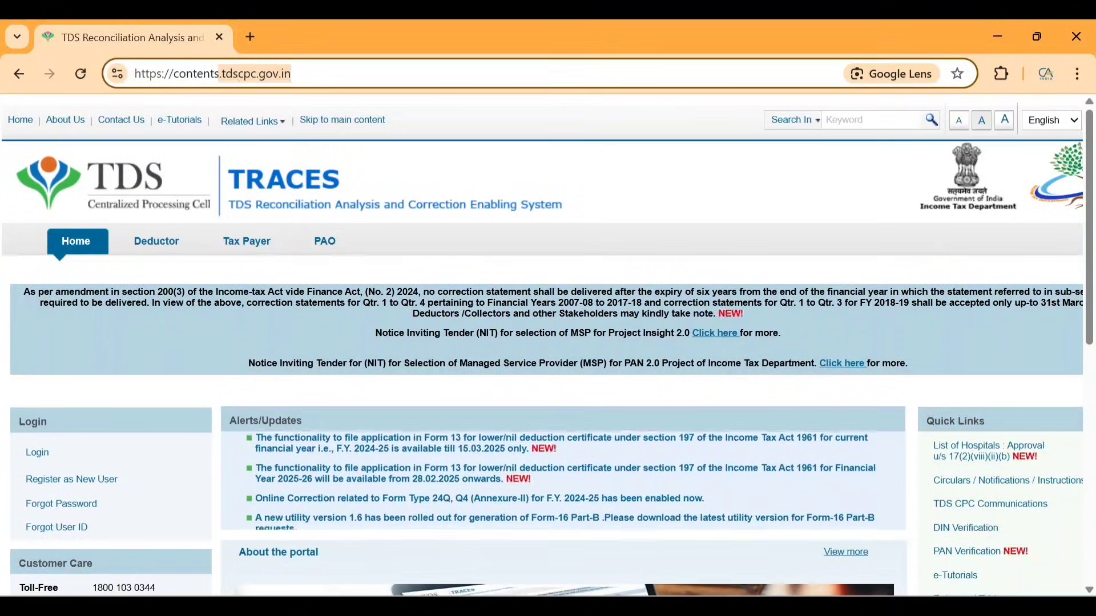
{"action": "mouse_move", "coordinate": [93, 484]}
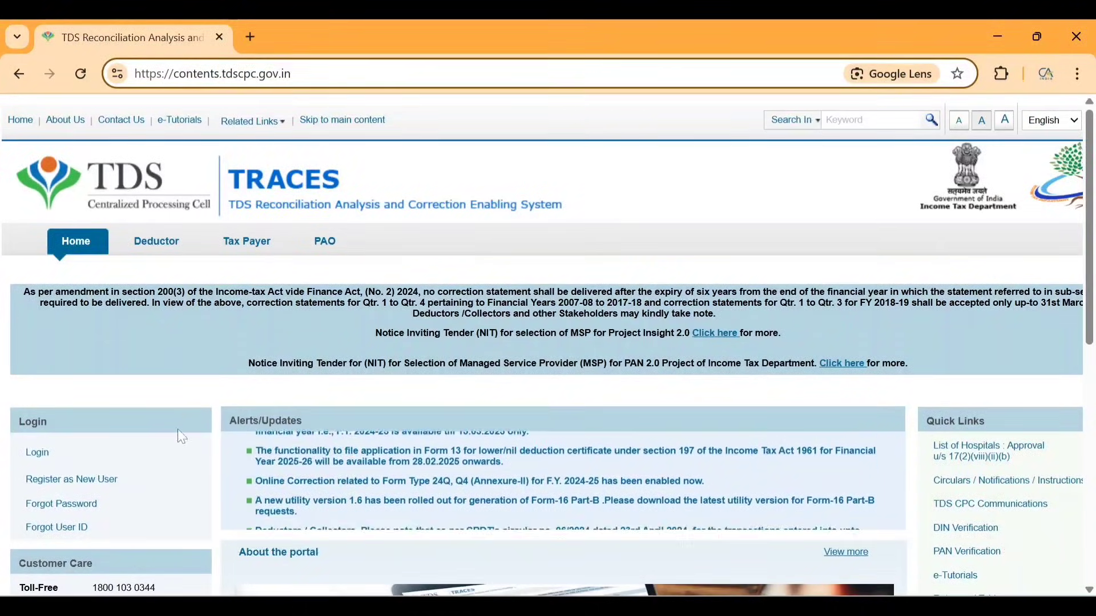
{"action": "mouse_move", "coordinate": [154, 452]}
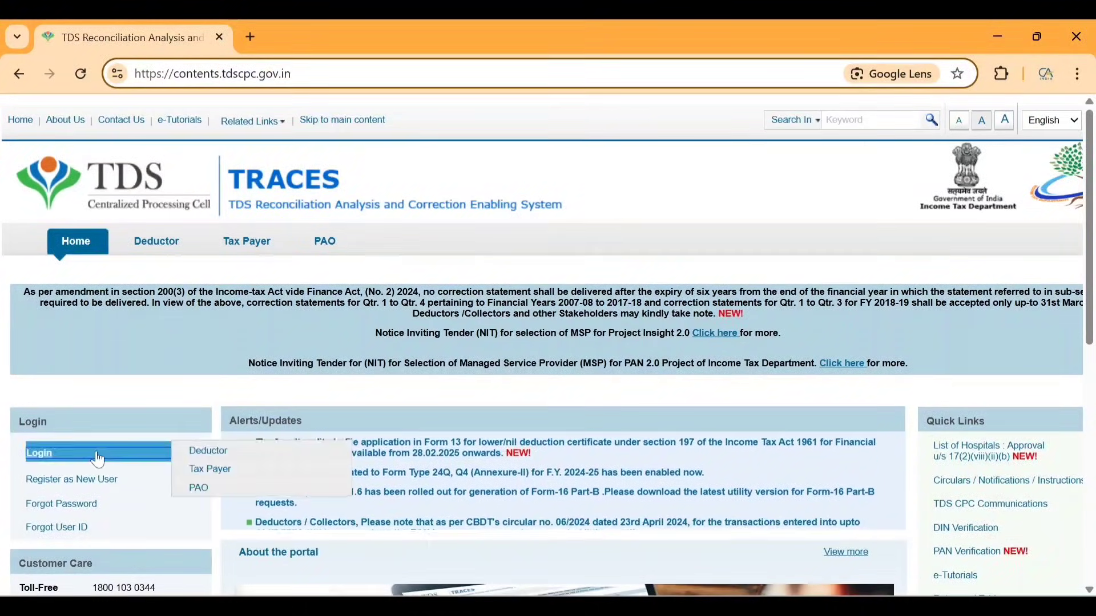
{"action": "left_click", "coordinate": [215, 471]}
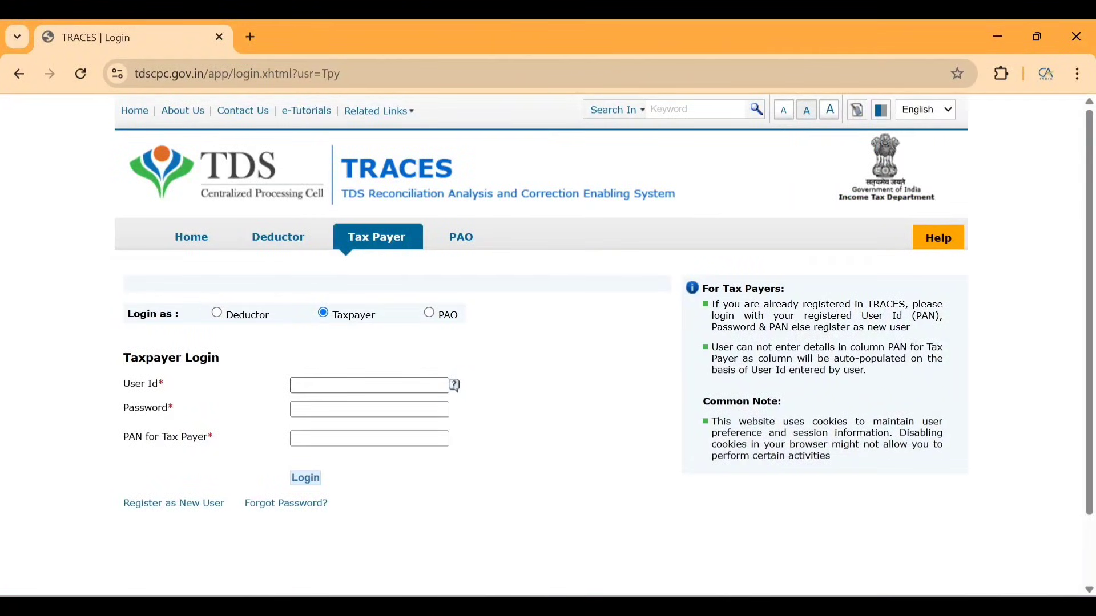
{"action": "key", "text": "ctrl+v"}
{"action": "key", "text": "Tab"}
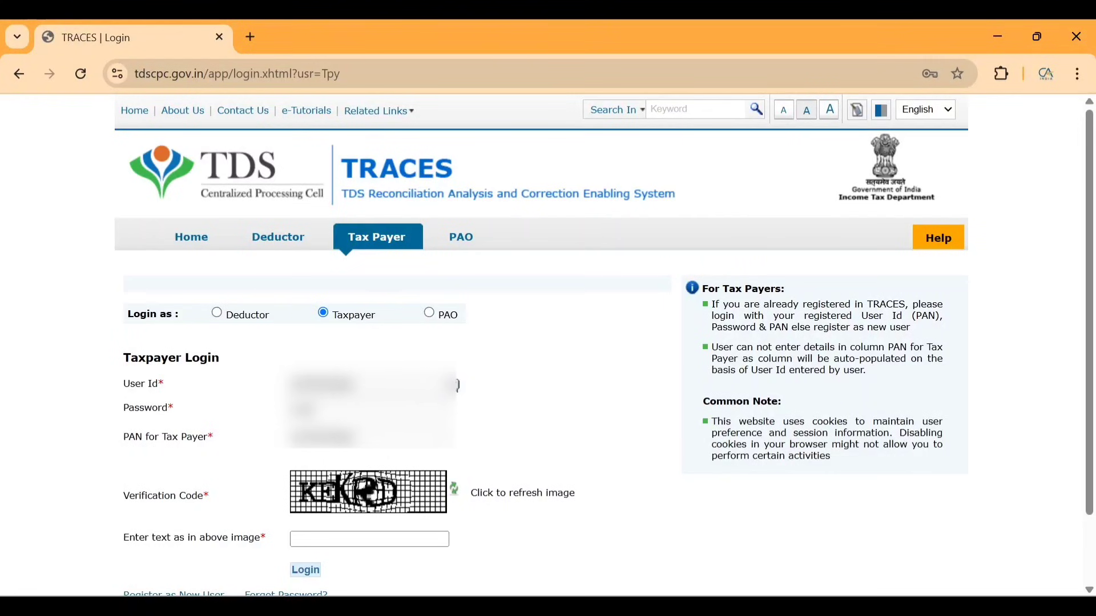
{"action": "type", "text": "•••"}
{"action": "key", "text": "Tab"}
{"action": "key", "text": "Tab"}
{"action": "key", "text": "Tab"}
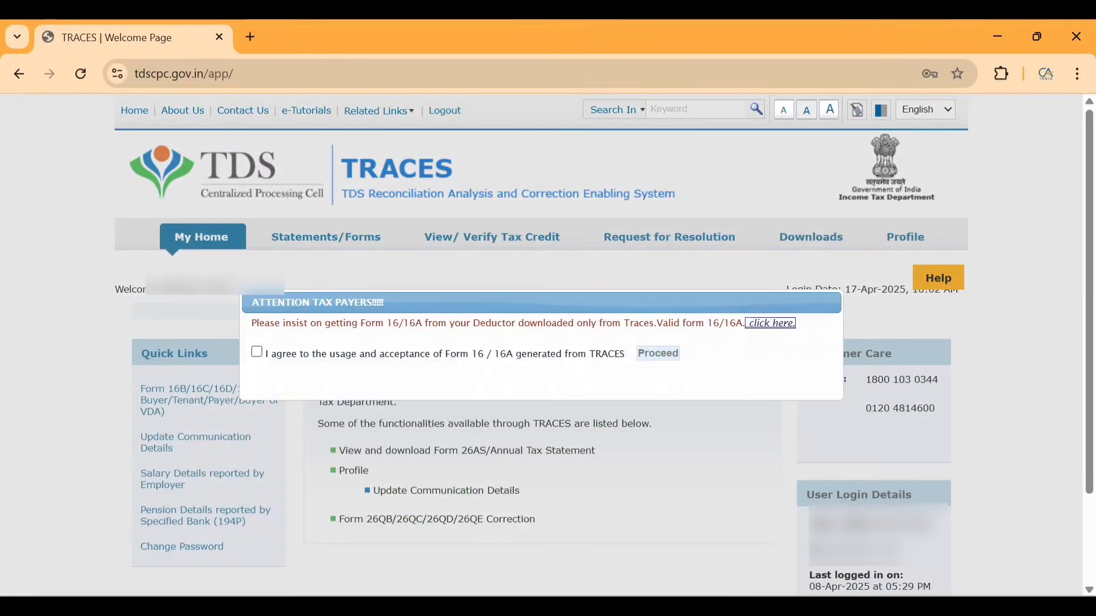
Accept the Form 16/16A usage notice and go to the Form 16B/16C/16D/16E request page.
{"action": "left_click", "coordinate": [257, 352]}
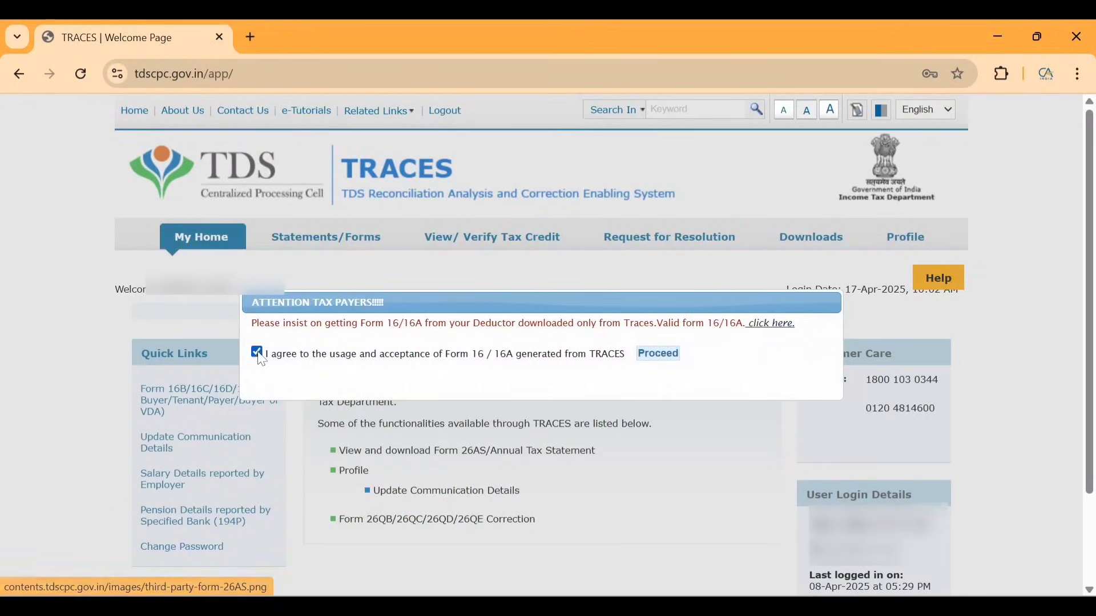
{"action": "left_click_drag", "start_coordinate": [372, 355], "coordinate": [491, 355]}
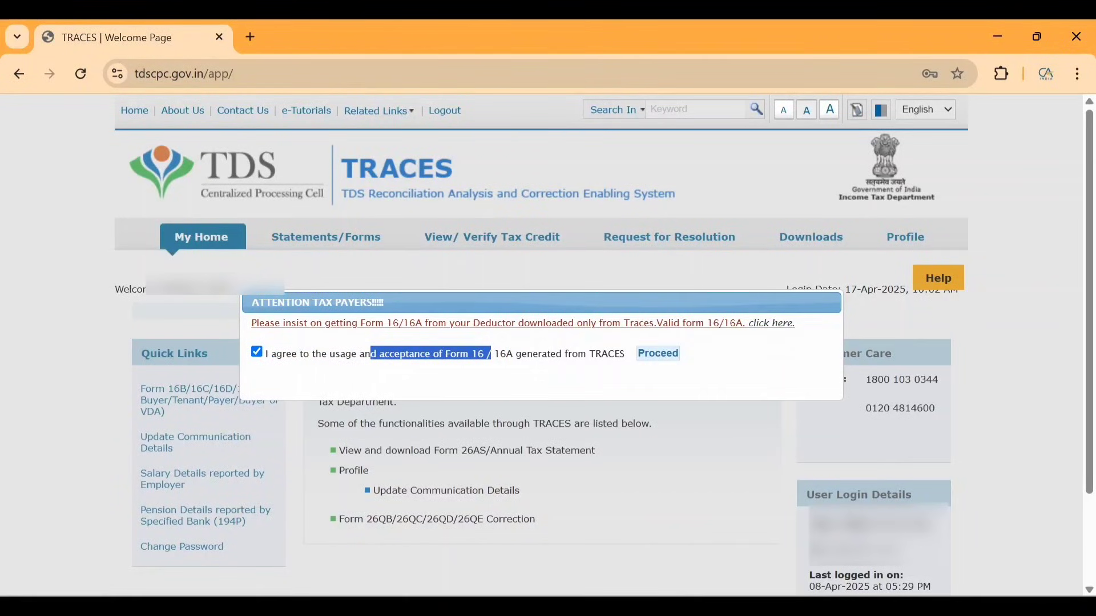
{"action": "left_click", "coordinate": [664, 357]}
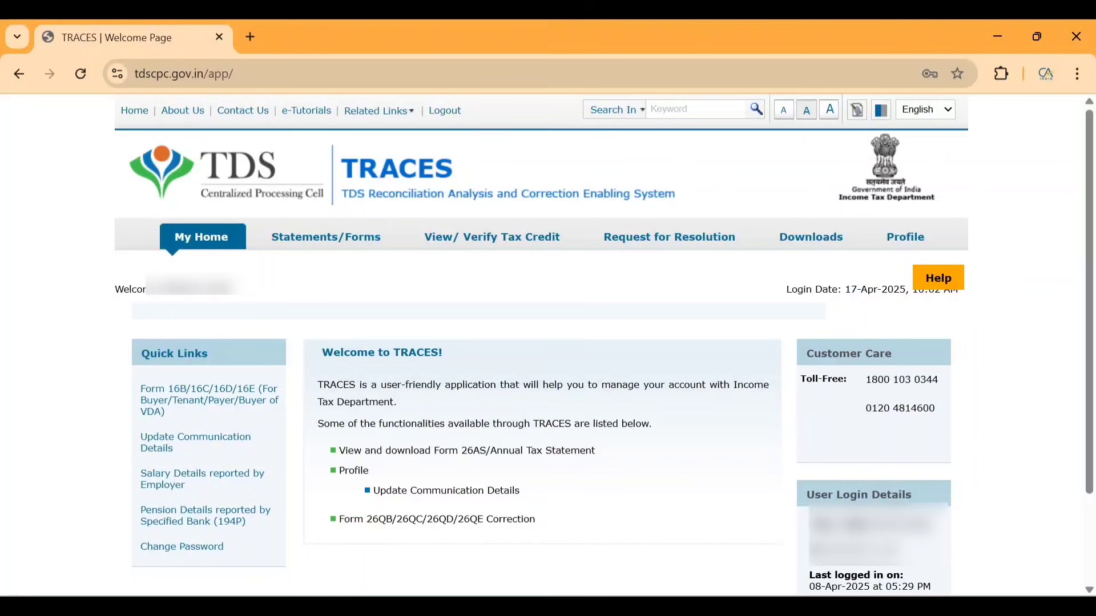
{"action": "left_click", "coordinate": [281, 390]}
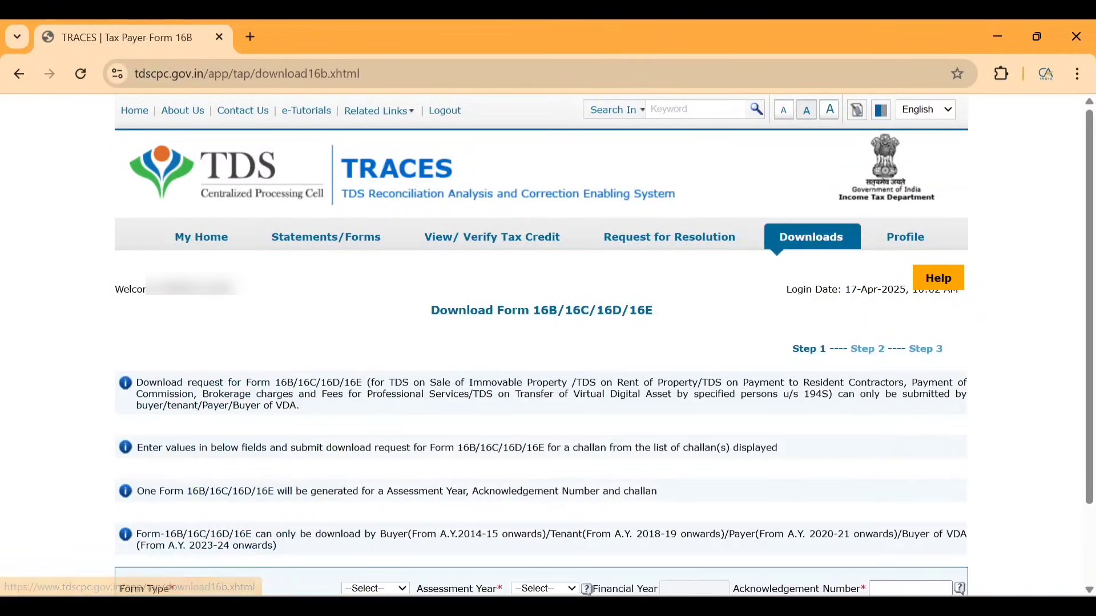
Choose form type 26QB and assessment year 2025-26 on the Form 16B request form.
{"action": "scroll", "coordinate": [337, 490], "scroll_direction": "down", "scroll_amount": 2}
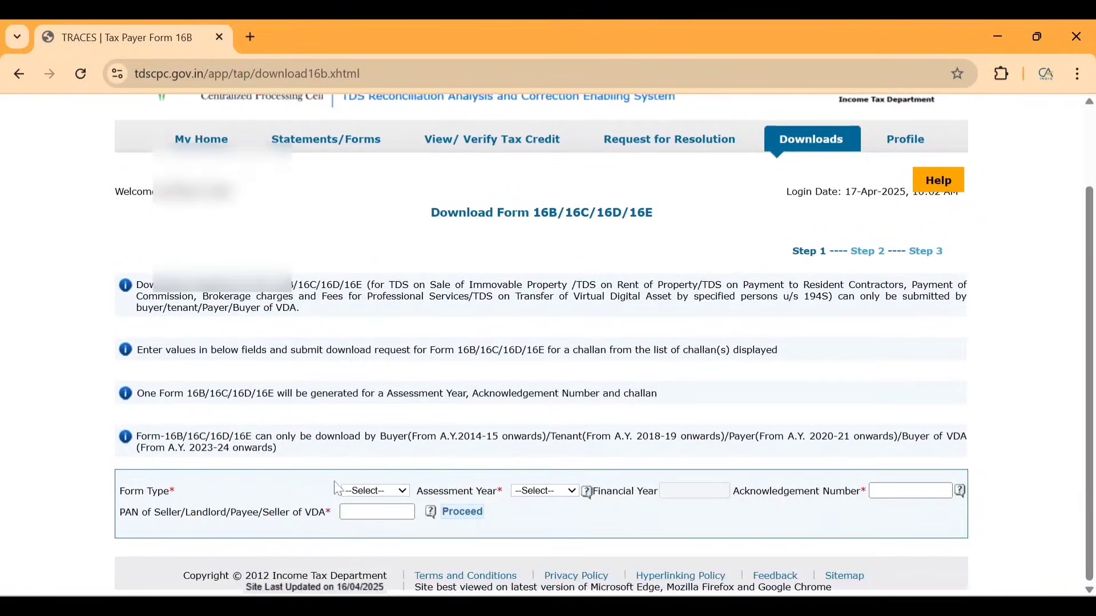
{"action": "left_click", "coordinate": [365, 492]}
{"action": "left_click", "coordinate": [364, 492]}
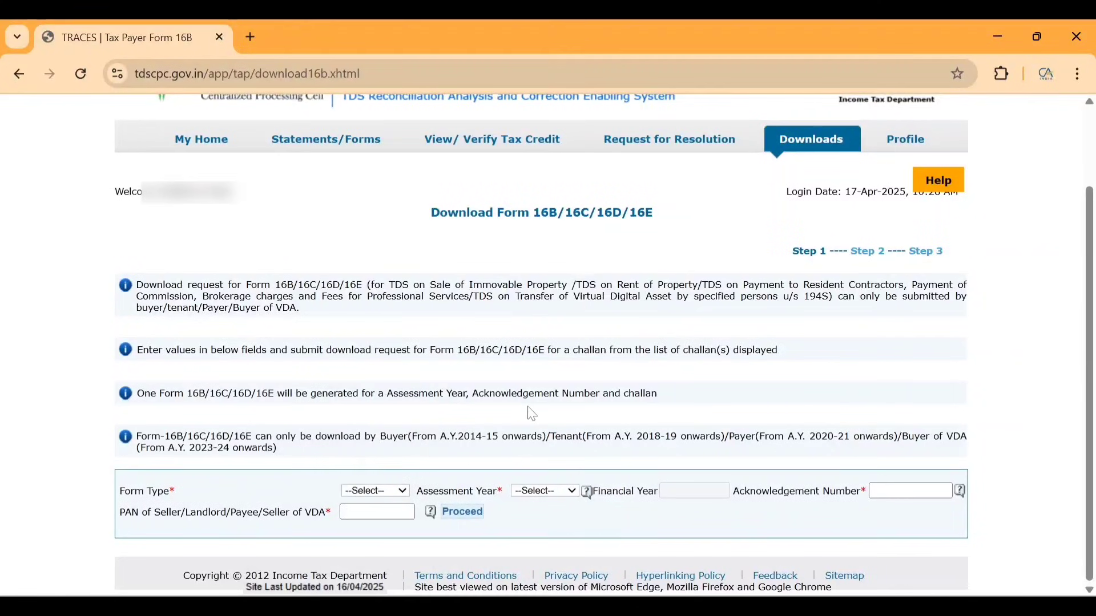
{"action": "left_click", "coordinate": [381, 490]}
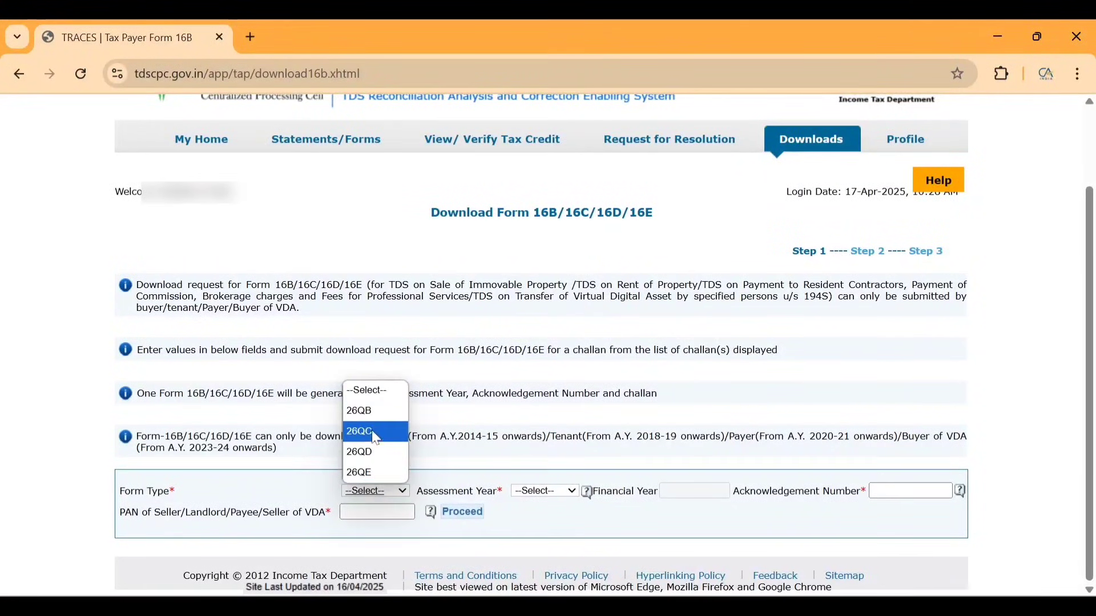
{"action": "left_click", "coordinate": [356, 412]}
{"action": "left_click", "coordinate": [568, 491]}
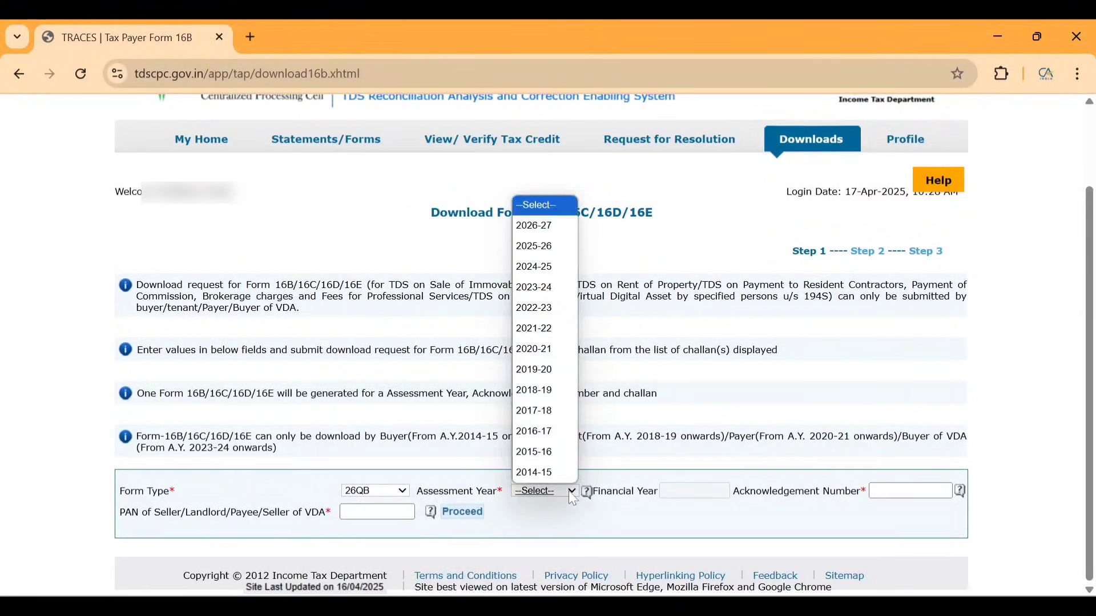
{"action": "left_click", "coordinate": [543, 247]}
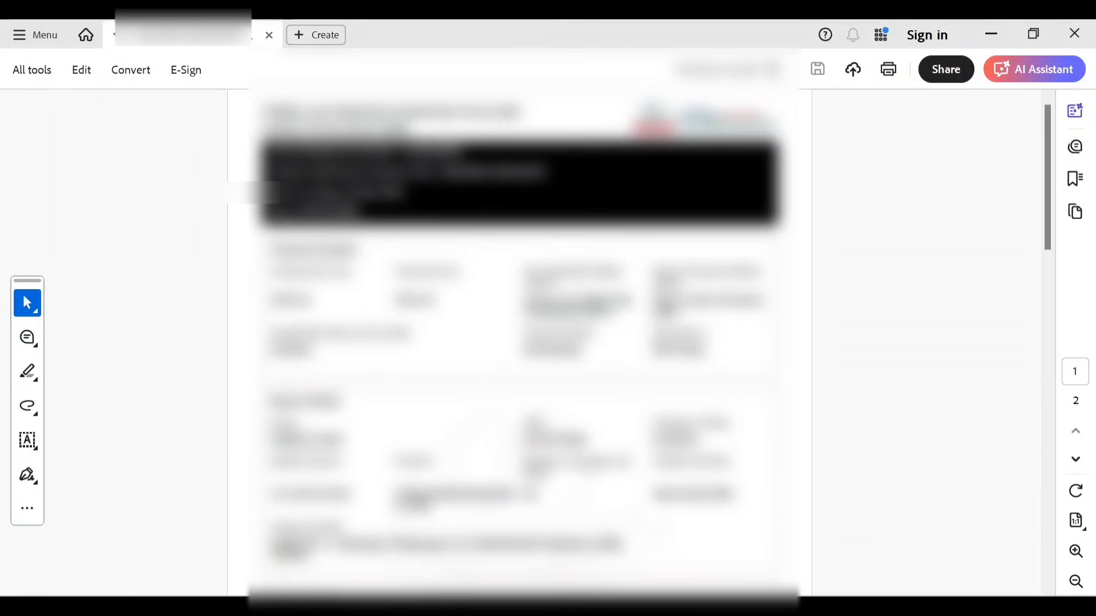
{"action": "scroll", "coordinate": [519, 343], "scroll_direction": "down", "scroll_amount": 5}
{"action": "scroll", "coordinate": [415, 138], "scroll_direction": "up", "scroll_amount": 5}
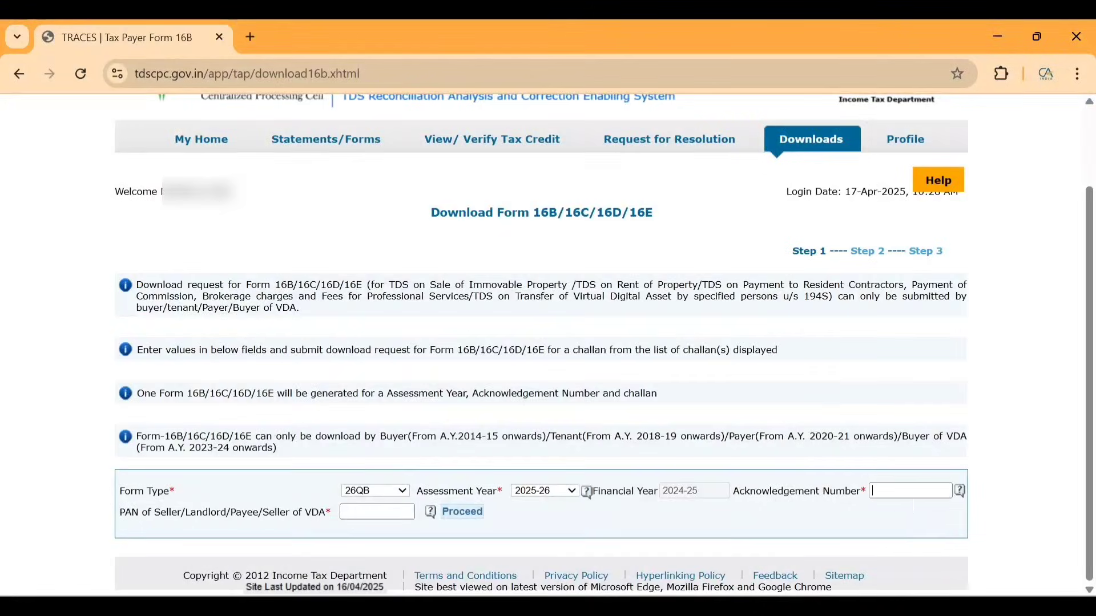
Paste the challan acknowledgement number, then select the seller's PAN in the 26QB statement.
{"action": "key", "text": "ctrl+v"}
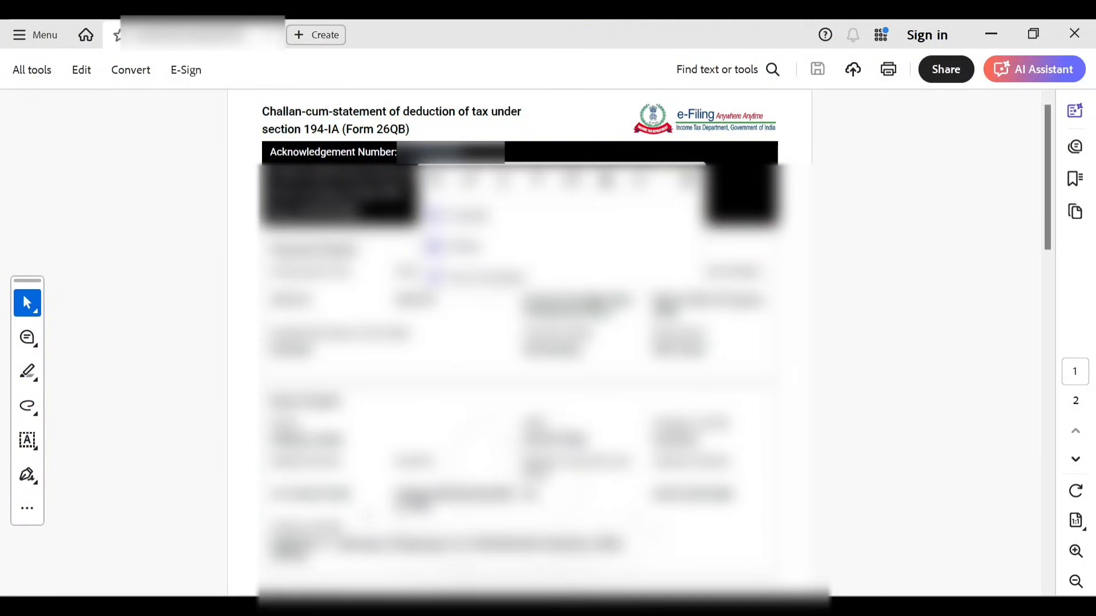
{"action": "scroll", "coordinate": [519, 343], "scroll_direction": "down", "scroll_amount": 5}
{"action": "double_click", "coordinate": [549, 365]}
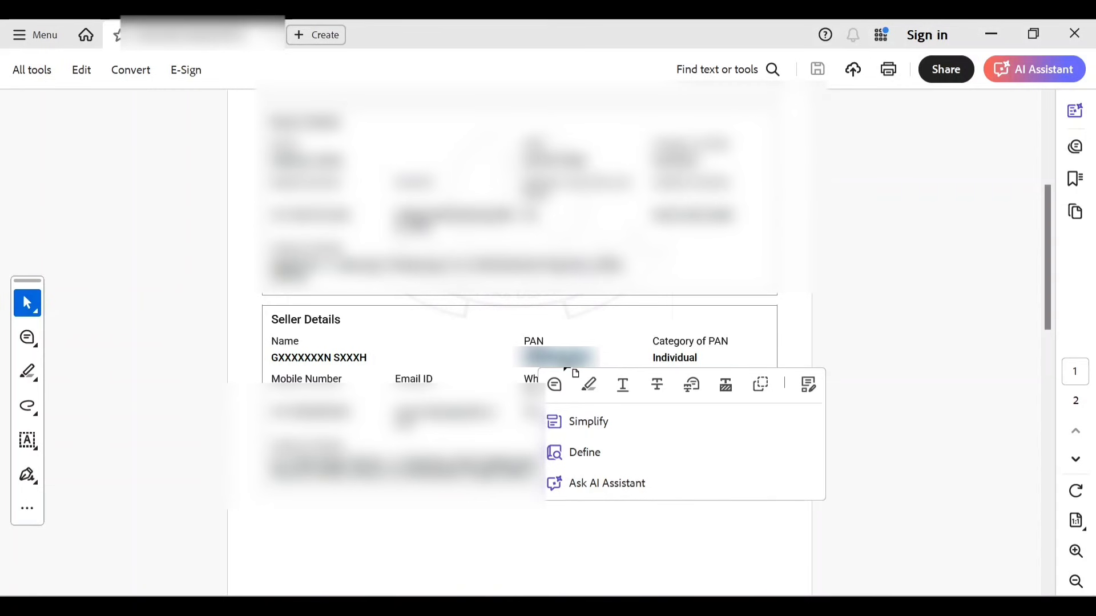
{"action": "left_click", "coordinate": [573, 370]}
Paste the seller's PAN into PAN of Seller and proceed to the print details.
{"action": "key", "text": "alt+Tab"}
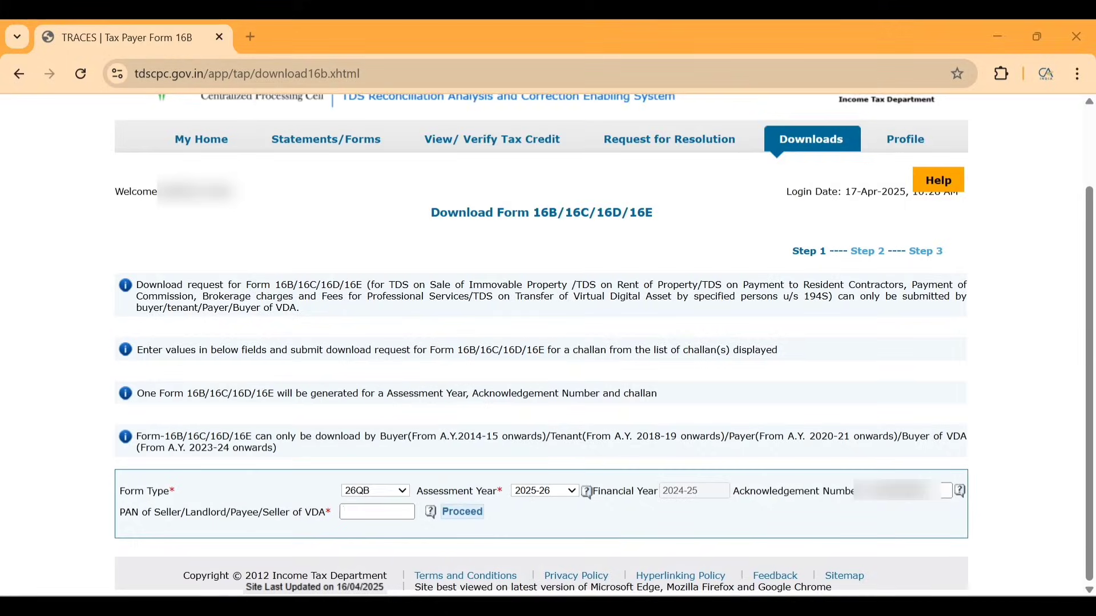
{"action": "left_click", "coordinate": [377, 512]}
{"action": "key", "text": "ctrl+v"}
{"action": "left_click", "coordinate": [464, 514]}
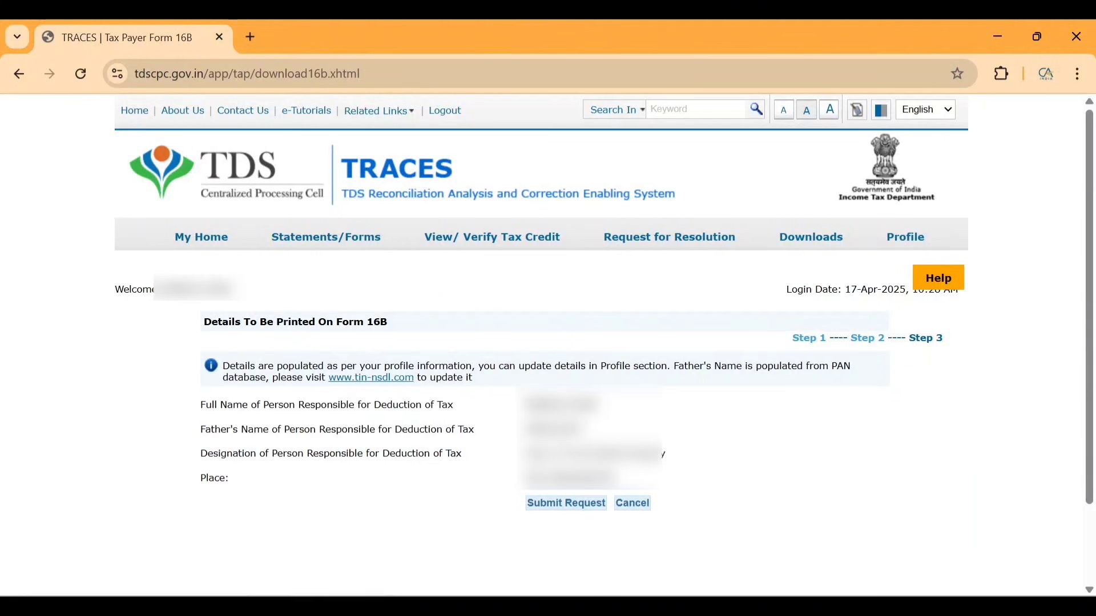
Submit the Form 16B download request and note the new request number.
{"action": "left_click_drag", "start_coordinate": [201, 404], "coordinate": [666, 419]}
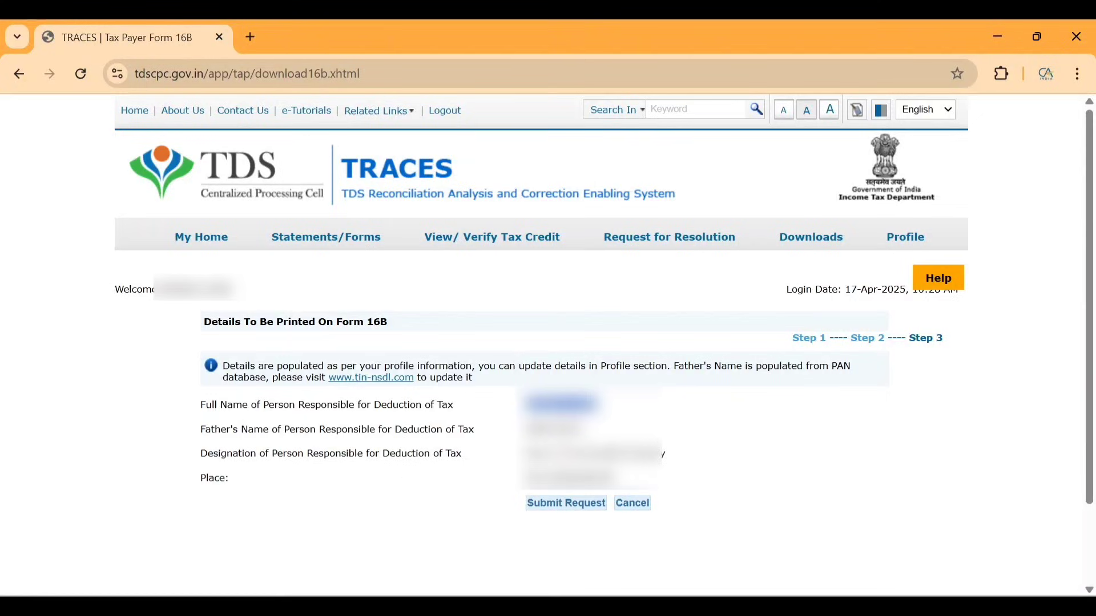
{"action": "left_click", "coordinate": [557, 514]}
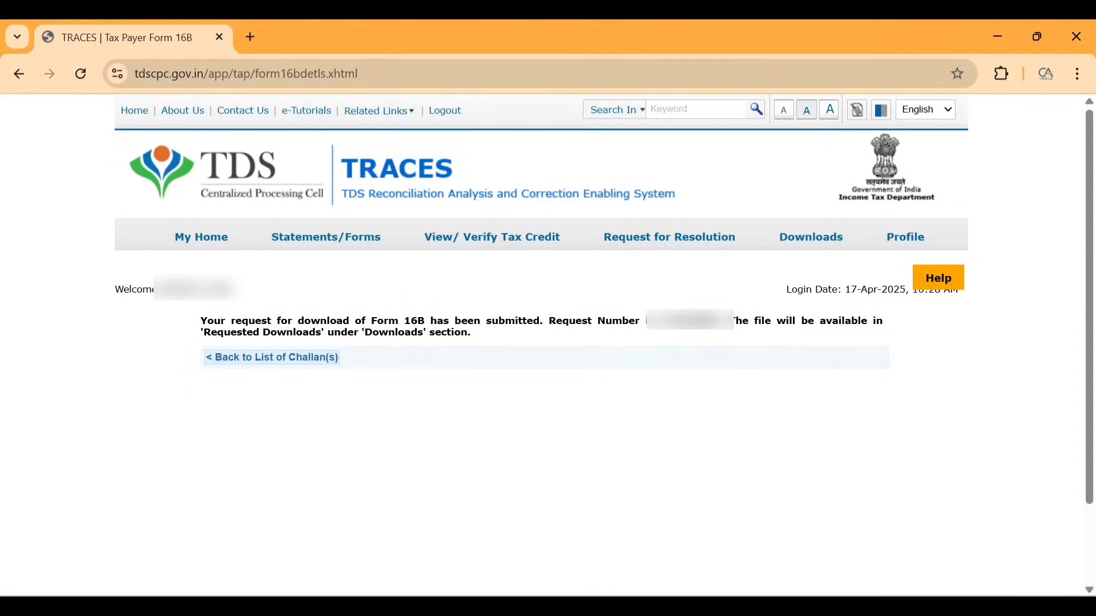
{"action": "double_click", "coordinate": [689, 321]}
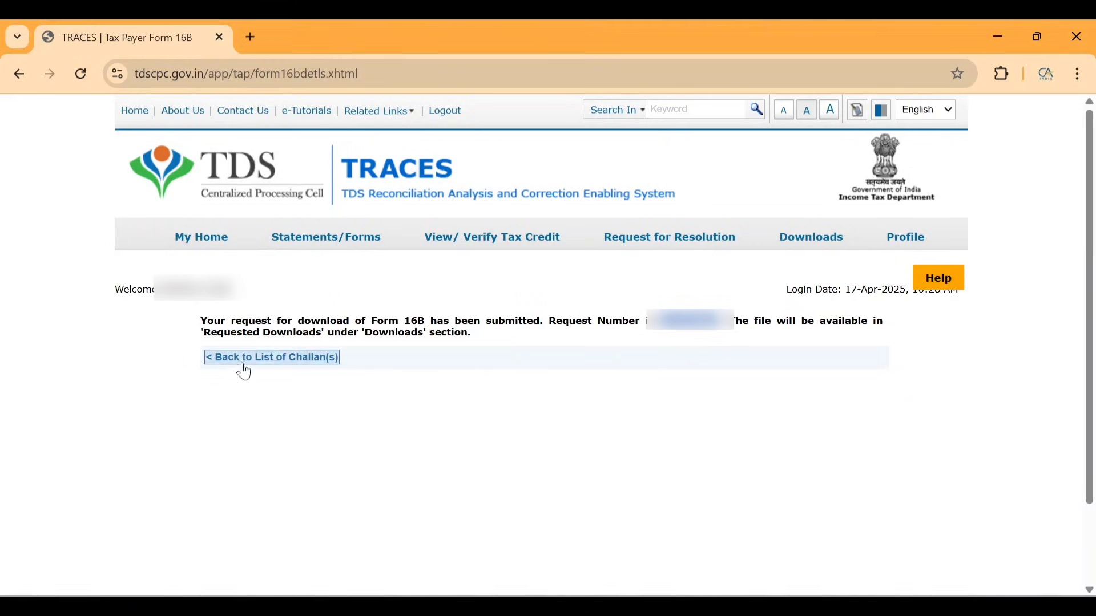
{"action": "left_click_drag", "start_coordinate": [242, 332], "coordinate": [293, 332]}
View all requested downloads and select the Form 16B request row.
{"action": "mouse_move", "coordinate": [800, 238]}
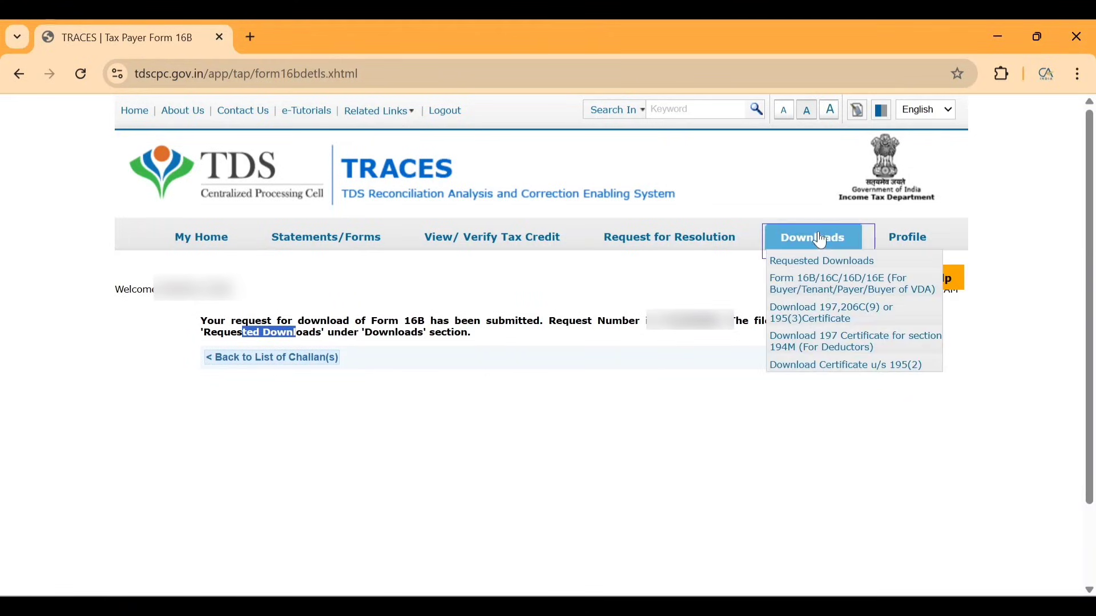
{"action": "left_click", "coordinate": [823, 265]}
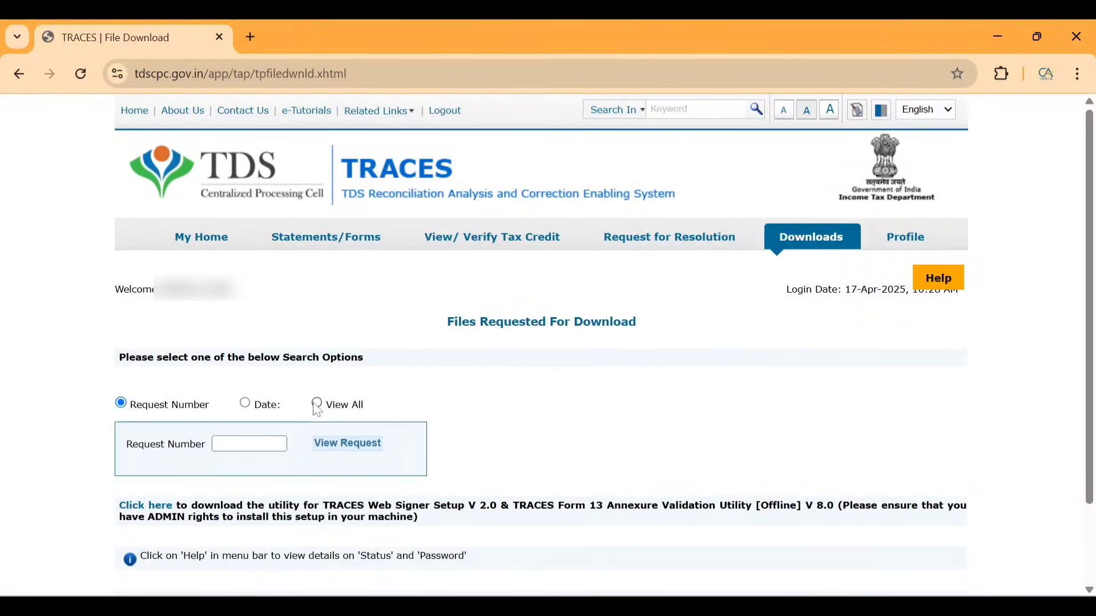
{"action": "left_click", "coordinate": [318, 407]}
{"action": "scroll", "coordinate": [484, 455], "scroll_direction": "down", "scroll_amount": 2}
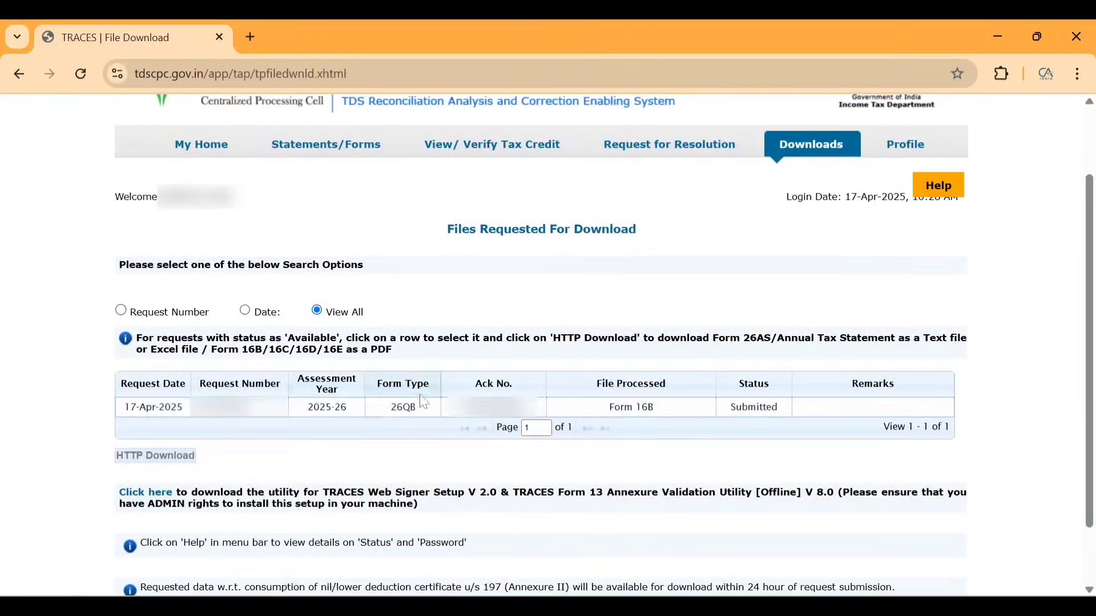
{"action": "left_click", "coordinate": [540, 412]}
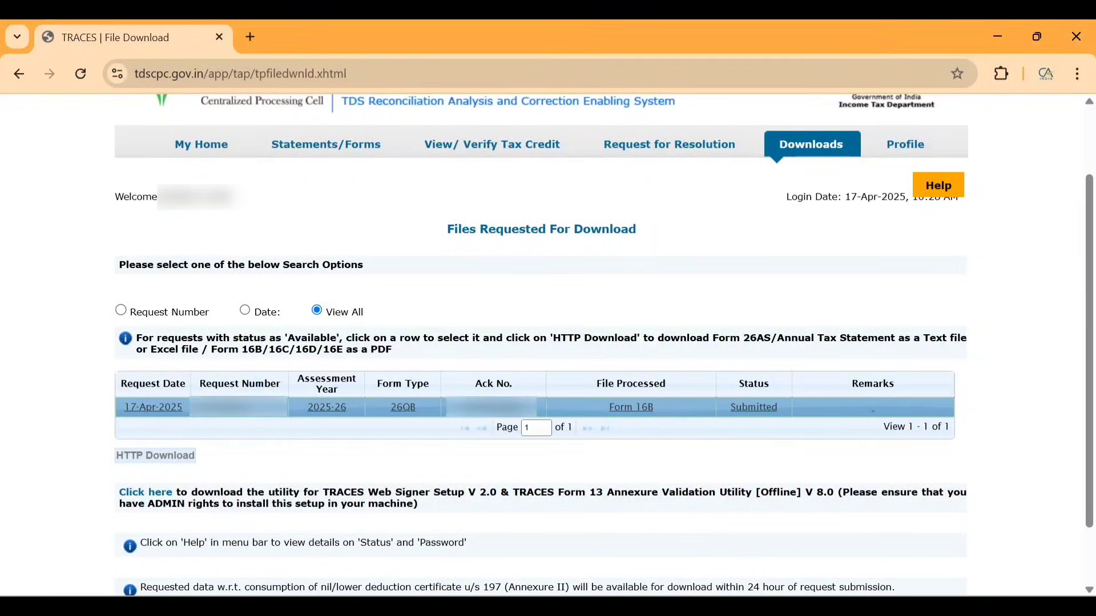
Return to My Home, accept the Form 16/16A notice, and view all requested downloads again.
{"action": "left_click", "coordinate": [203, 147]}
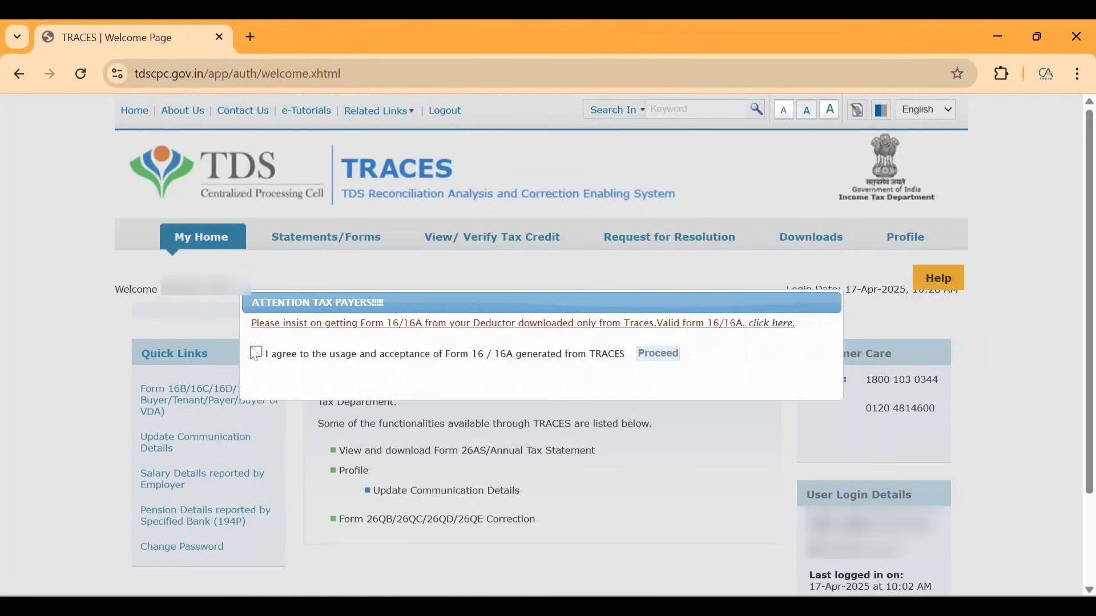
{"action": "left_click", "coordinate": [257, 352]}
{"action": "left_click", "coordinate": [658, 353]}
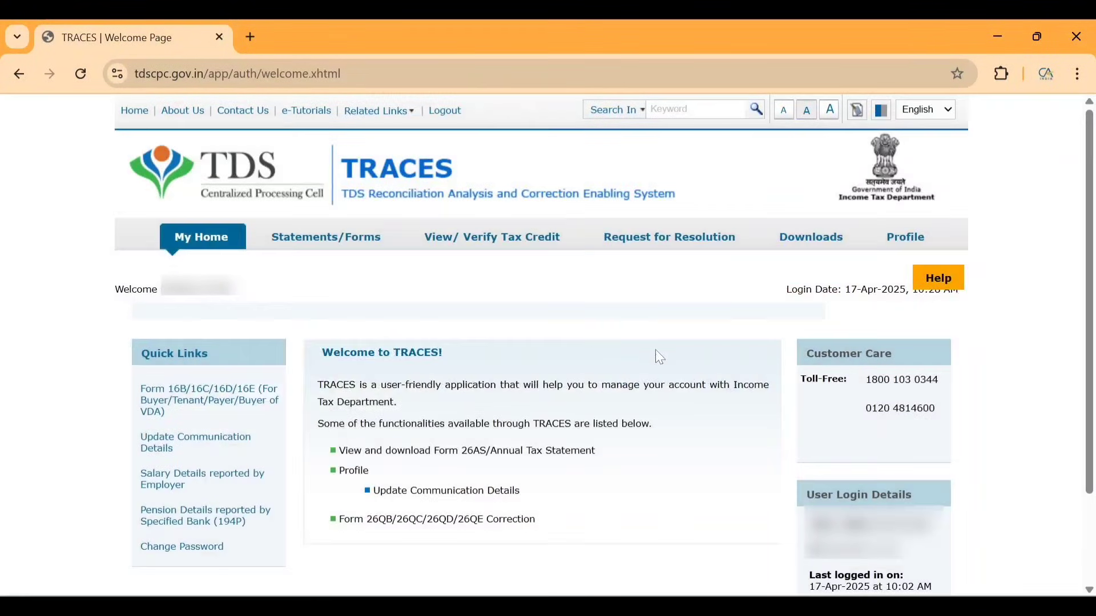
{"action": "left_click", "coordinate": [816, 262]}
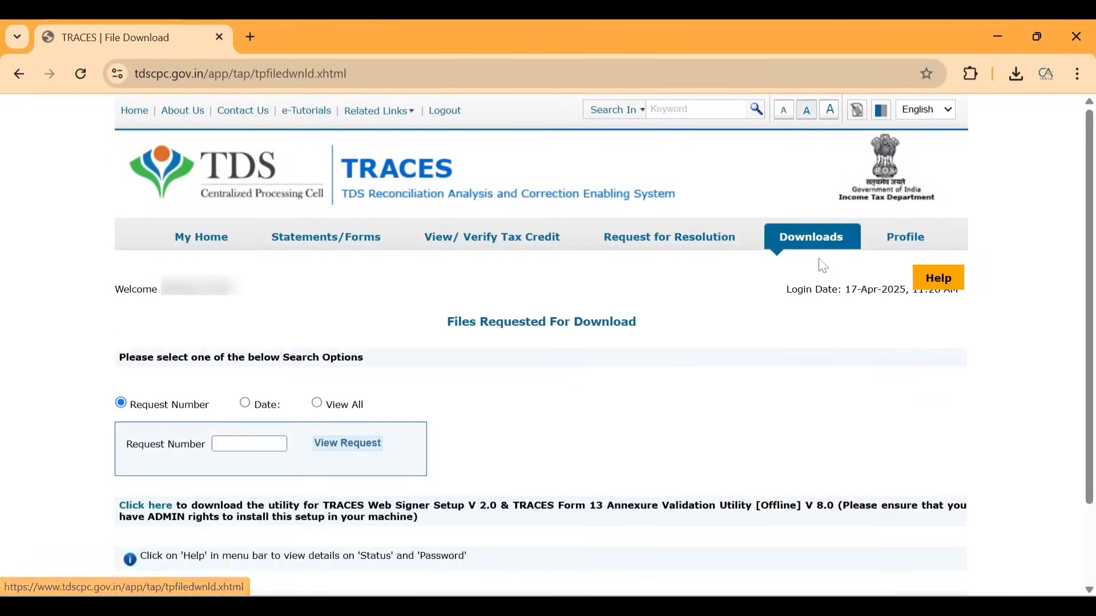
{"action": "left_click", "coordinate": [322, 406]}
{"action": "scroll", "coordinate": [742, 457], "scroll_direction": "down", "scroll_amount": 1}
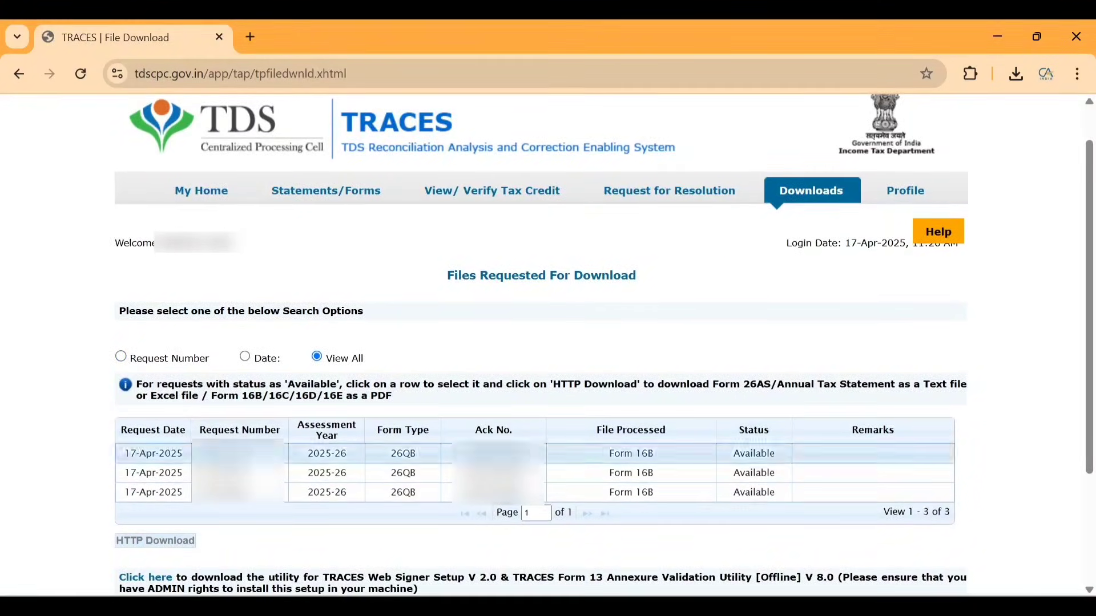
Download the first available Form 16B zip via HTTP Download and open the PDF inside.
{"action": "left_click", "coordinate": [709, 455]}
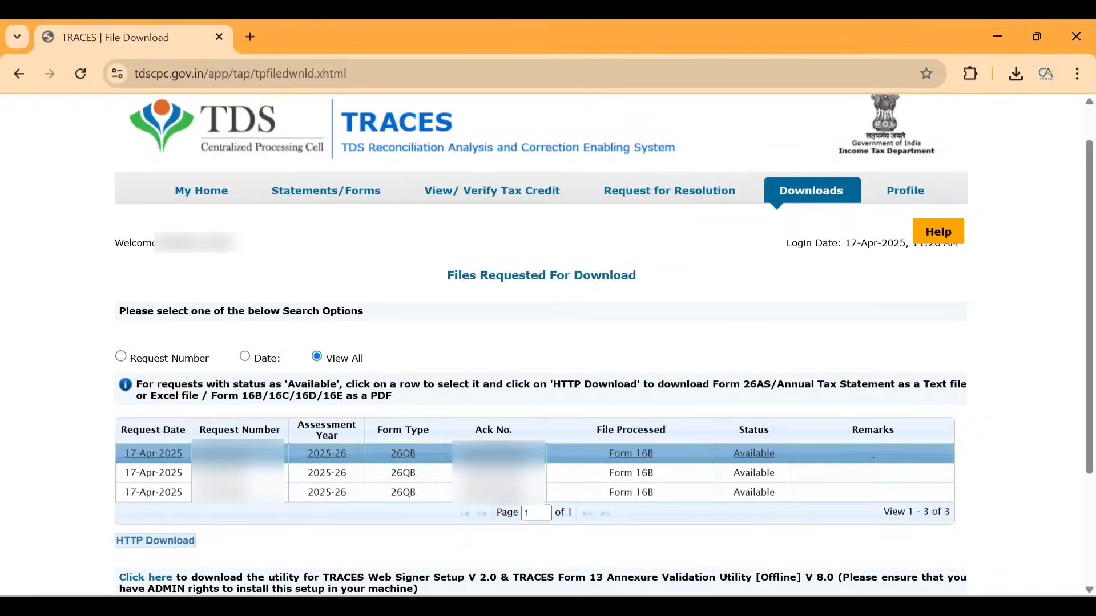
{"action": "left_click", "coordinate": [139, 543]}
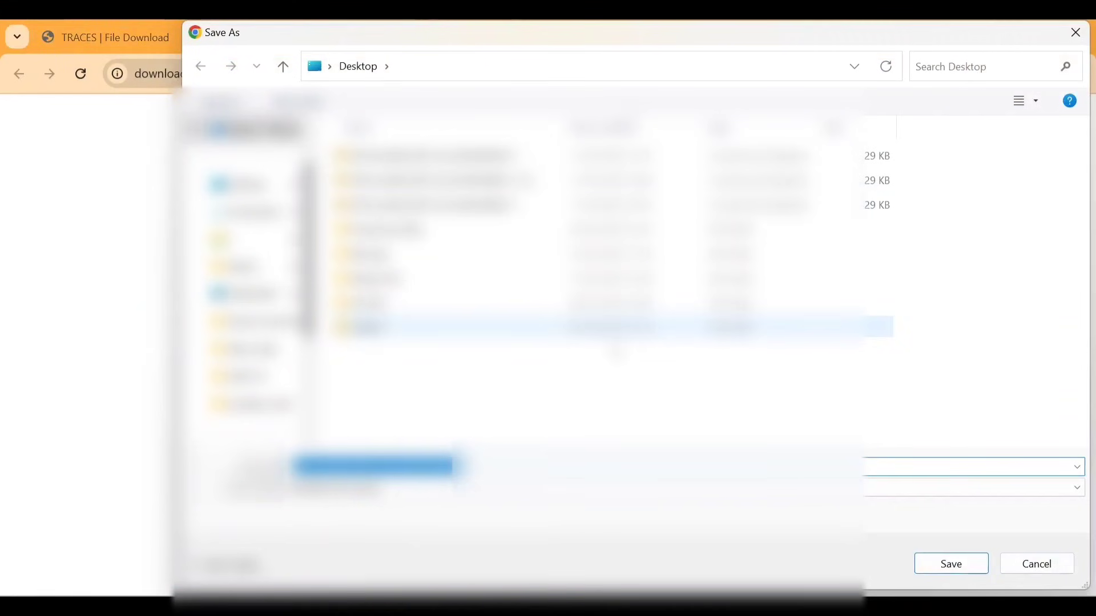
{"action": "left_click", "coordinate": [924, 565]}
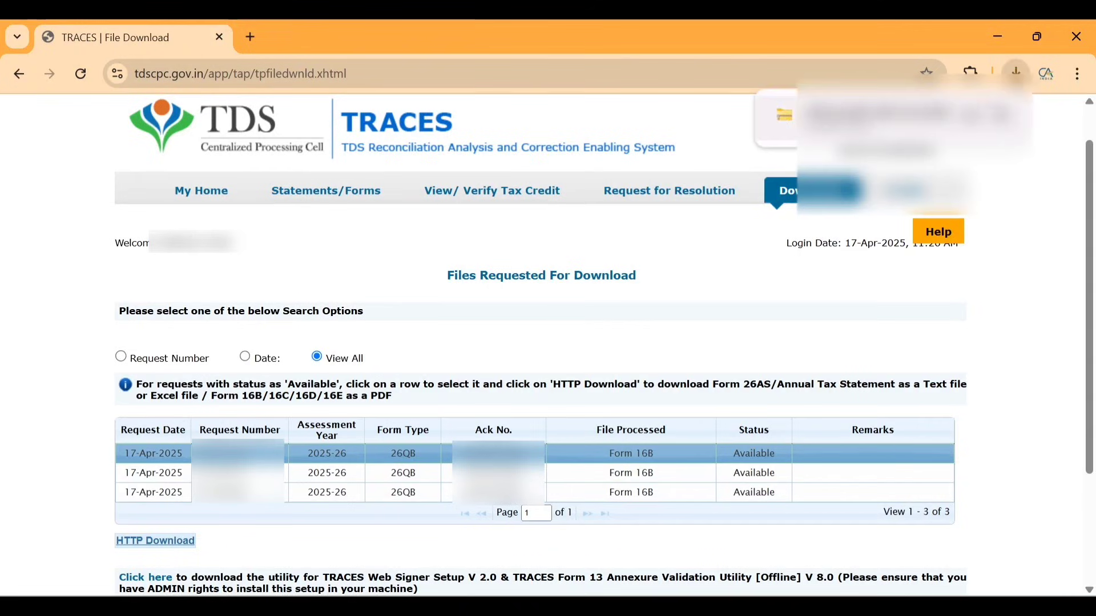
{"action": "left_click", "coordinate": [876, 114]}
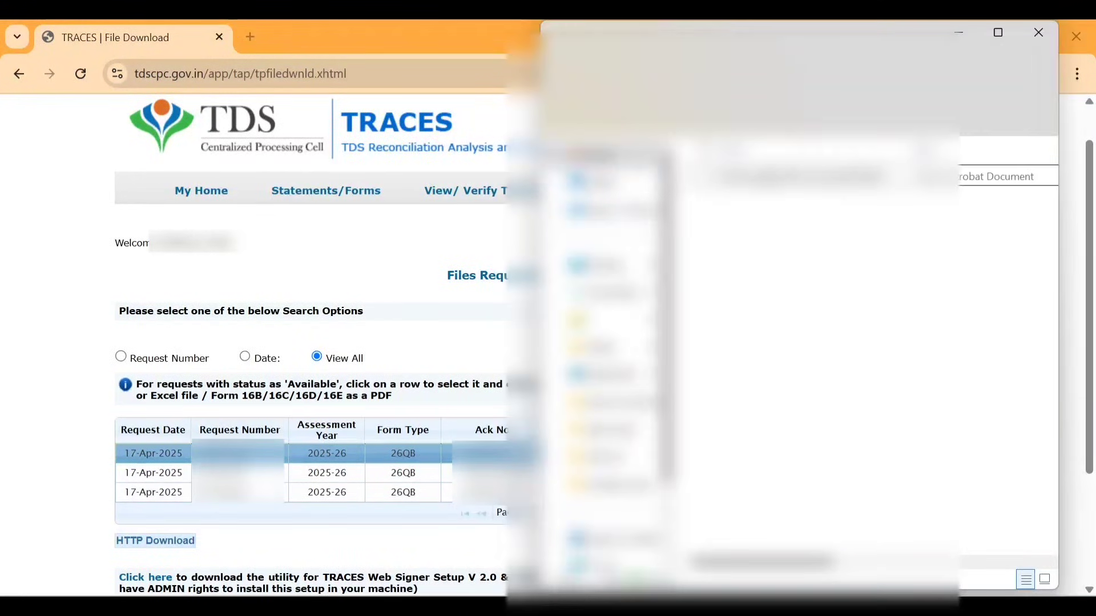
{"action": "double_click", "coordinate": [800, 177]}
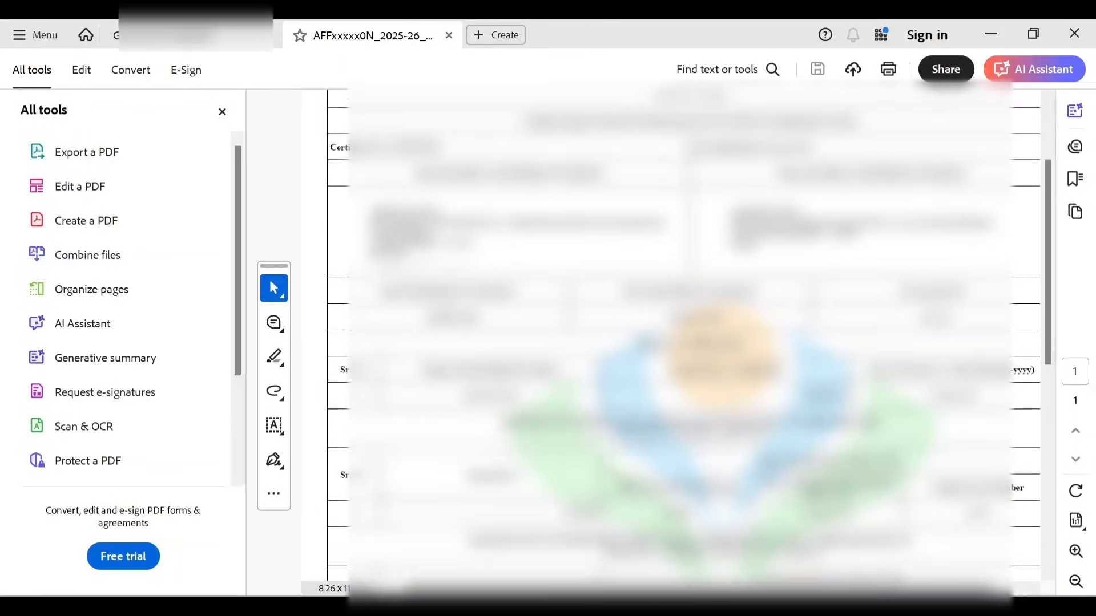
Scroll through the Form 16B certificate showing ₹2500000.00 paid on 25-Mar-2025.
{"action": "scroll", "coordinate": [706, 349], "scroll_direction": "down", "scroll_amount": 8}
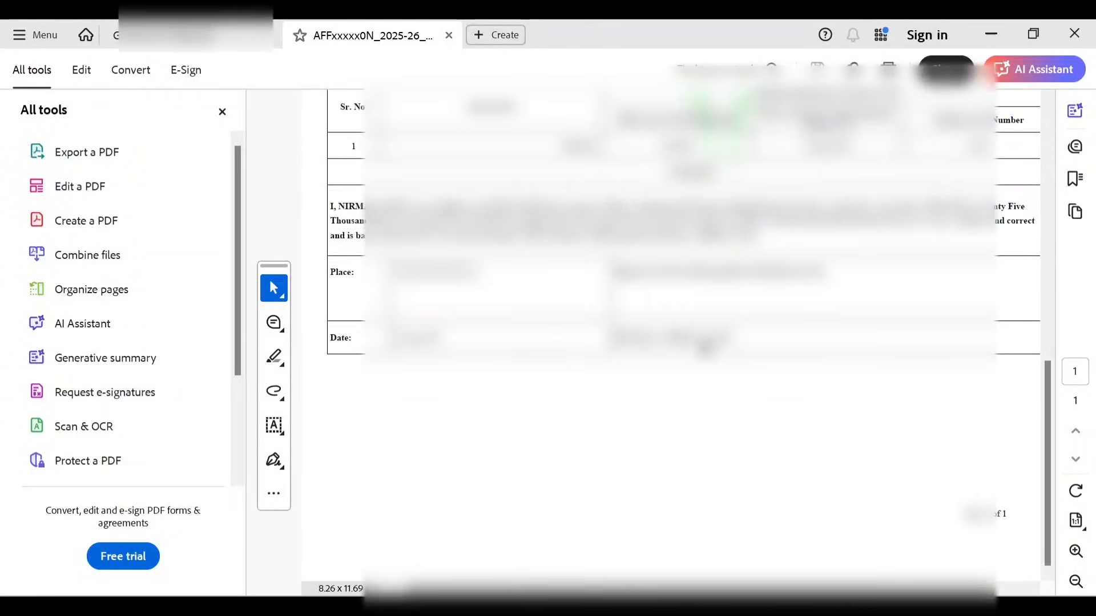
{"action": "scroll", "coordinate": [705, 349], "scroll_direction": "up", "scroll_amount": 8}
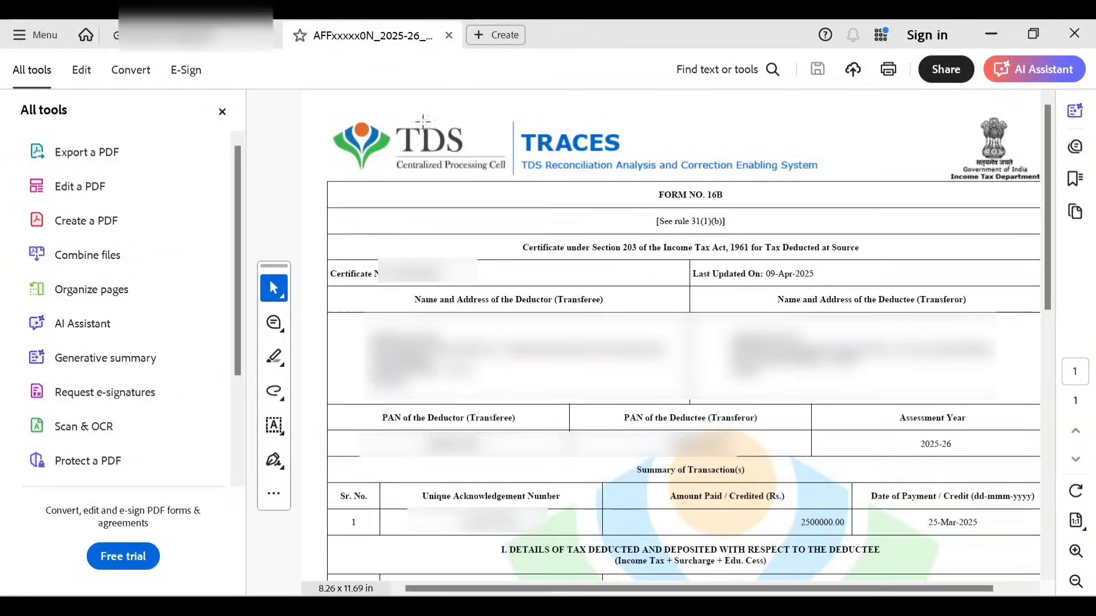